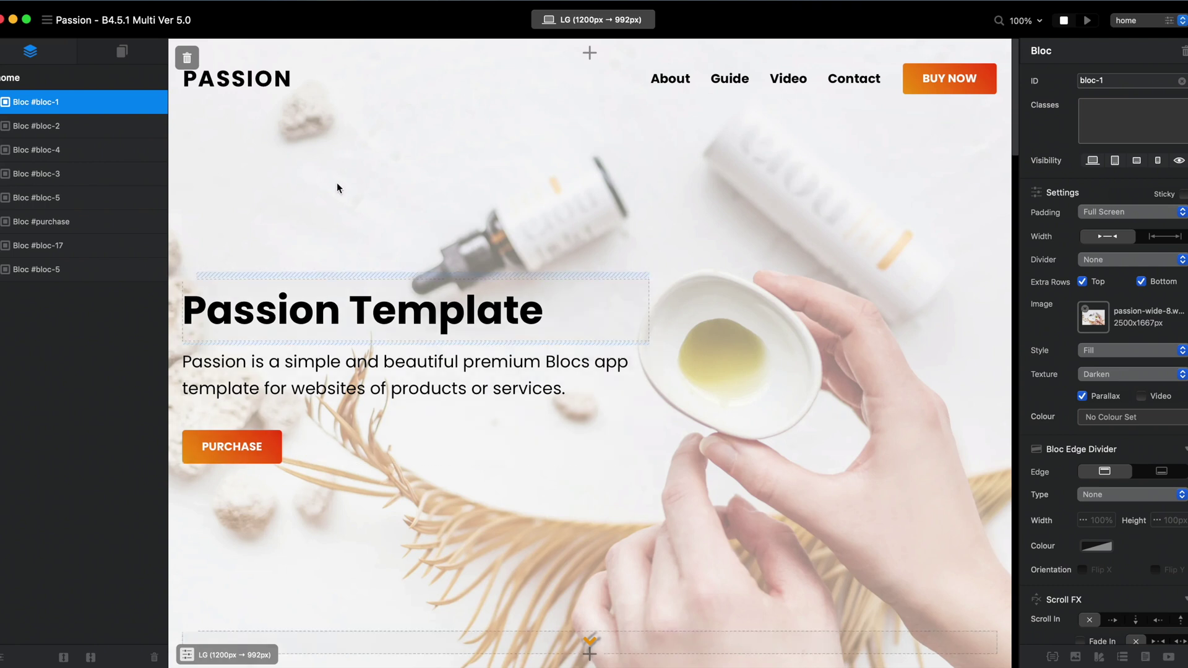
- Show the site's page list, open the about page and scroll through it
{"action": "left_click", "coordinate": [122, 49]}
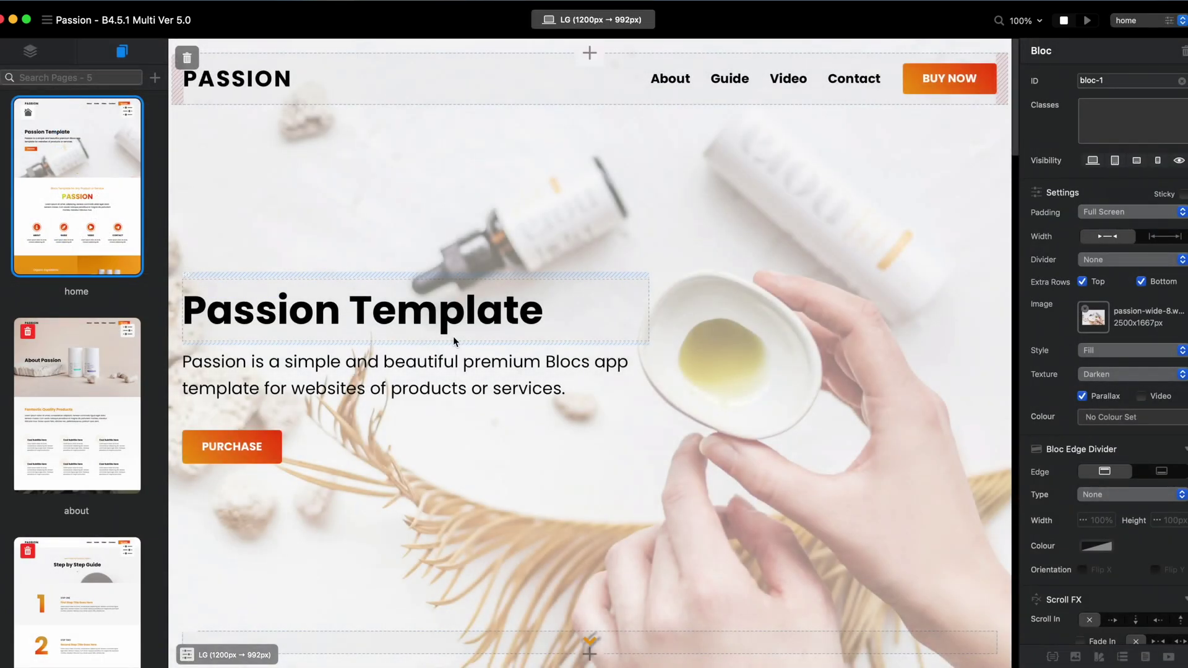
{"action": "scroll", "coordinate": [453, 341], "scroll_direction": "down", "scroll_amount": 1}
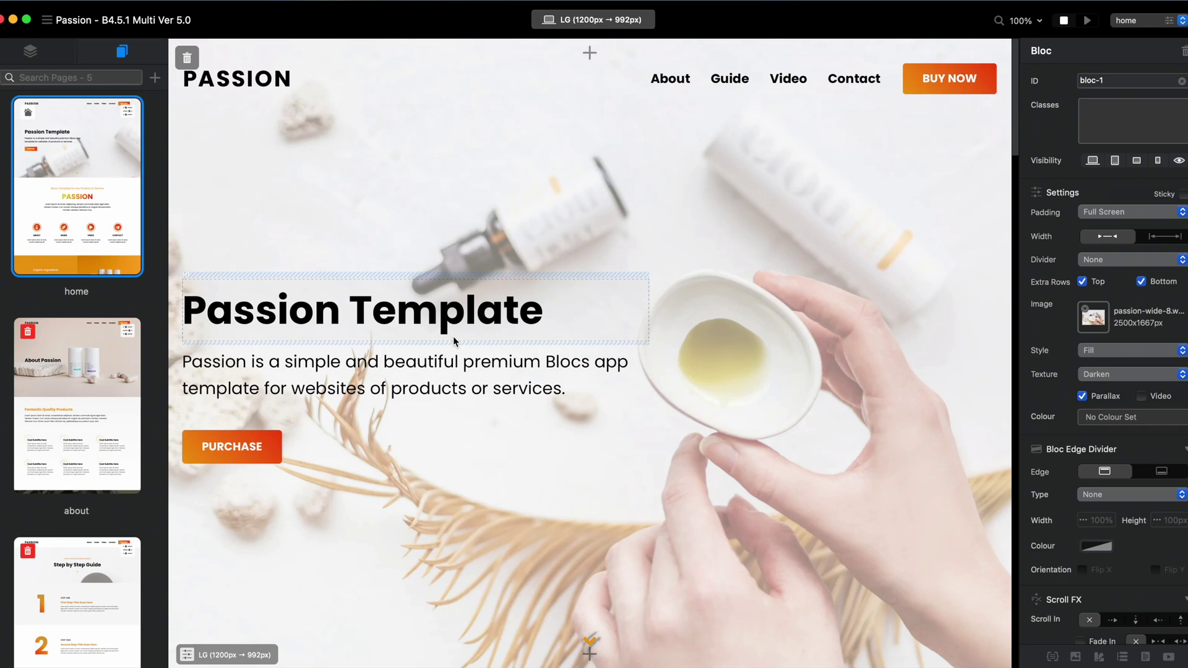
{"action": "left_click", "coordinate": [44, 399]}
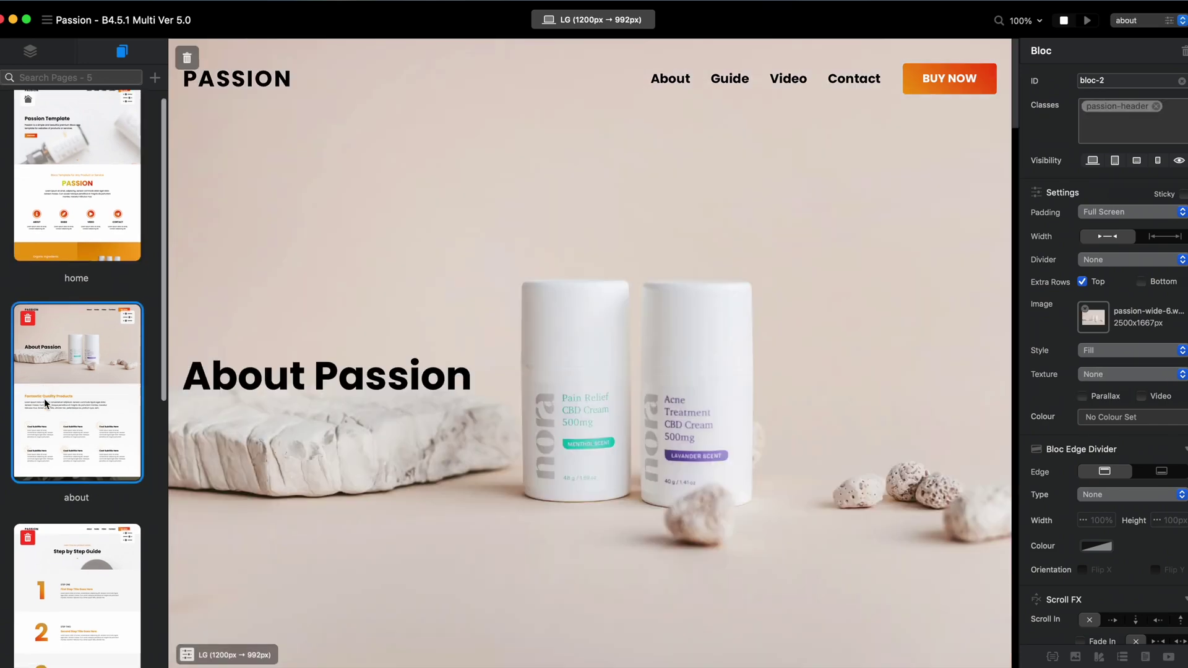
{"action": "scroll", "coordinate": [303, 416], "scroll_direction": "down", "scroll_amount": 20}
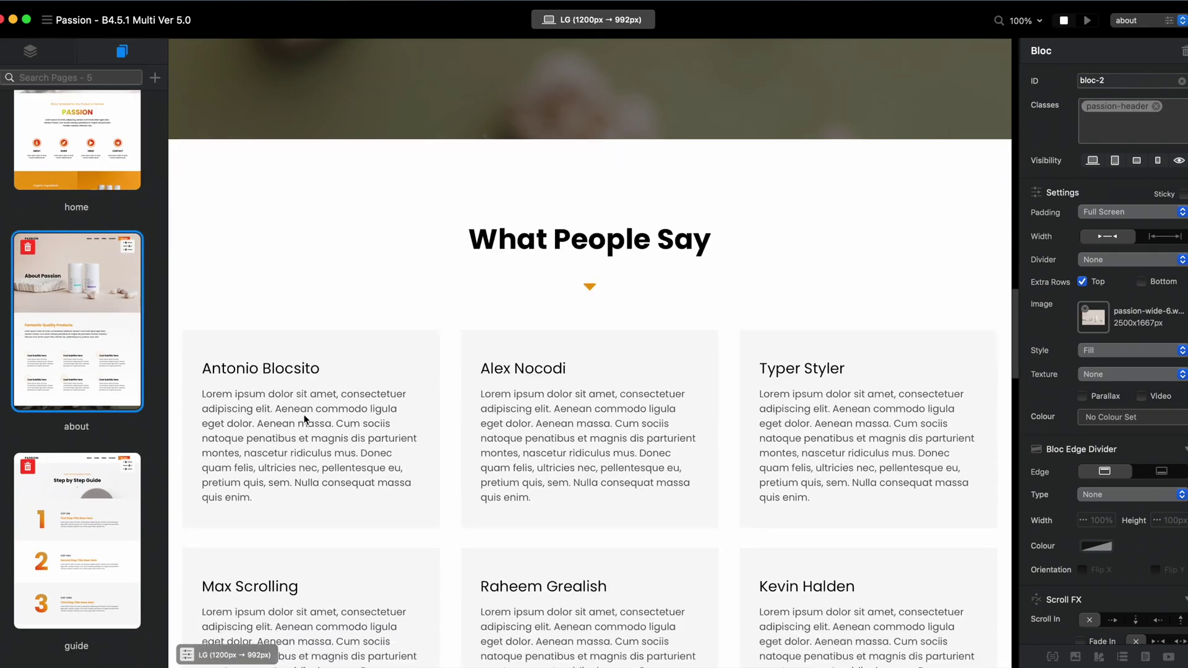
{"action": "scroll", "coordinate": [303, 418], "scroll_direction": "up", "scroll_amount": 20}
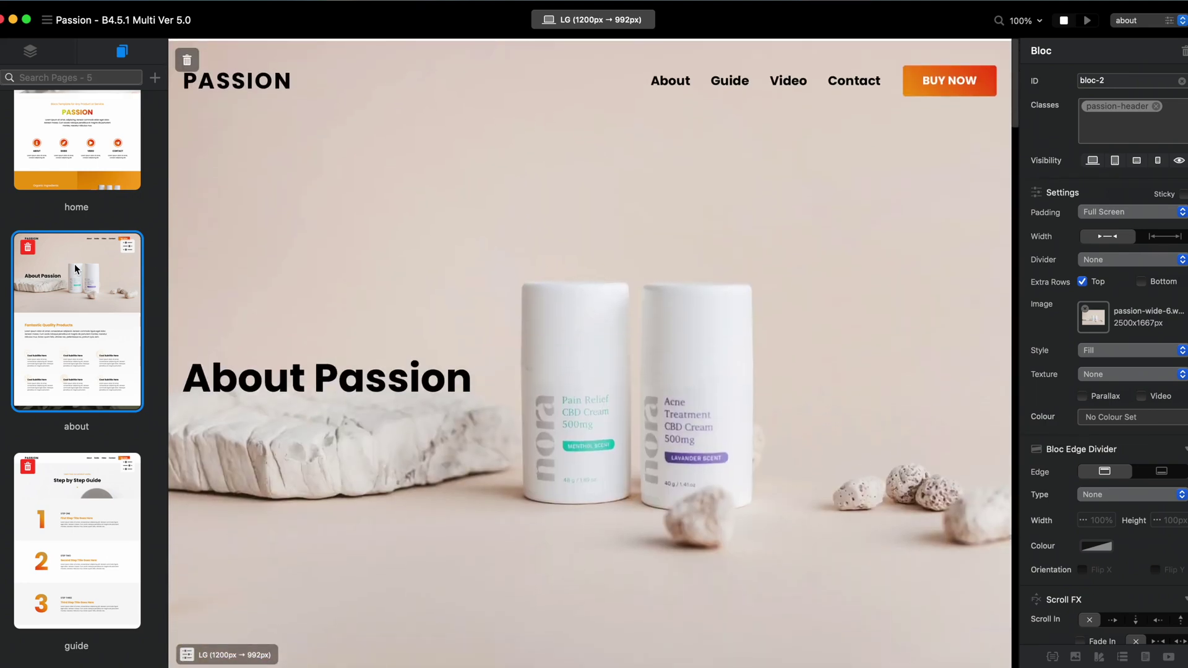
{"action": "scroll", "coordinate": [75, 268], "scroll_direction": "up", "scroll_amount": 3}
- Create a new page named 'product' and add a one-column bloc to it
{"action": "left_click", "coordinate": [154, 77]}
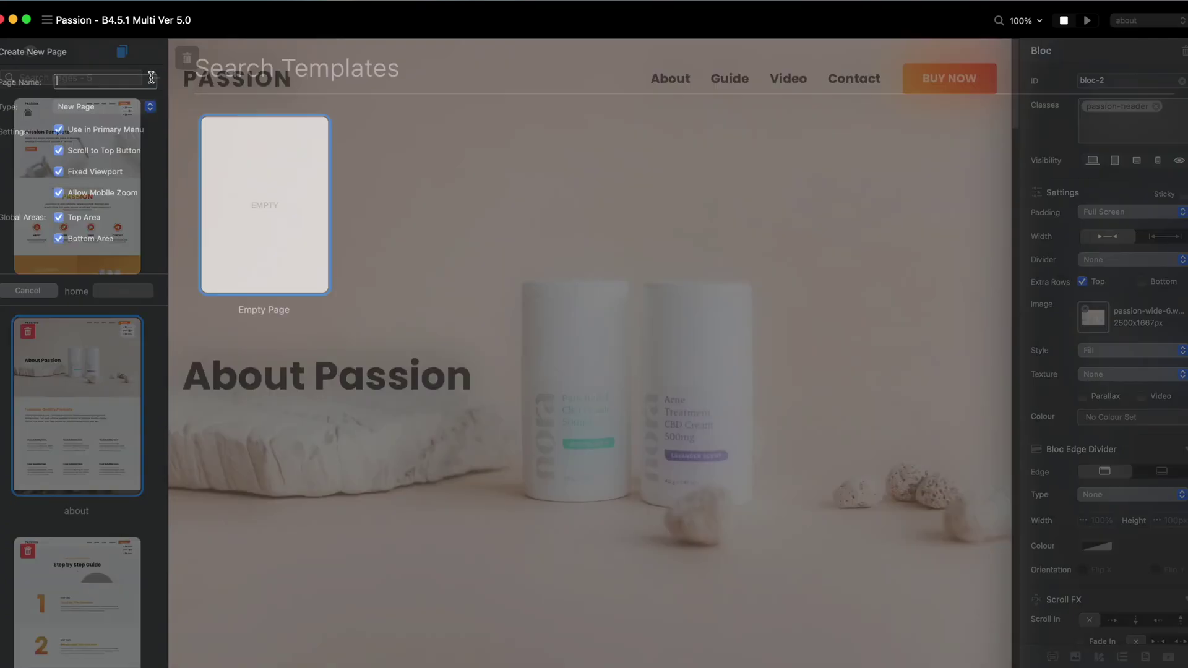
{"action": "type", "text": "product"}
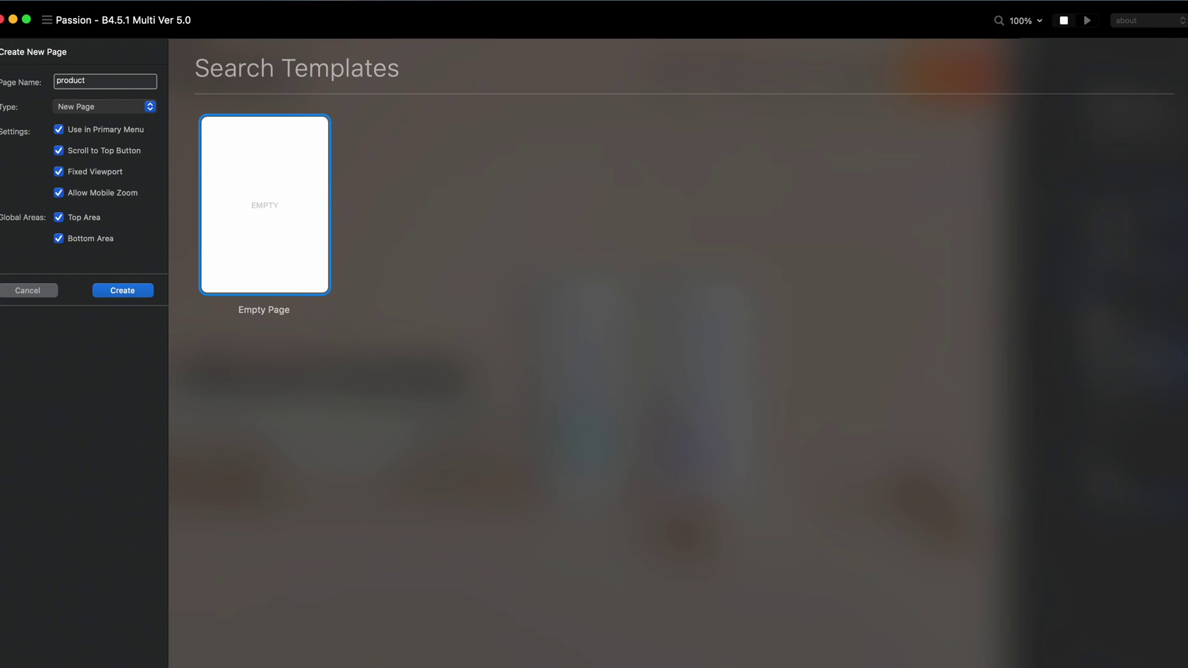
{"action": "key", "text": "Return"}
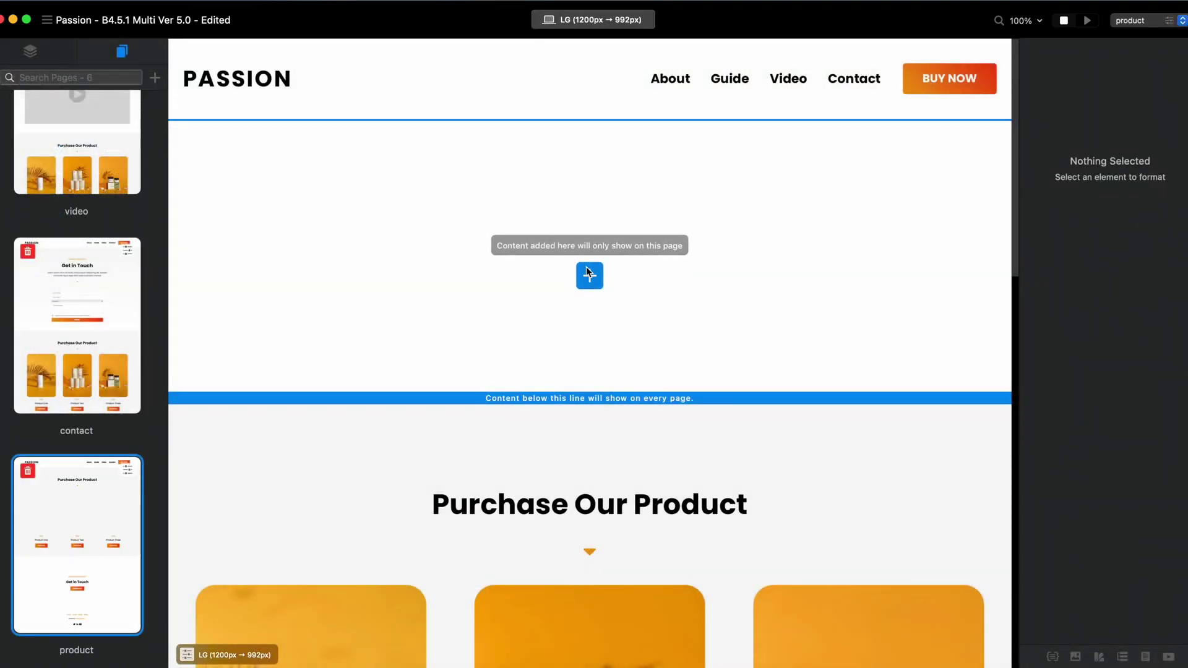
{"action": "left_click", "coordinate": [589, 273]}
{"action": "left_click", "coordinate": [253, 406]}
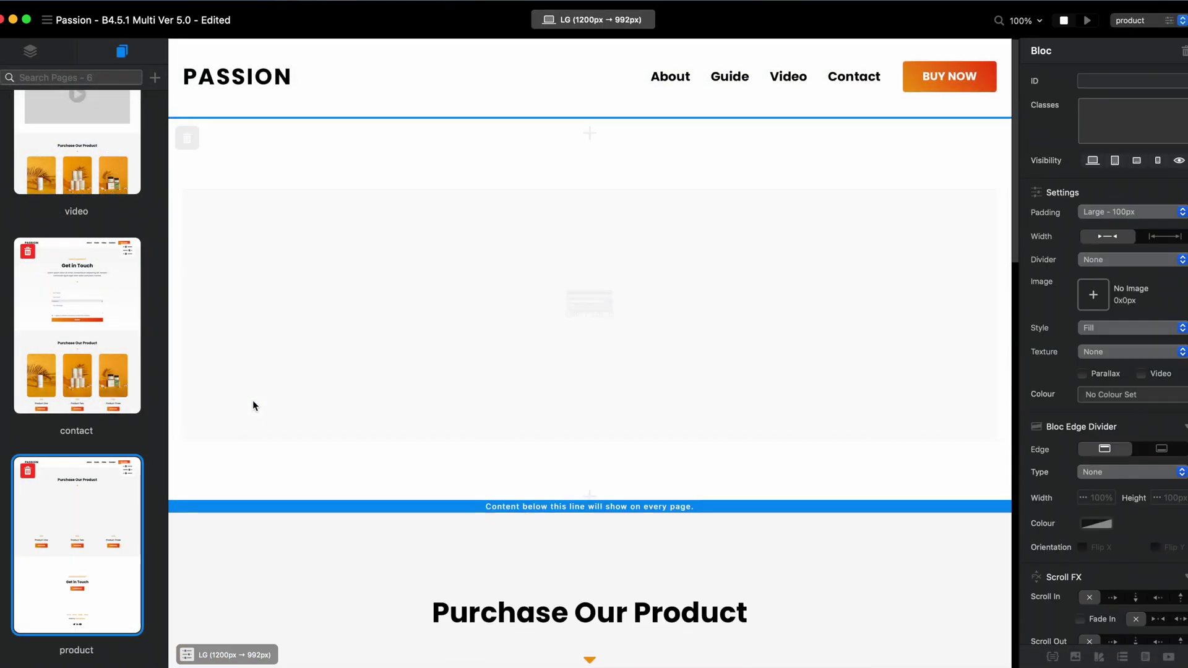
- Insert a Heading 1 reading 'Products' in the column and colour it black
{"action": "left_click", "coordinate": [598, 297]}
{"action": "left_click", "coordinate": [591, 303]}
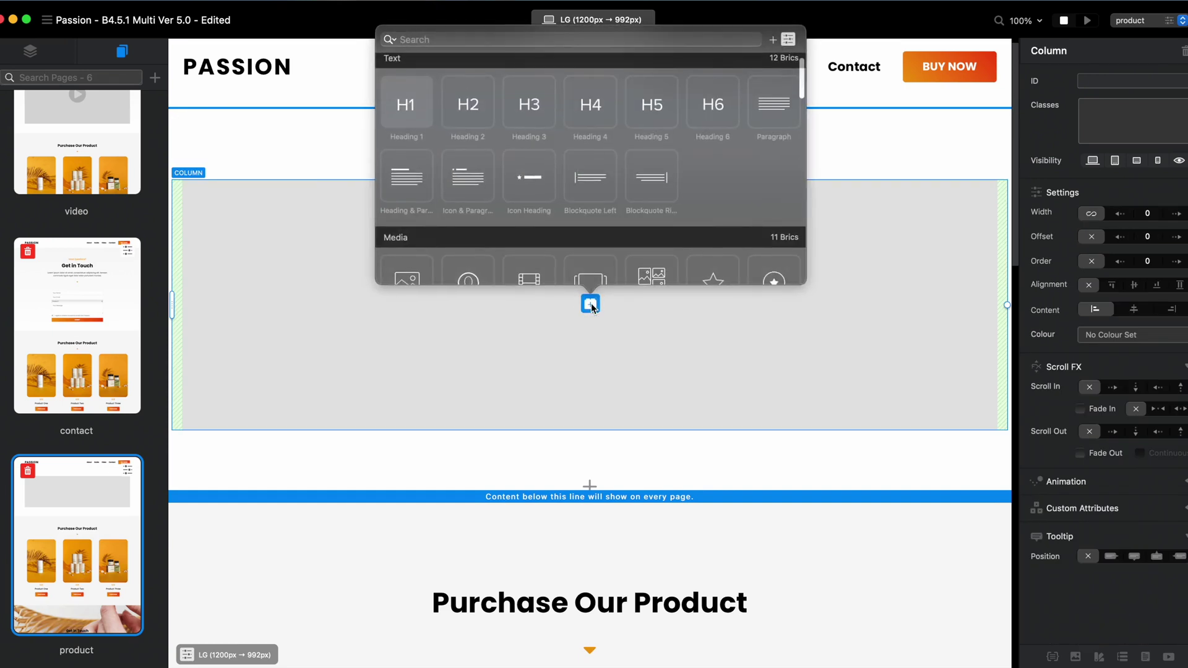
{"action": "left_click", "coordinate": [406, 87]}
{"action": "type", "text": "Products"}
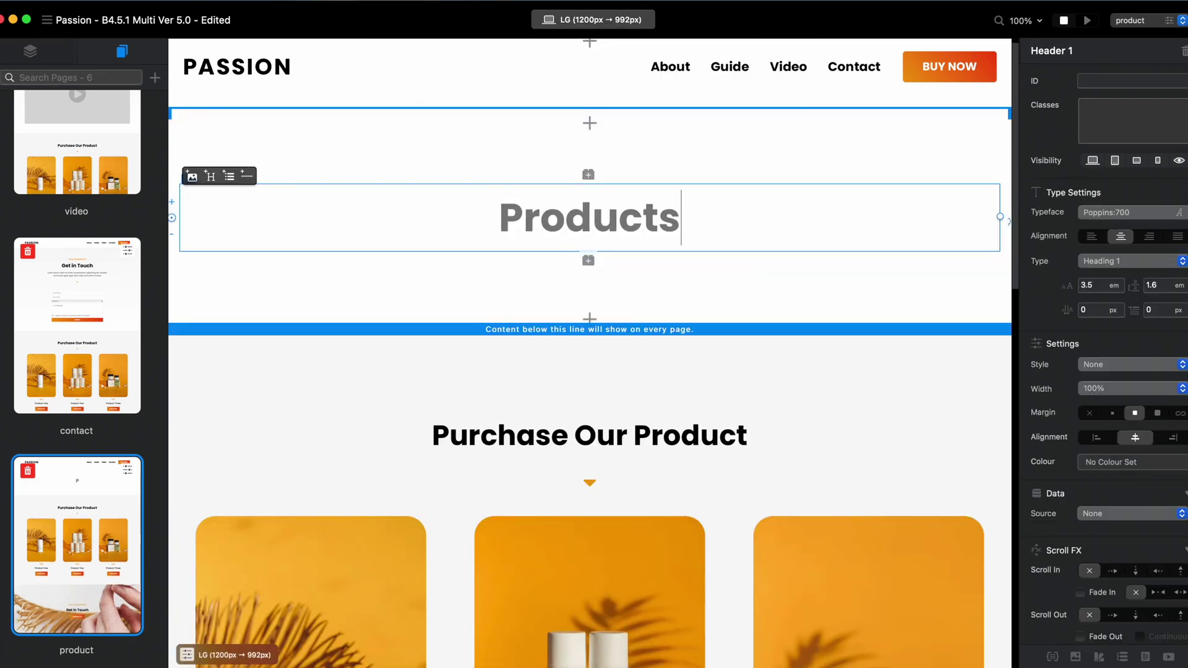
{"action": "left_click", "coordinate": [1149, 462]}
{"action": "left_click", "coordinate": [845, 512]}
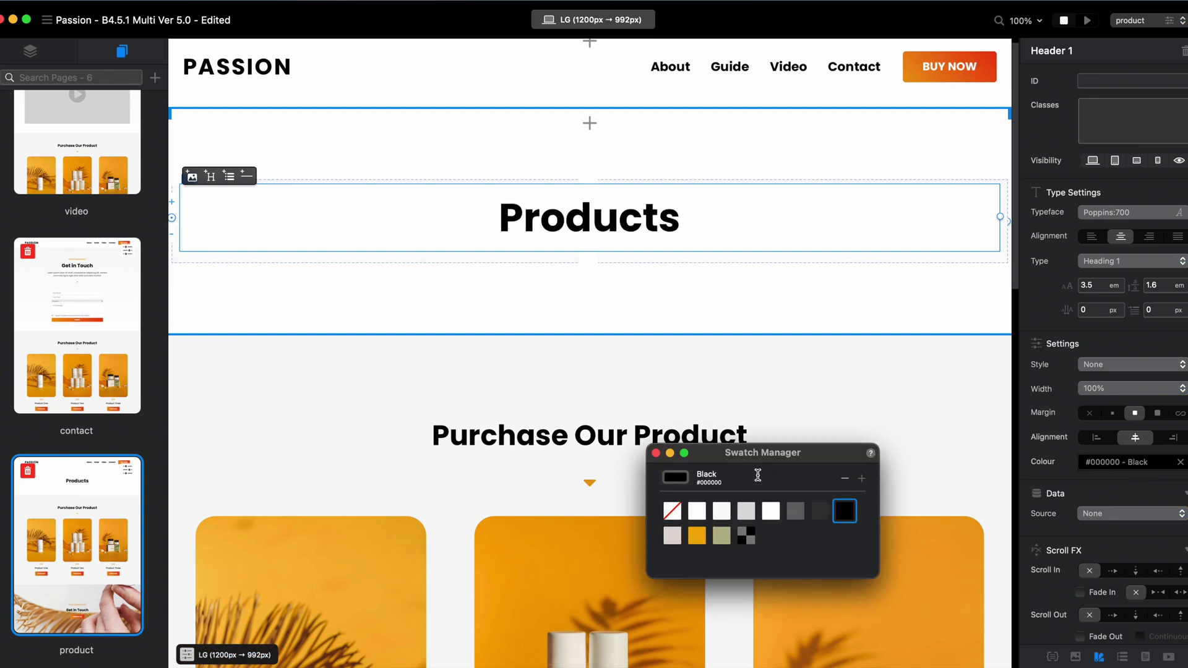
{"action": "left_click", "coordinate": [656, 453]}
{"action": "left_click", "coordinate": [678, 254]}
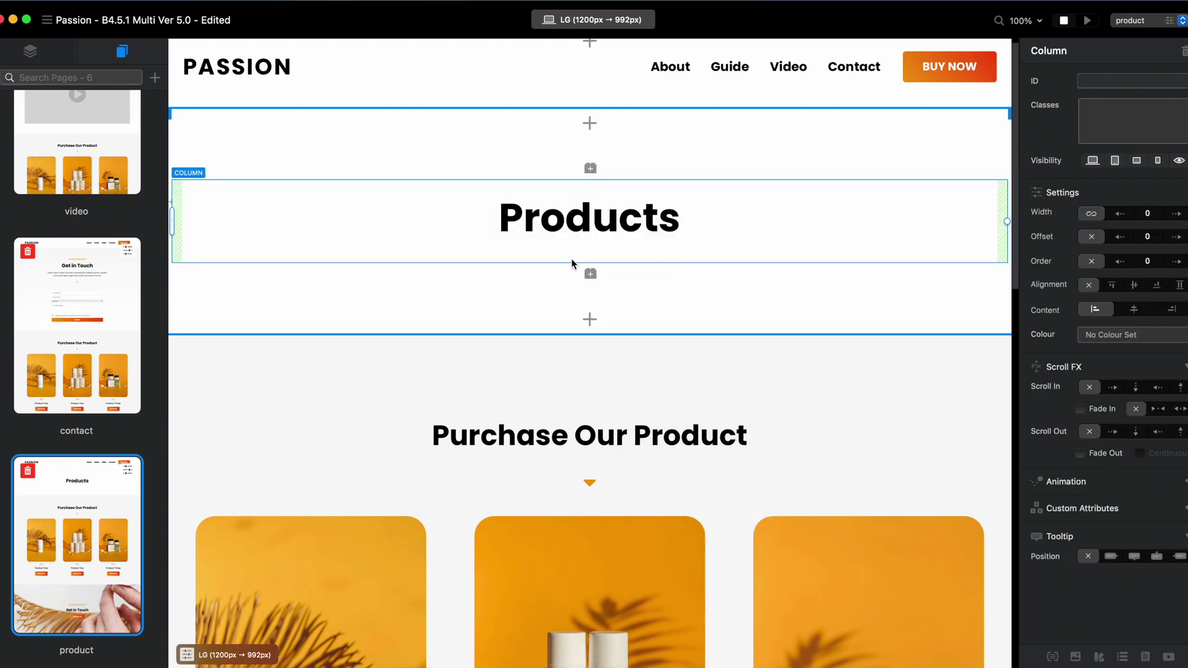
- Insert a Tabbed Content element in a new row below the Products heading with a large margin
{"action": "left_click", "coordinate": [50, 54]}
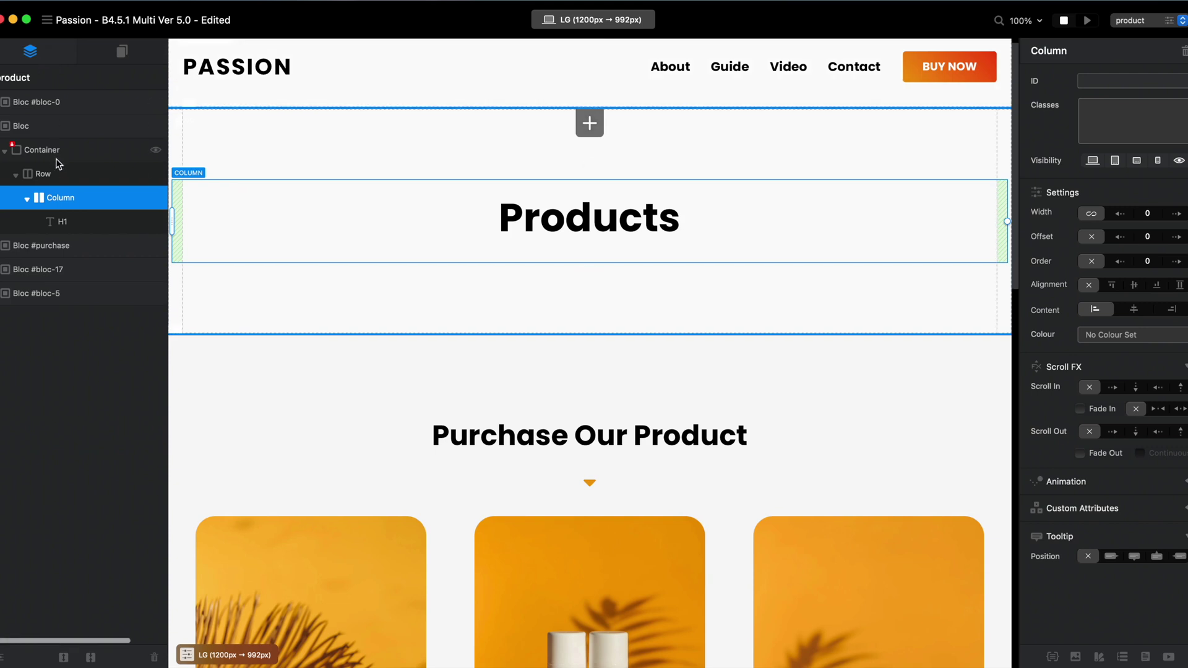
{"action": "left_click", "coordinate": [56, 174]}
{"action": "left_click", "coordinate": [590, 279]}
{"action": "left_click", "coordinate": [591, 281]}
{"action": "left_click", "coordinate": [593, 282]}
{"action": "type", "text": "tab"}
{"action": "left_click", "coordinate": [469, 354]}
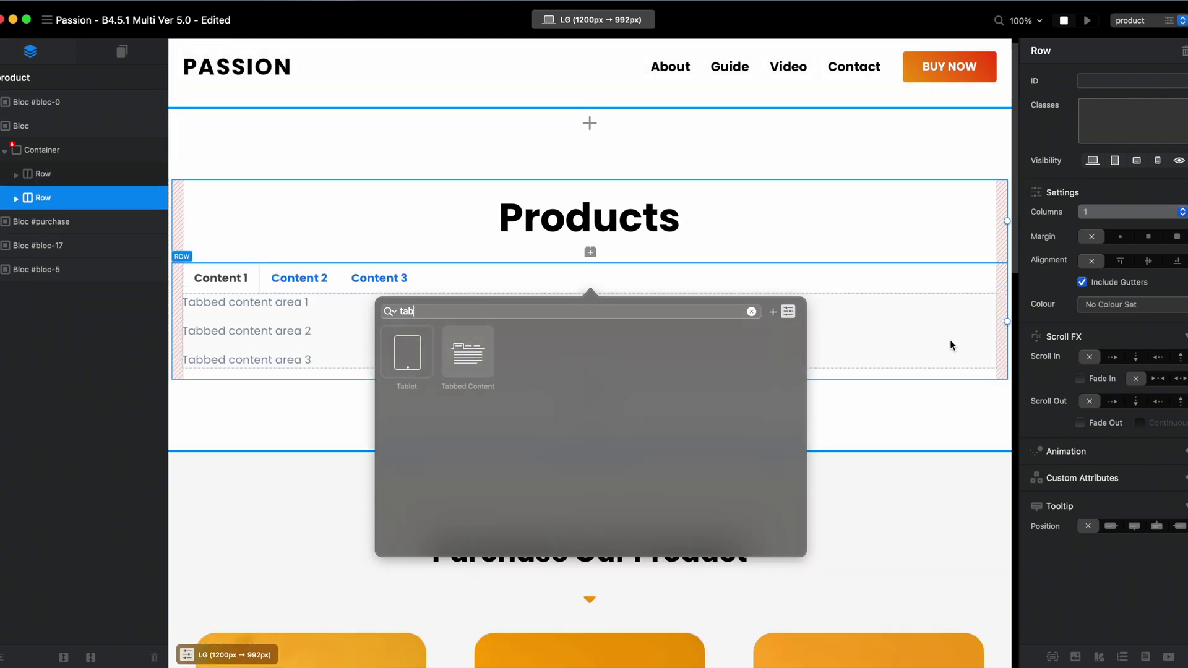
{"action": "left_click", "coordinate": [1179, 236]}
{"action": "scroll", "coordinate": [767, 329], "scroll_direction": "down", "scroll_amount": 3}
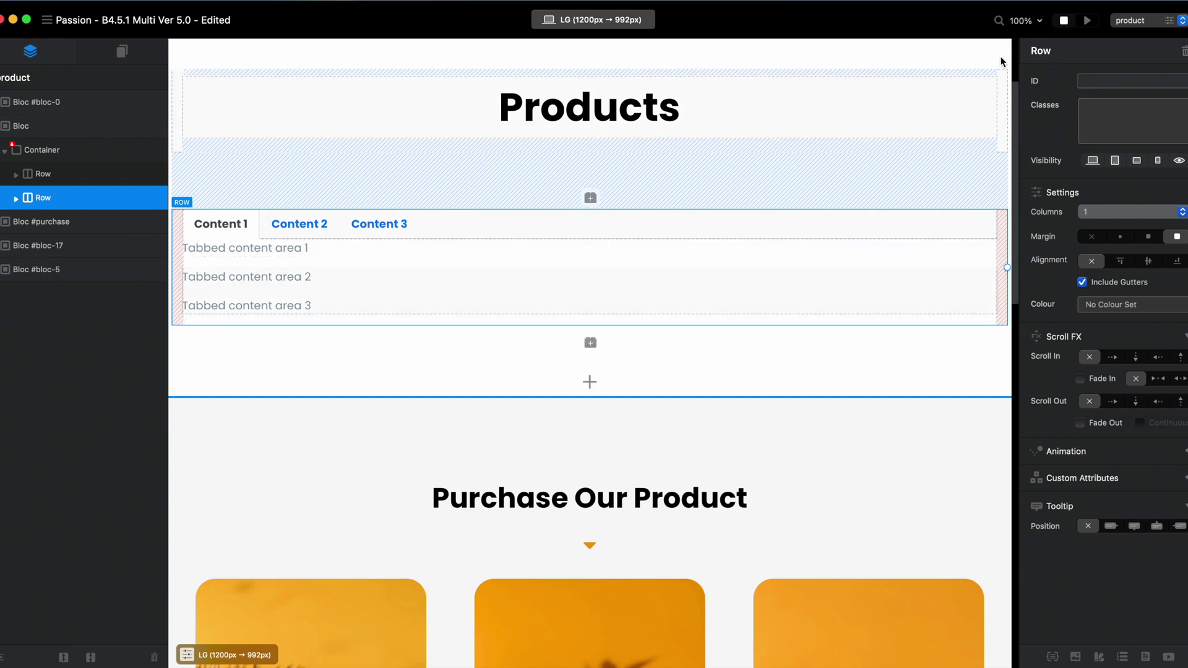
{"action": "left_click", "coordinate": [1086, 20]}
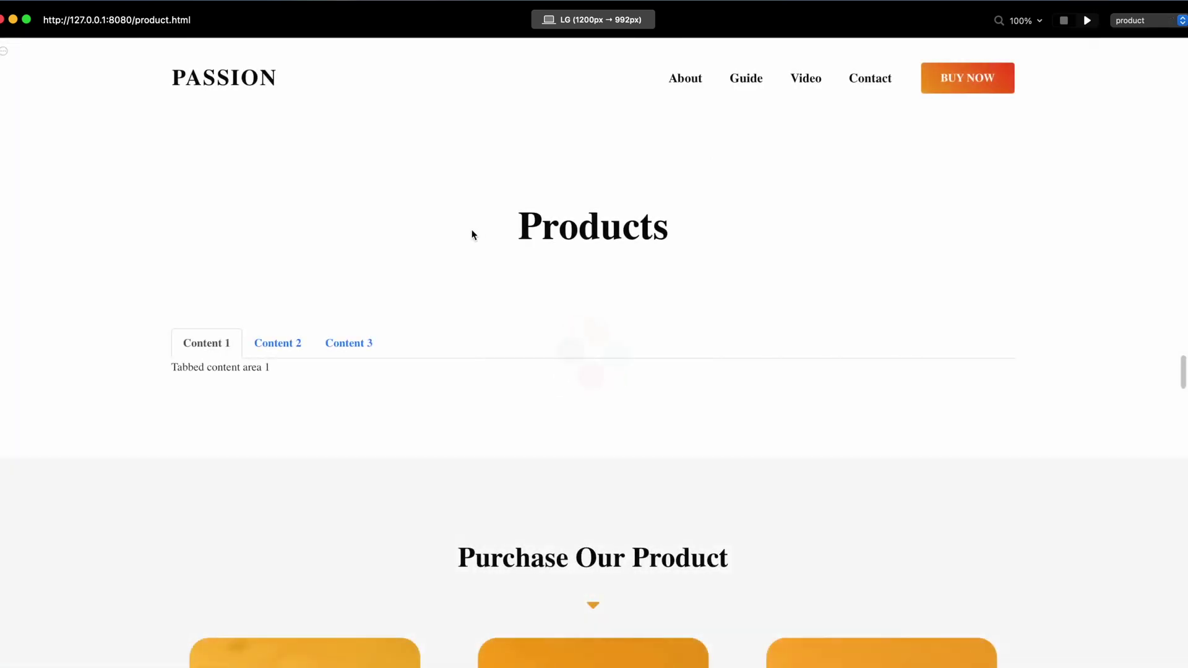
{"action": "left_click", "coordinate": [281, 342]}
{"action": "left_click", "coordinate": [345, 345]}
{"action": "left_click", "coordinate": [276, 344]}
{"action": "left_click", "coordinate": [210, 345]}
{"action": "left_click", "coordinate": [1063, 20]}
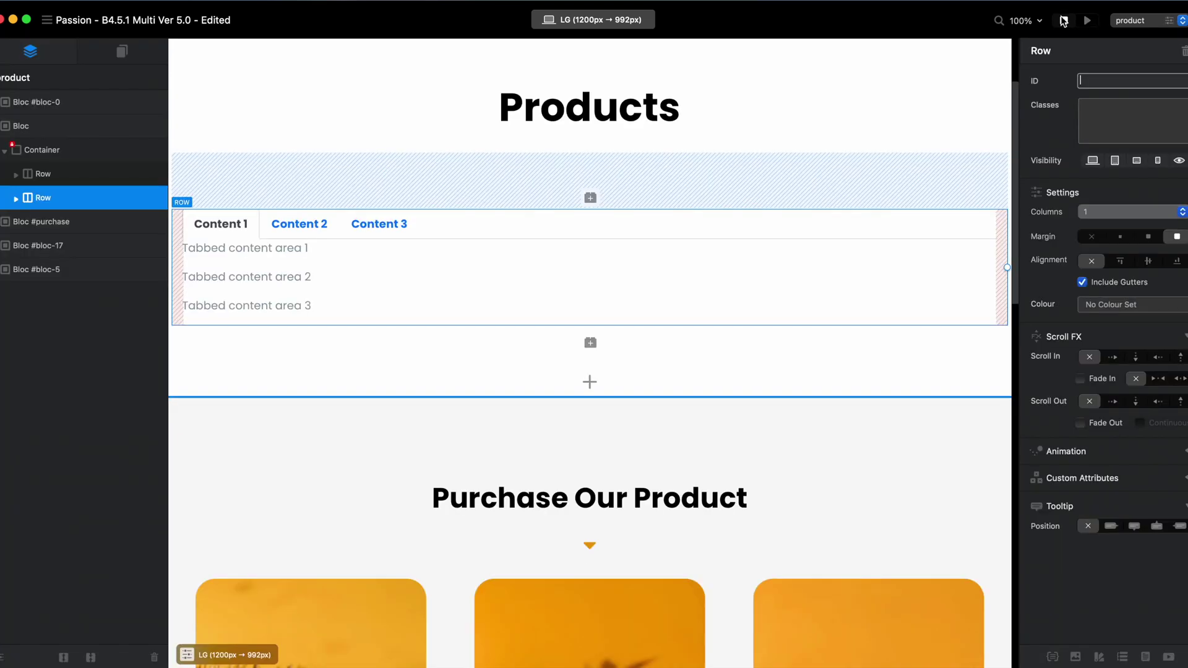
{"action": "left_click", "coordinate": [1064, 20]}
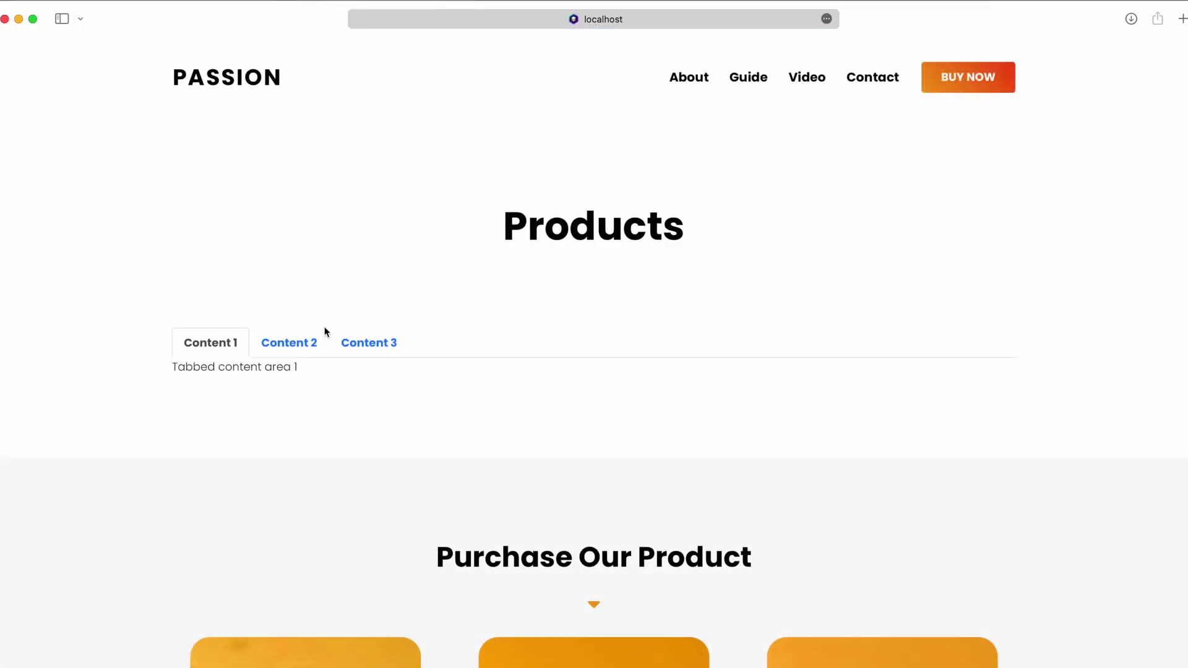
{"action": "left_click", "coordinate": [314, 336]}
{"action": "left_click", "coordinate": [353, 341]}
{"action": "left_click", "coordinate": [297, 342]}
{"action": "left_click", "coordinate": [360, 348]}
{"action": "left_click", "coordinate": [309, 353]}
{"action": "left_click", "coordinate": [368, 350]}
{"action": "left_click_drag", "start_coordinate": [210, 366], "coordinate": [301, 367]}
{"action": "left_click", "coordinate": [293, 355]}
{"action": "left_click", "coordinate": [291, 344]}
{"action": "left_click", "coordinate": [201, 342]}
{"action": "key", "text": "super+Tab"}
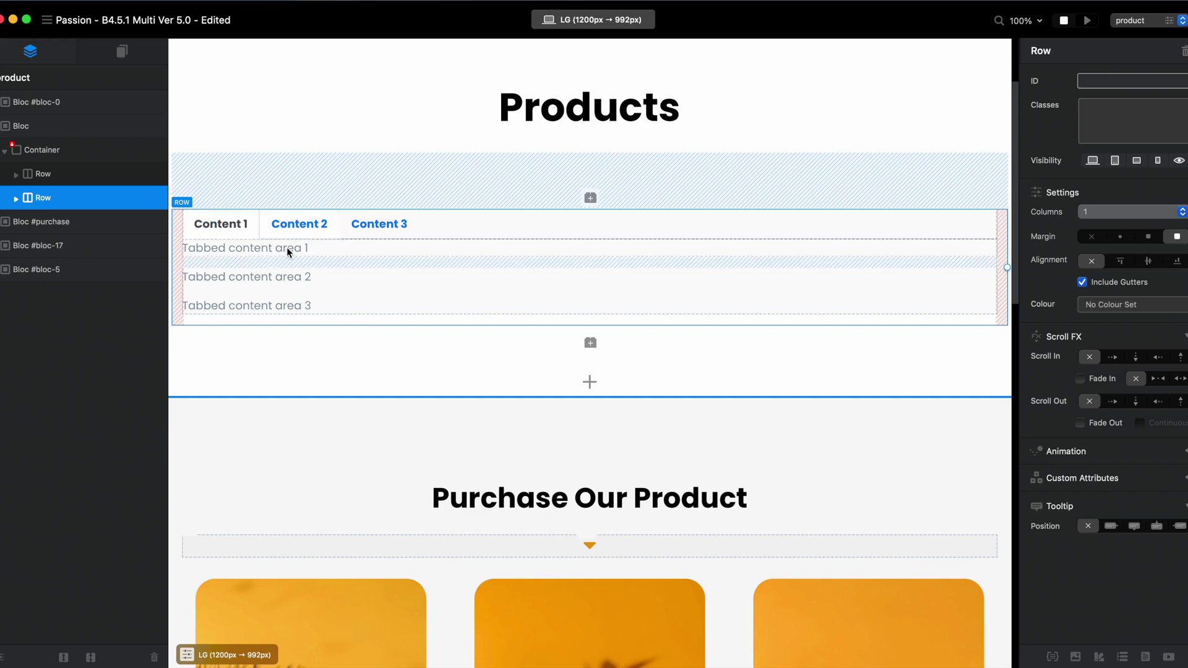
- Scroll the page and open the Product One image picker, closing it without changes
{"action": "scroll", "coordinate": [287, 247], "scroll_direction": "down", "scroll_amount": 10}
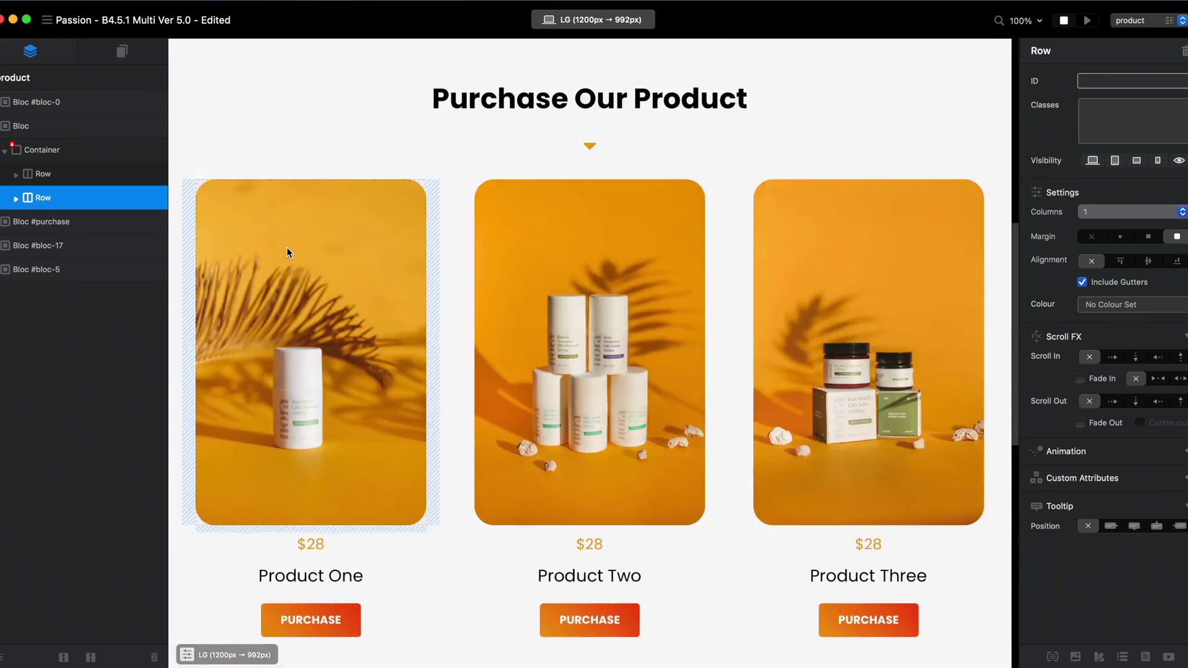
{"action": "scroll", "coordinate": [287, 251], "scroll_direction": "up", "scroll_amount": 13}
{"action": "scroll", "coordinate": [402, 295], "scroll_direction": "down", "scroll_amount": 9}
{"action": "scroll", "coordinate": [359, 329], "scroll_direction": "down", "scroll_amount": 4}
{"action": "double_click", "coordinate": [359, 329]}
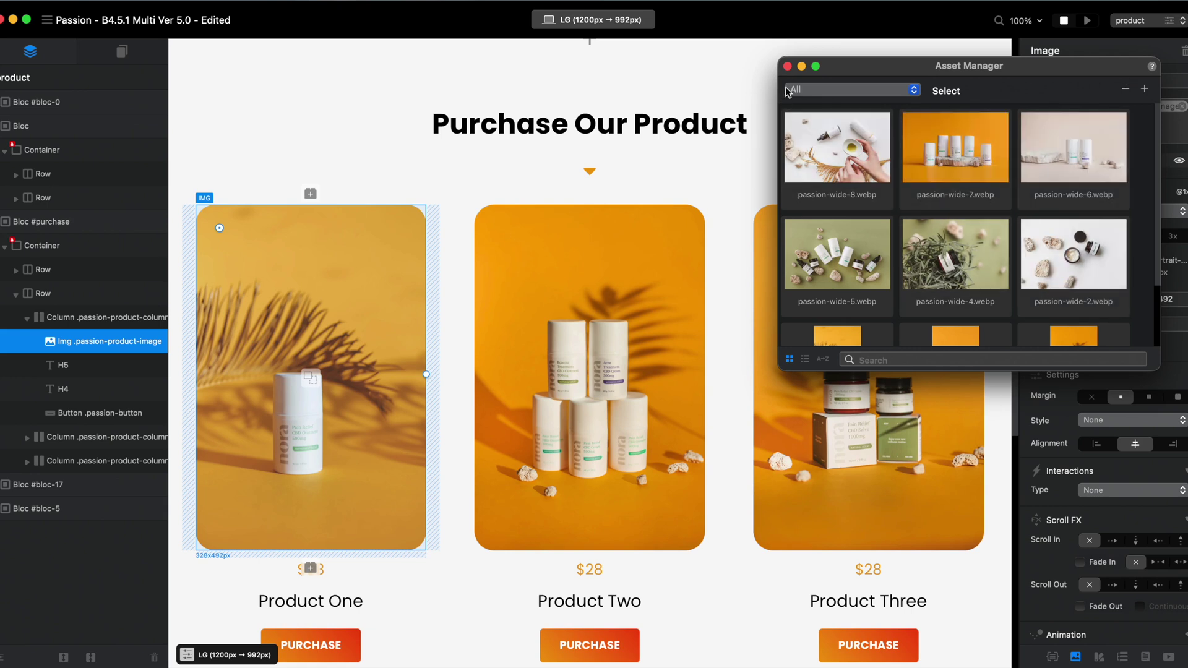
{"action": "left_click", "coordinate": [787, 66]}
{"action": "scroll", "coordinate": [722, 250], "scroll_direction": "up", "scroll_amount": 8}
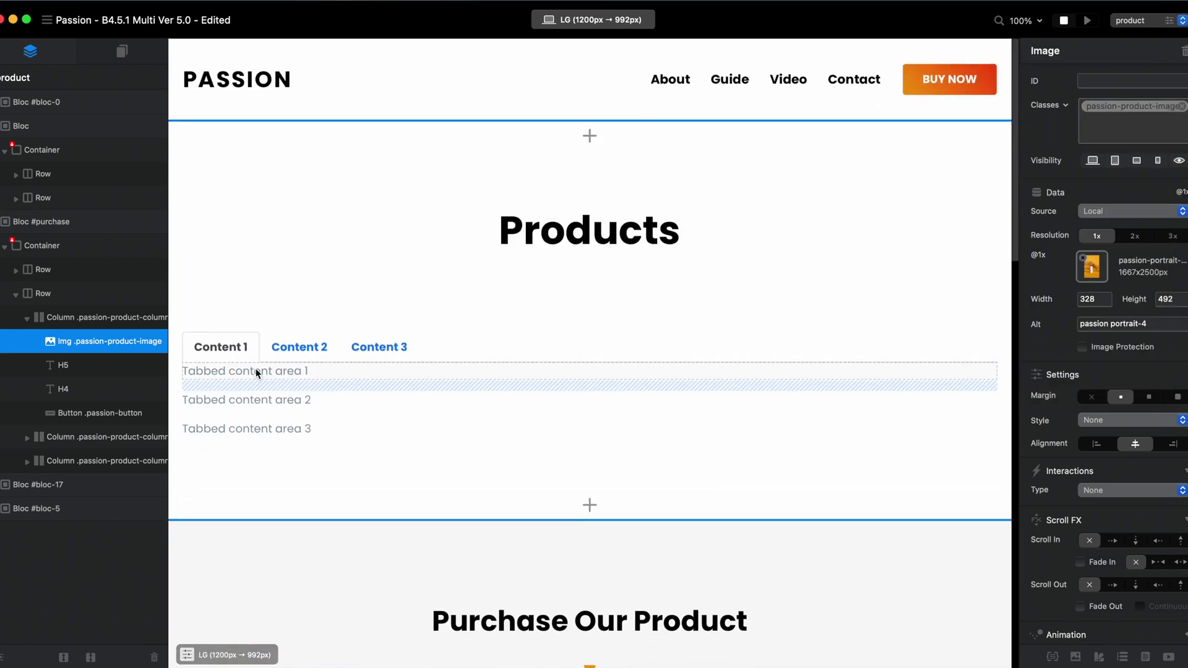
- Relabel the tabs Content 2, Content 3 and Content 1 as Green, Pink and All
{"action": "double_click", "coordinate": [303, 346]}
{"action": "type", "text": "Green"}
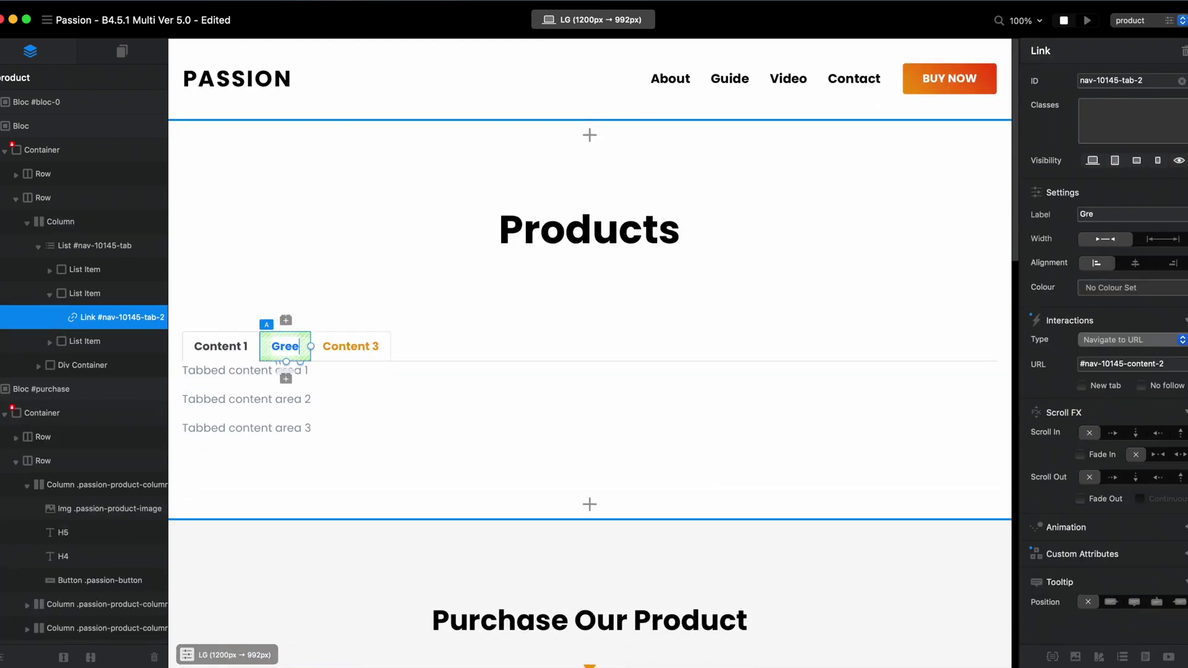
{"action": "double_click", "coordinate": [356, 346]}
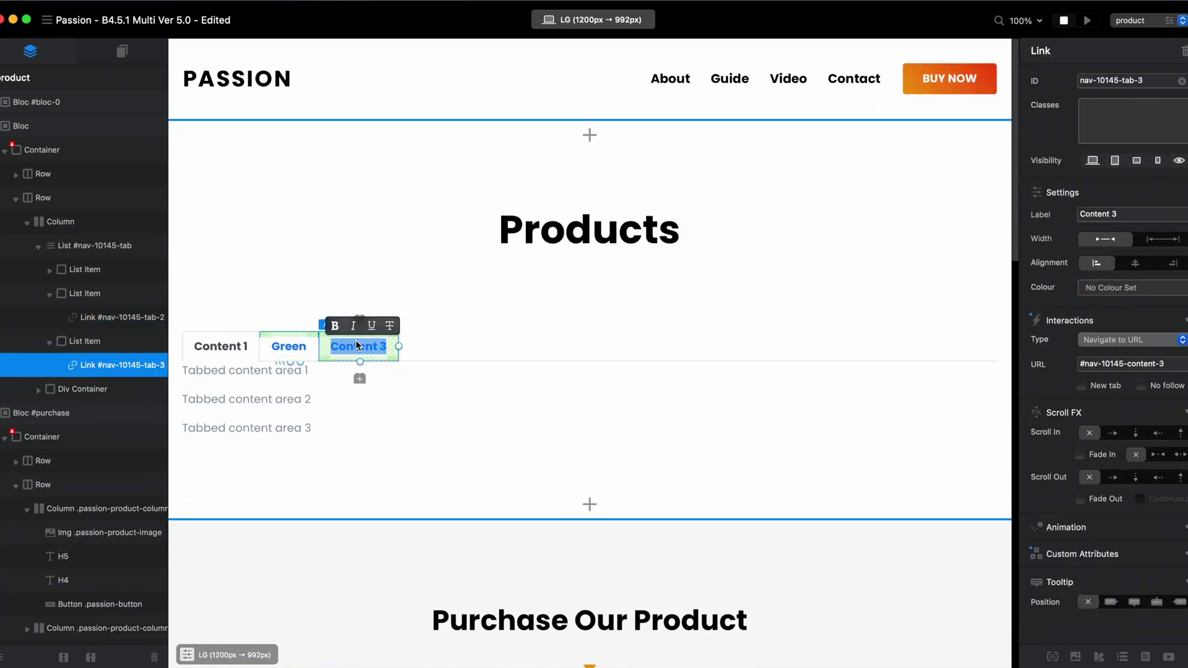
{"action": "type", "text": "Pink"}
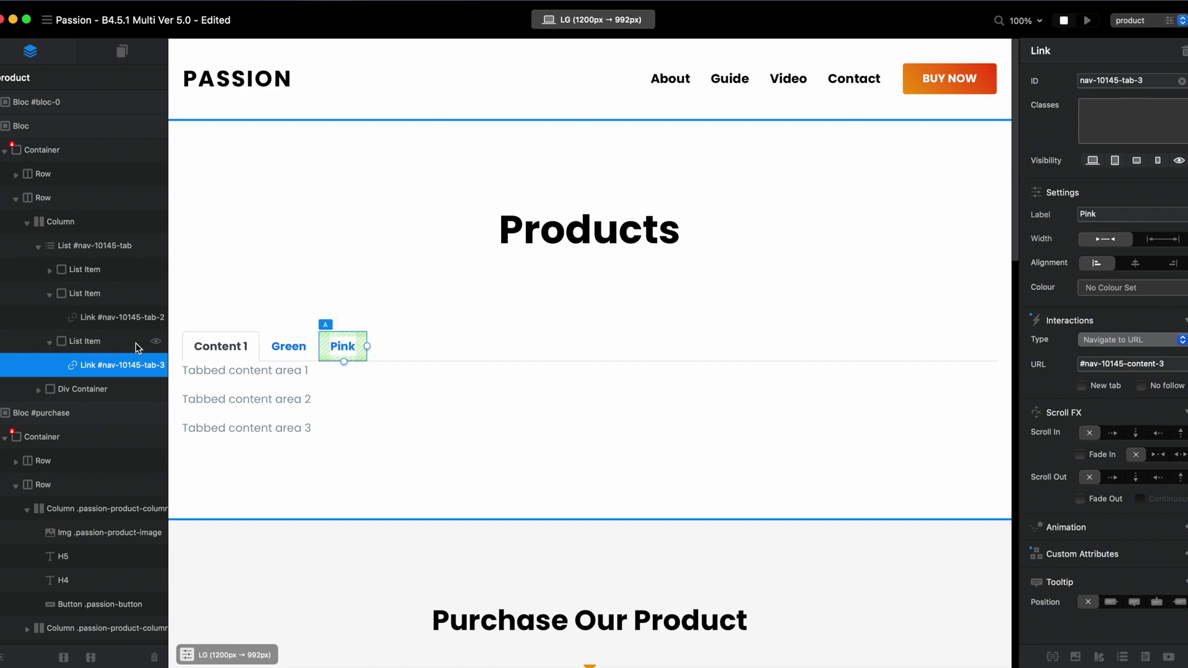
{"action": "double_click", "coordinate": [218, 346]}
{"action": "type", "text": "All"}
{"action": "left_click", "coordinate": [378, 318]}
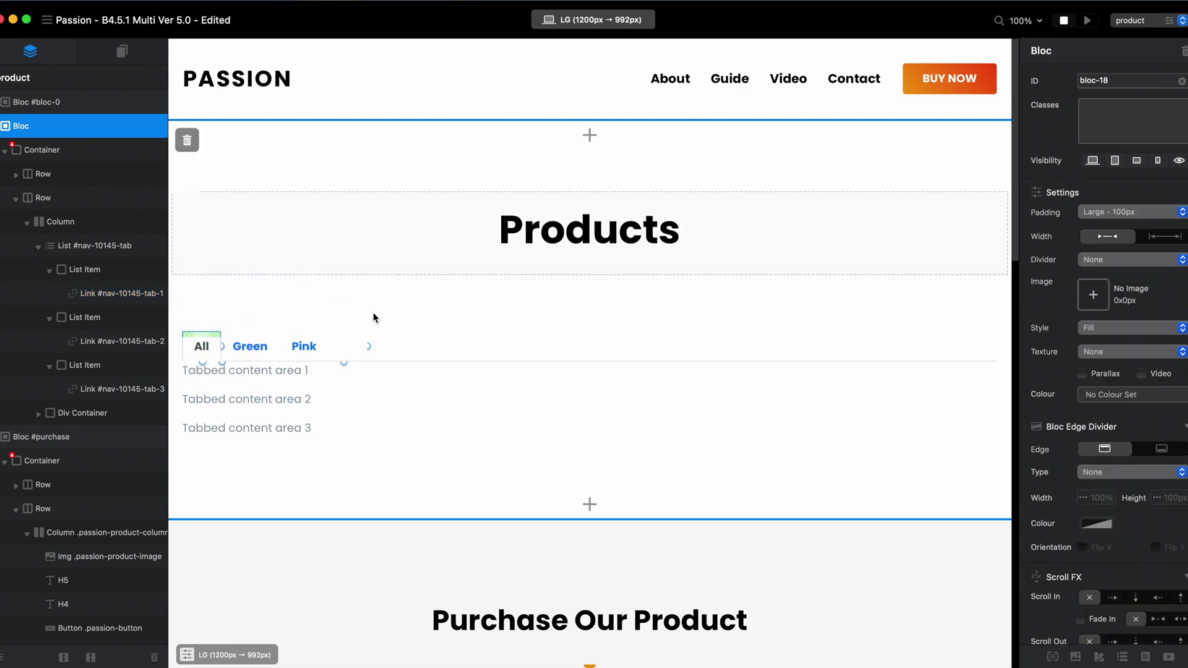
- Inspect the three placeholder paragraphs, the All/Green/Pink tabs, their links and content panes
{"action": "left_click", "coordinate": [384, 369]}
{"action": "left_click", "coordinate": [386, 400]}
{"action": "left_click", "coordinate": [397, 427]}
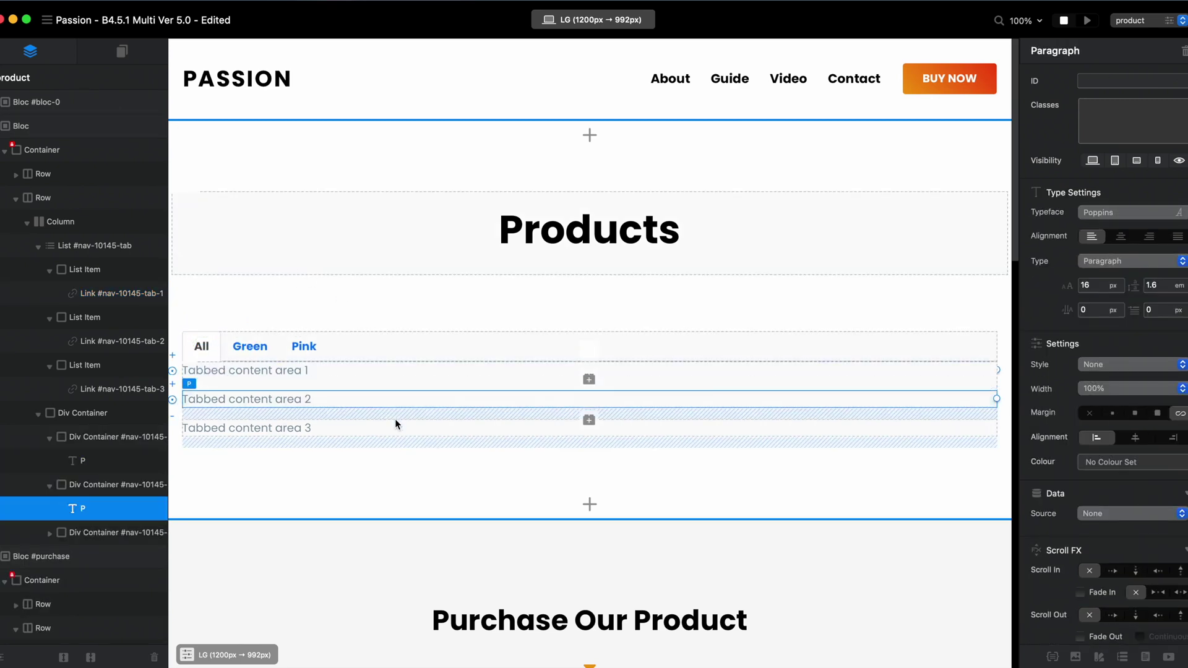
{"action": "left_click", "coordinate": [199, 348]}
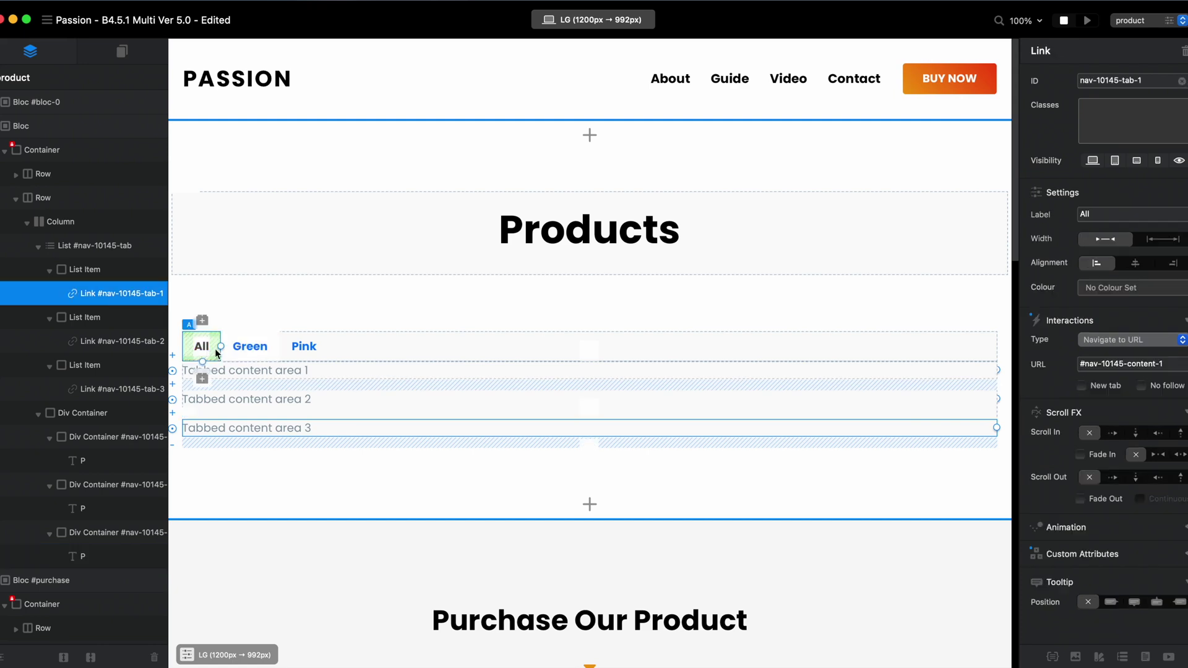
{"action": "left_click", "coordinate": [247, 348]}
{"action": "left_click", "coordinate": [291, 348]}
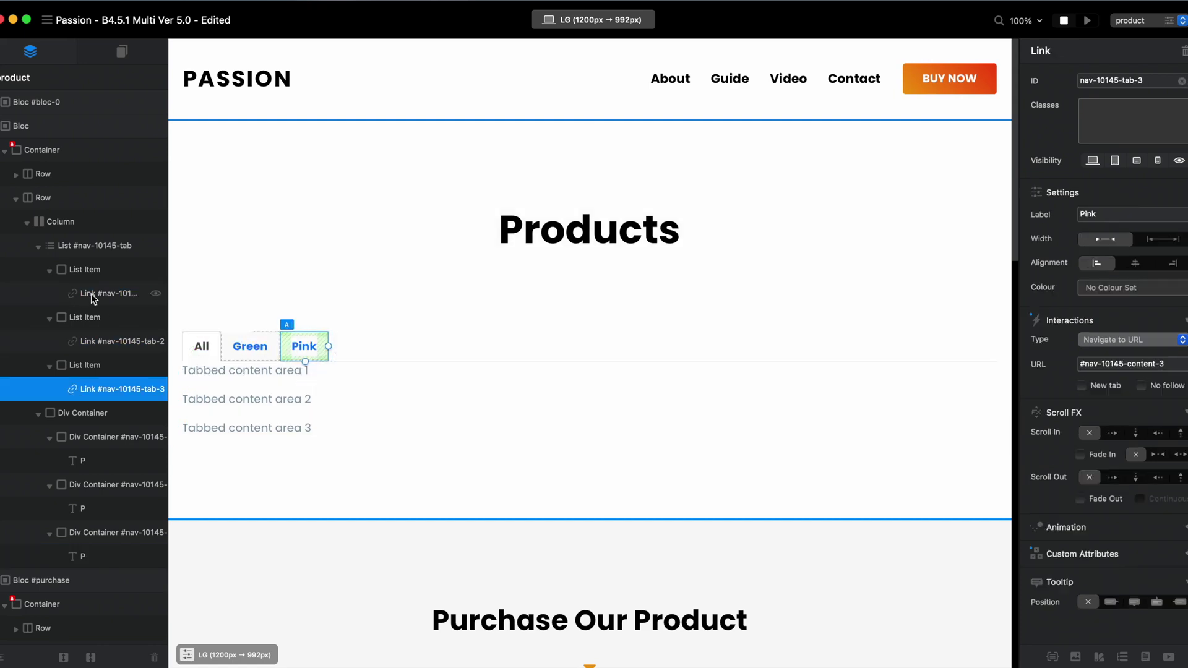
{"action": "left_click", "coordinate": [91, 293]}
{"action": "left_click", "coordinate": [89, 341]}
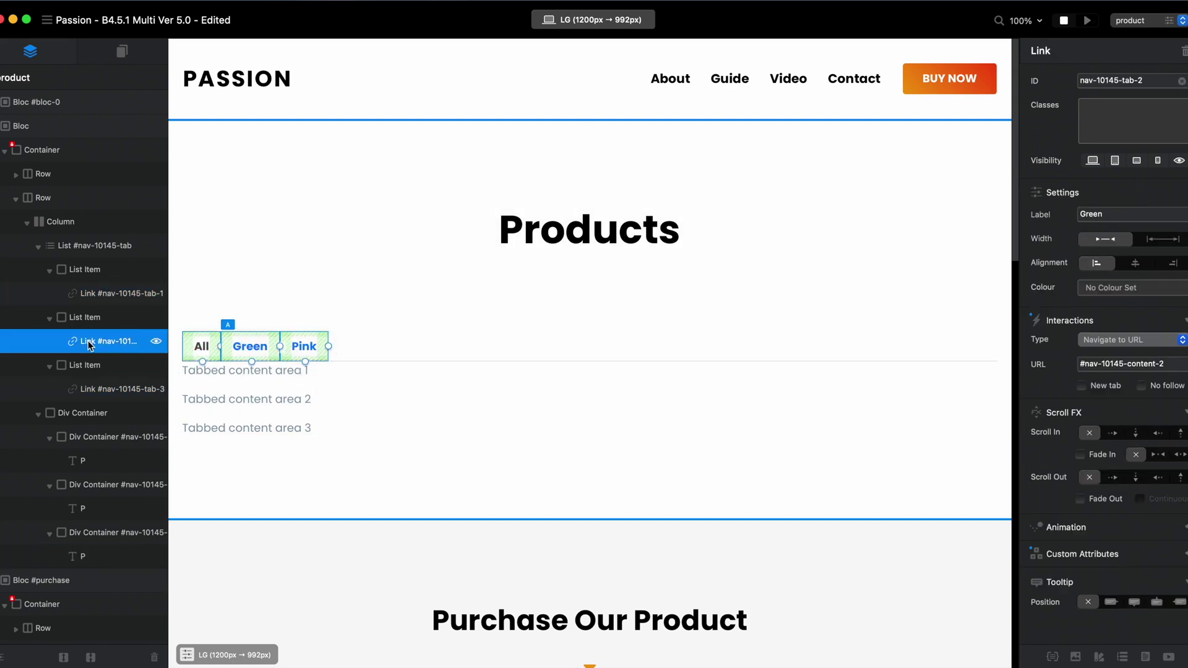
{"action": "left_click", "coordinate": [96, 390]}
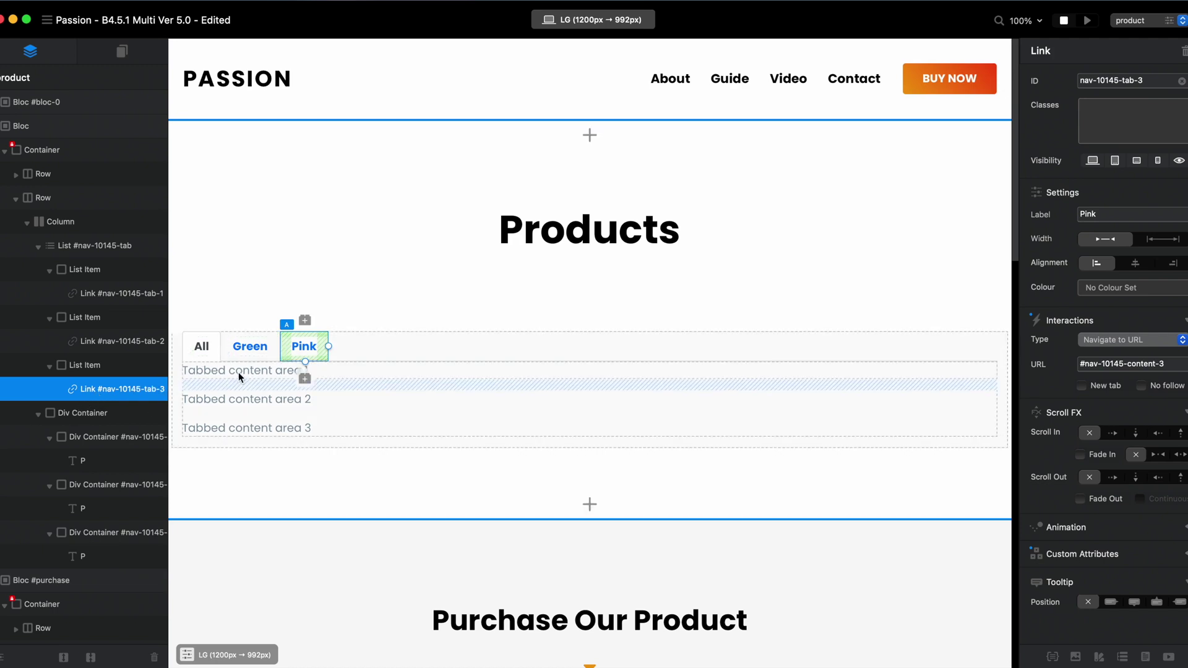
{"action": "left_click", "coordinate": [113, 435]}
{"action": "left_click", "coordinate": [105, 484]}
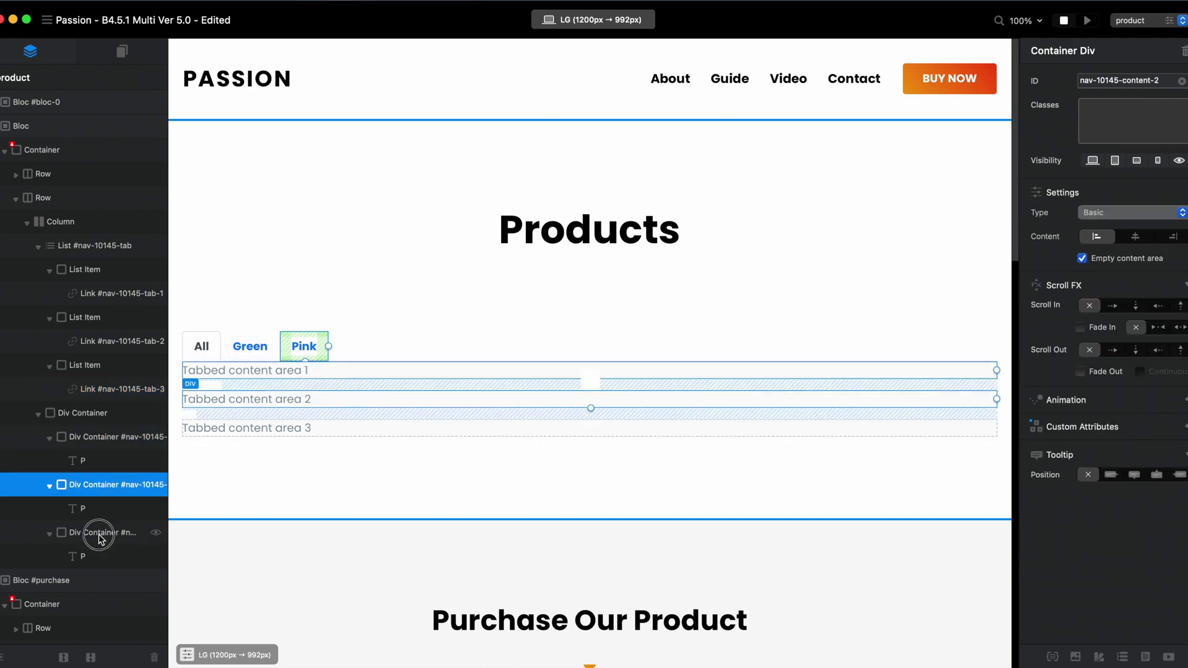
{"action": "left_click", "coordinate": [99, 535]}
- Delete the placeholder text from the first, second and third tab panes
{"action": "left_click", "coordinate": [293, 372]}
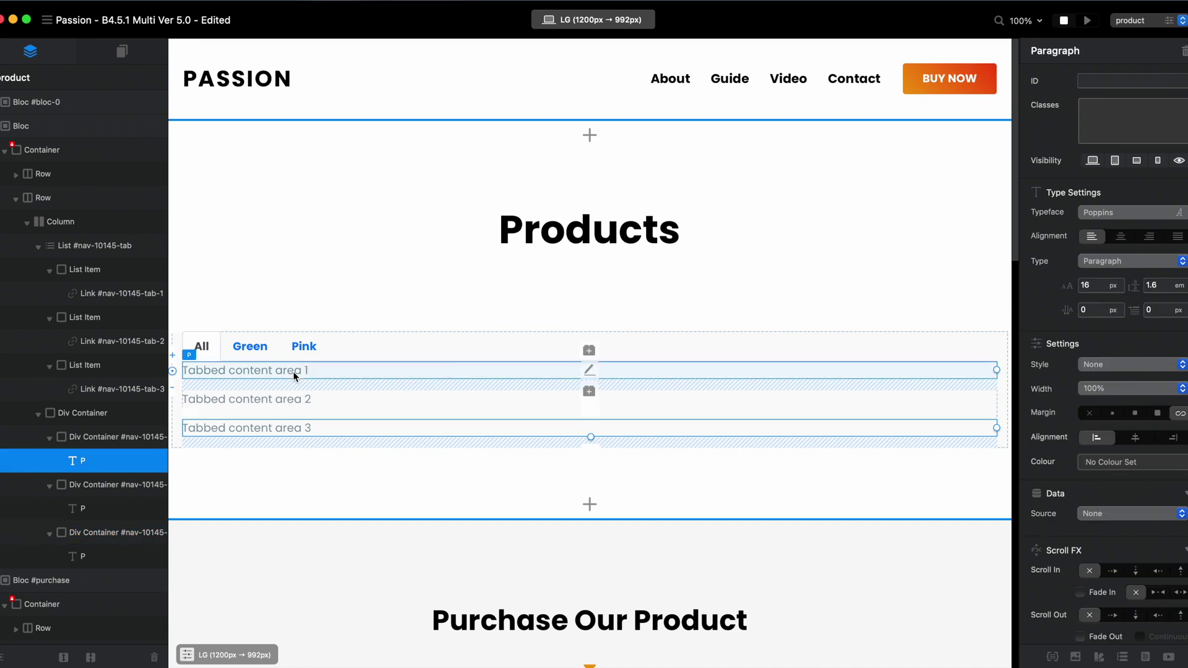
{"action": "key", "text": "BackSpace"}
{"action": "left_click", "coordinate": [308, 411]}
{"action": "key", "text": "BackSpace"}
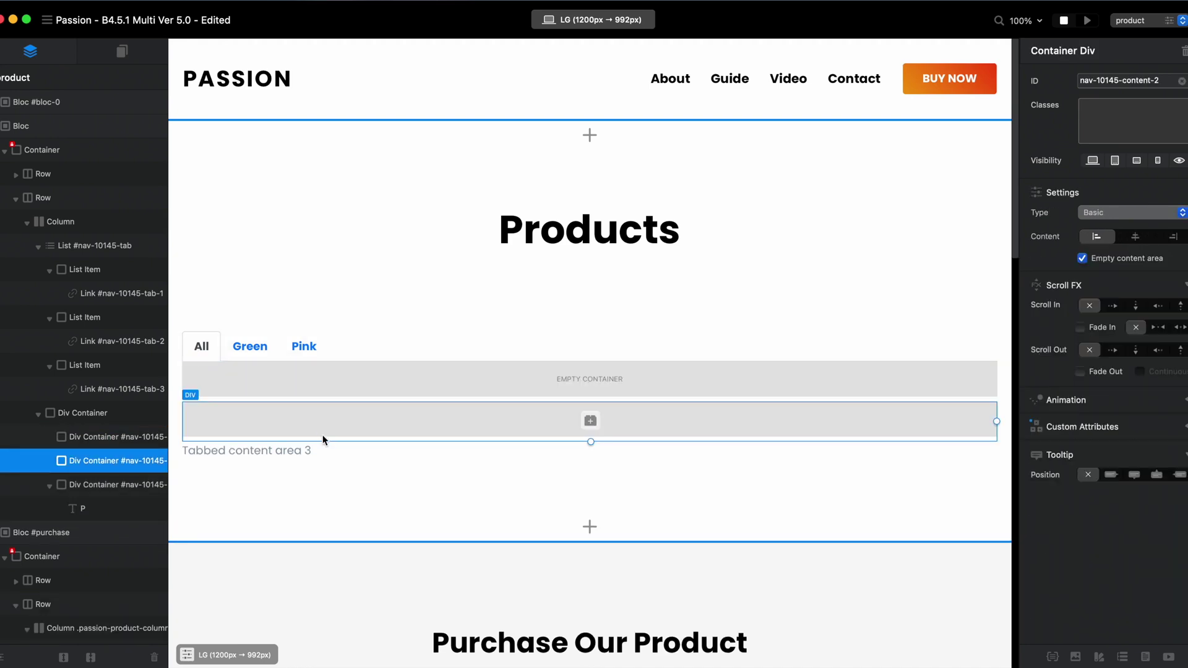
{"action": "left_click", "coordinate": [325, 448]}
{"action": "key", "text": "BackSpace"}
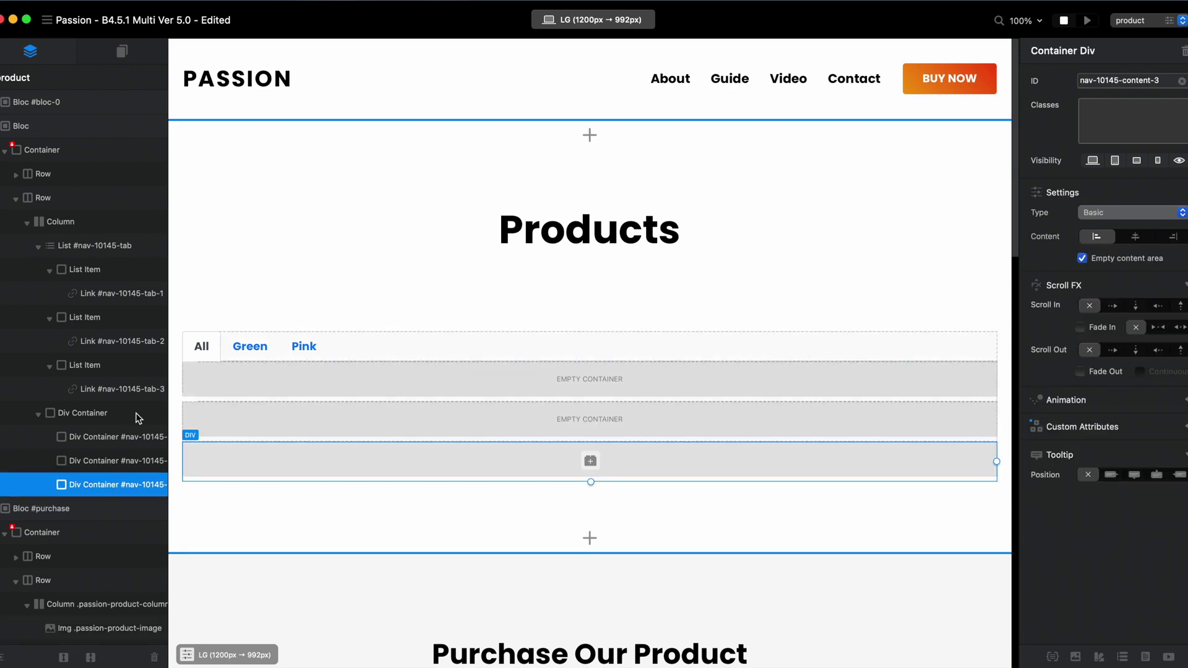
- Check the All and Green tab link targets and select the first tab content pane
{"action": "left_click", "coordinate": [77, 436]}
{"action": "left_click", "coordinate": [98, 466]}
{"action": "left_click", "coordinate": [98, 475]}
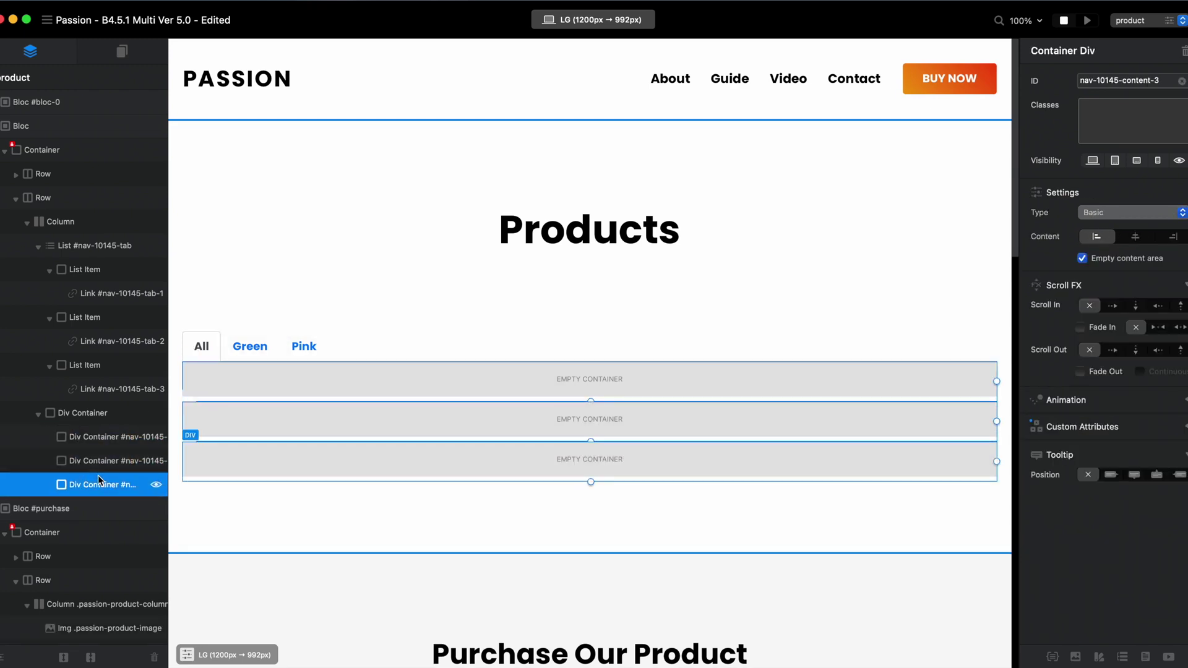
{"action": "left_click", "coordinate": [103, 452]}
{"action": "left_click", "coordinate": [107, 439]}
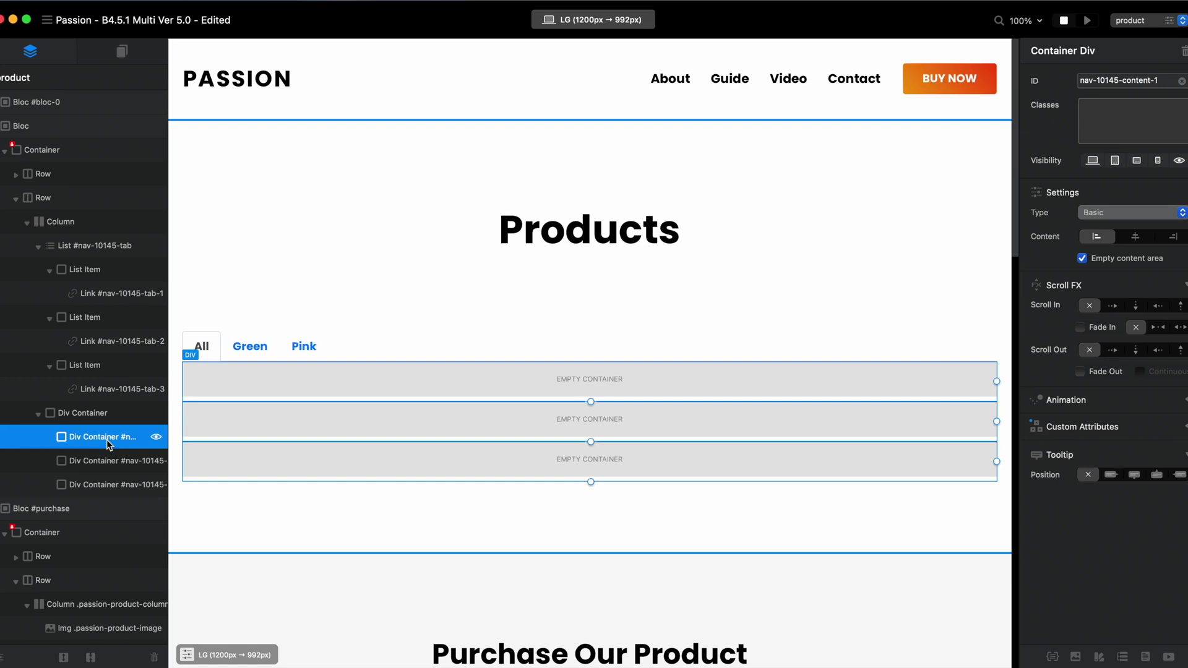
{"action": "left_click", "coordinate": [108, 295]}
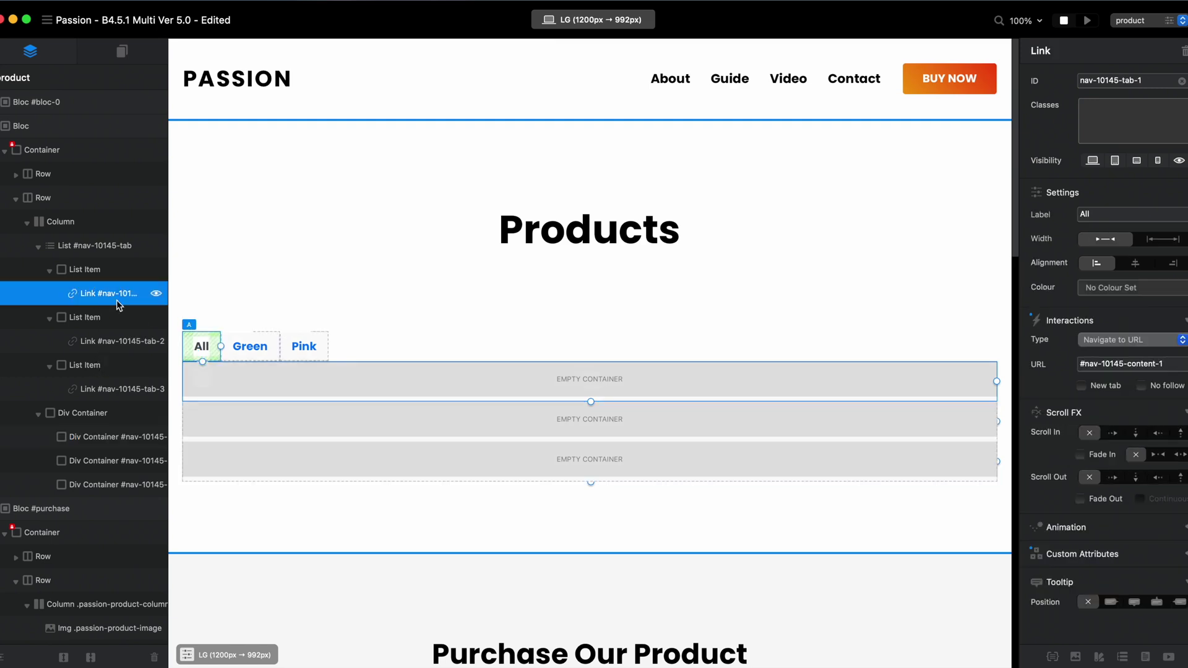
{"action": "left_click", "coordinate": [91, 436]}
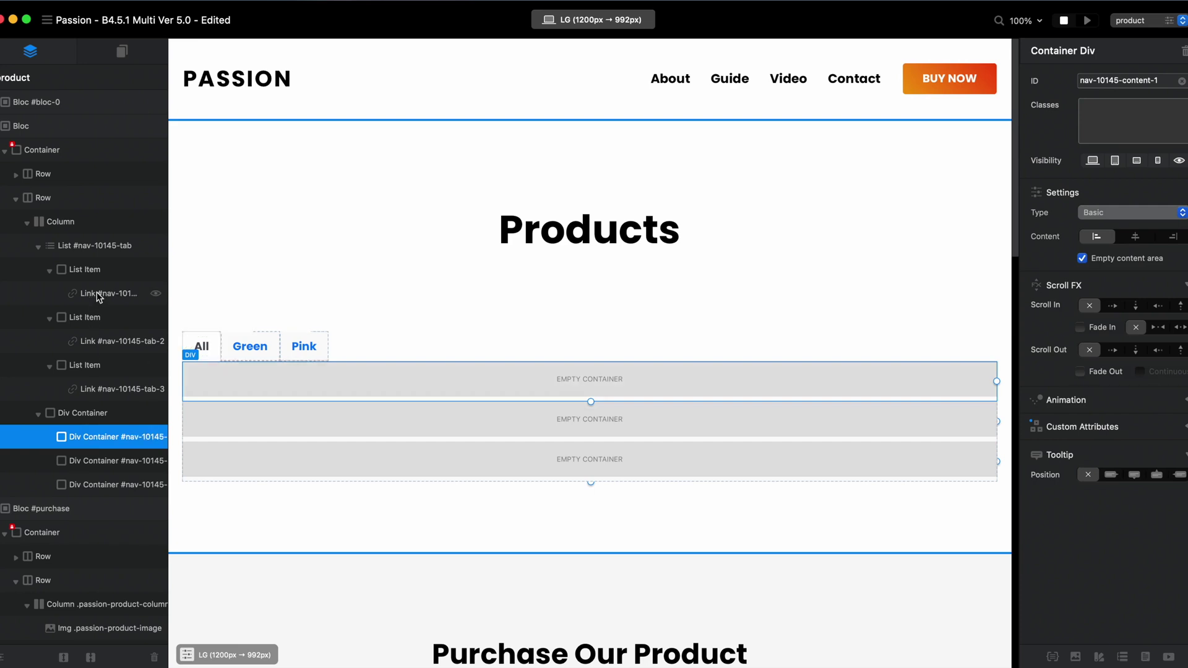
{"action": "left_click", "coordinate": [101, 296]}
{"action": "left_click", "coordinate": [101, 341]}
{"action": "left_click", "coordinate": [93, 460]}
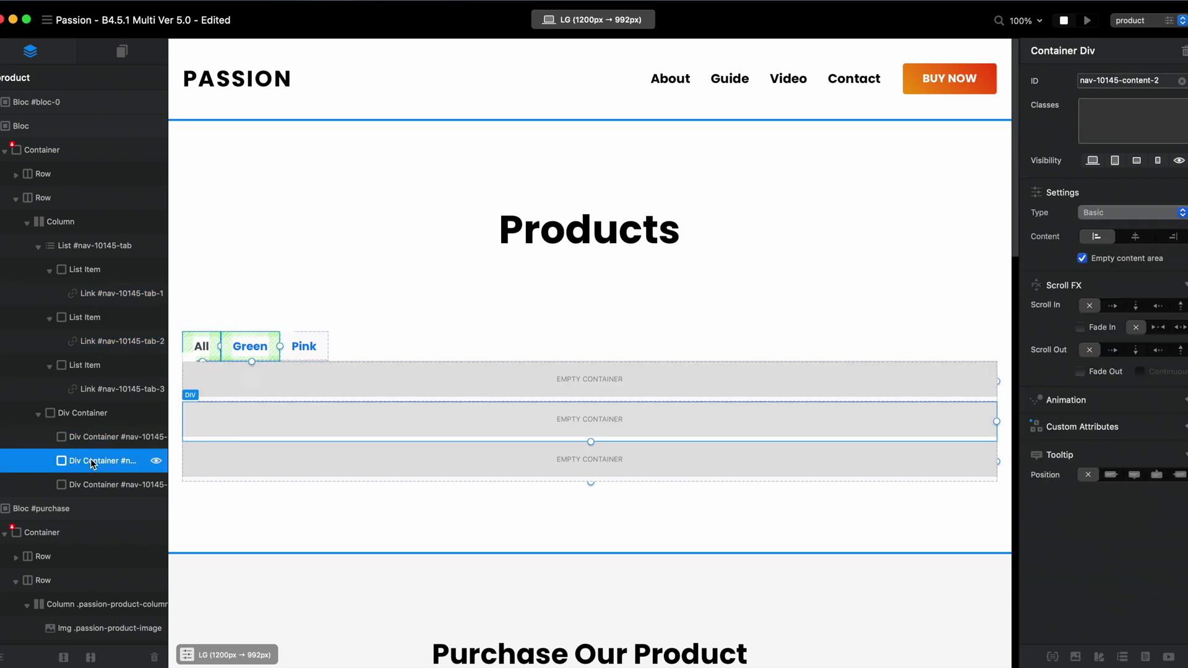
{"action": "left_click", "coordinate": [509, 382]}
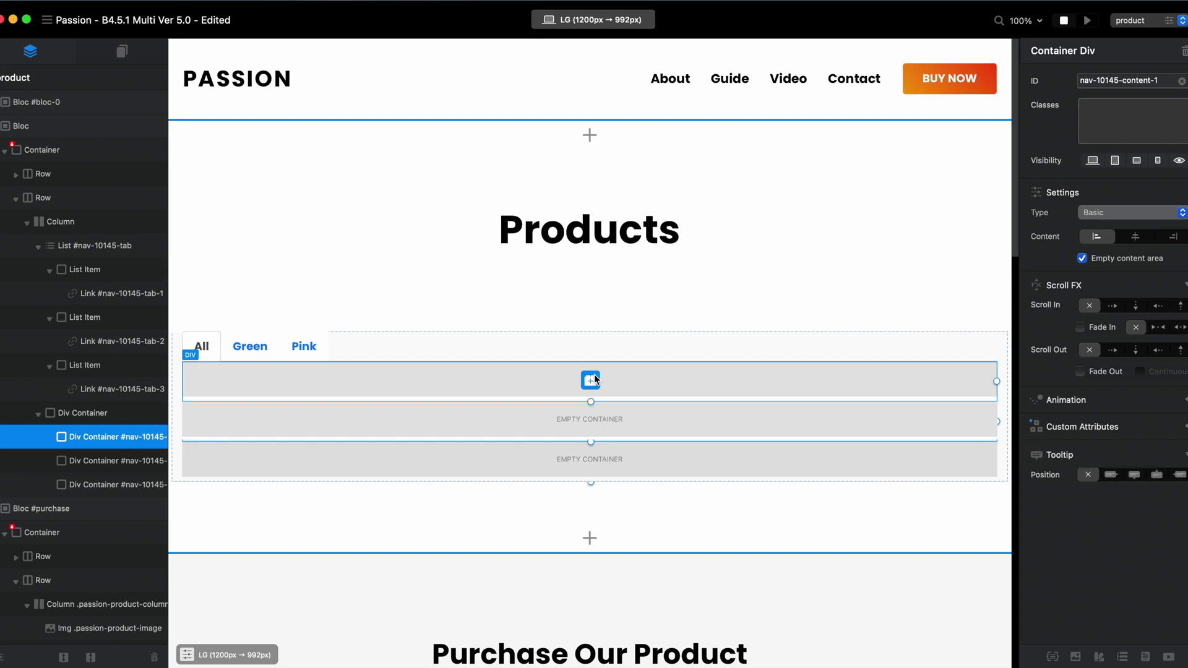
- Insert a 1x Column Row into the All pane and set its column width to 4
{"action": "left_click", "coordinate": [591, 380]}
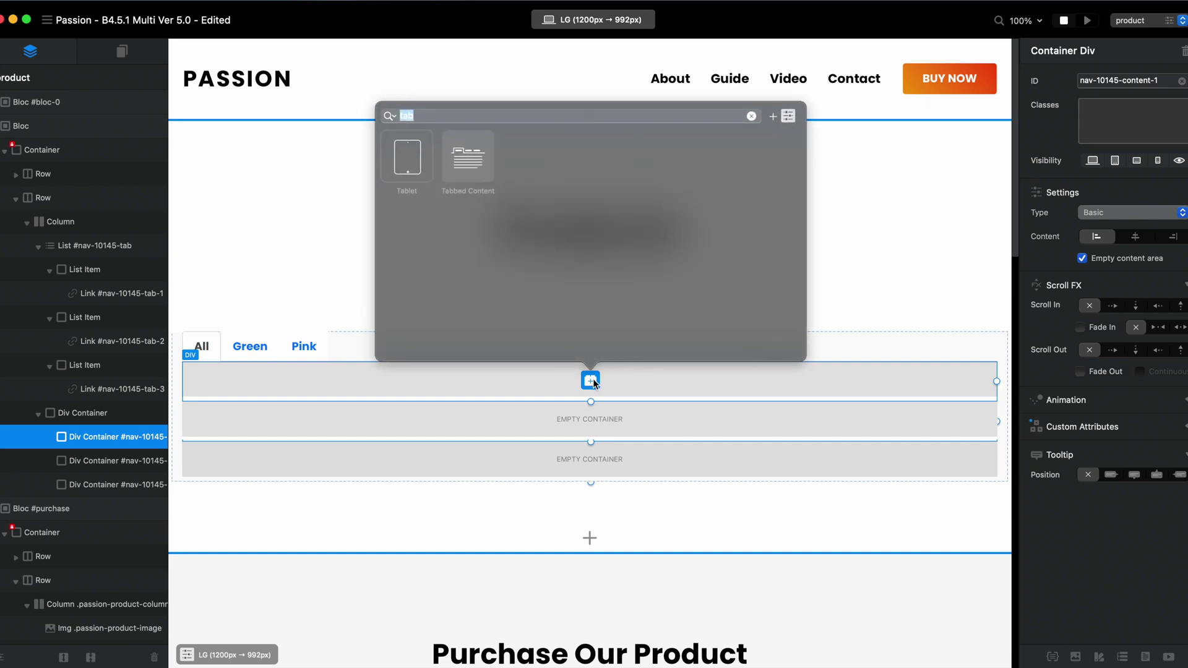
{"action": "type", "text": "colu"}
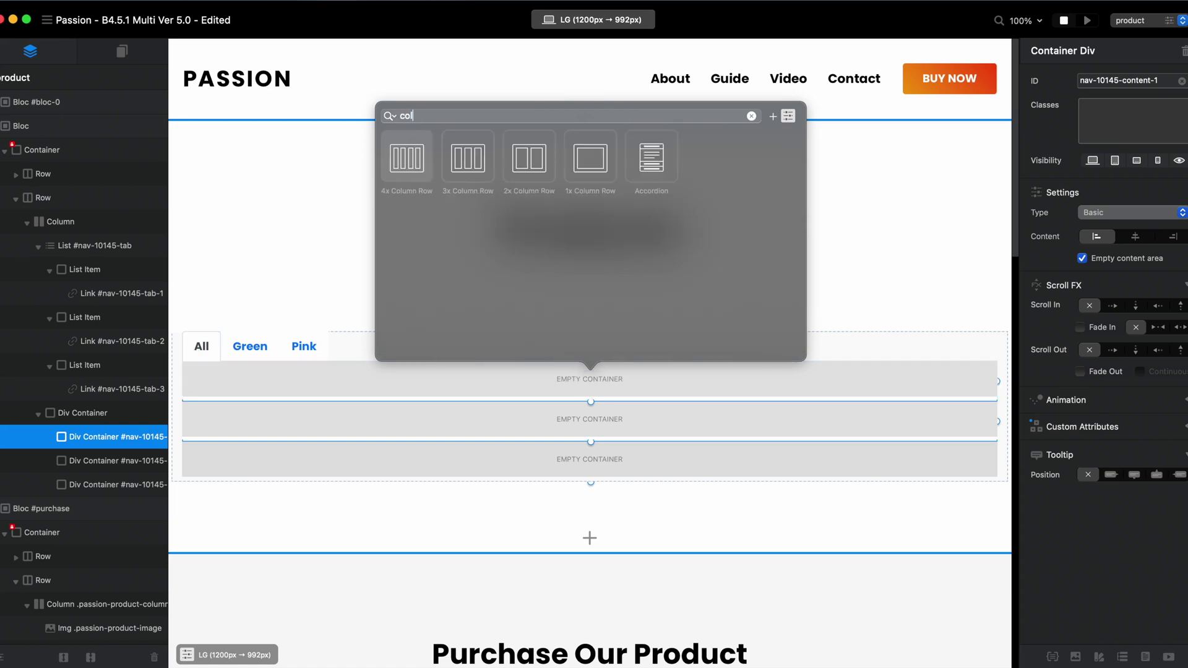
{"action": "left_click", "coordinate": [593, 175]}
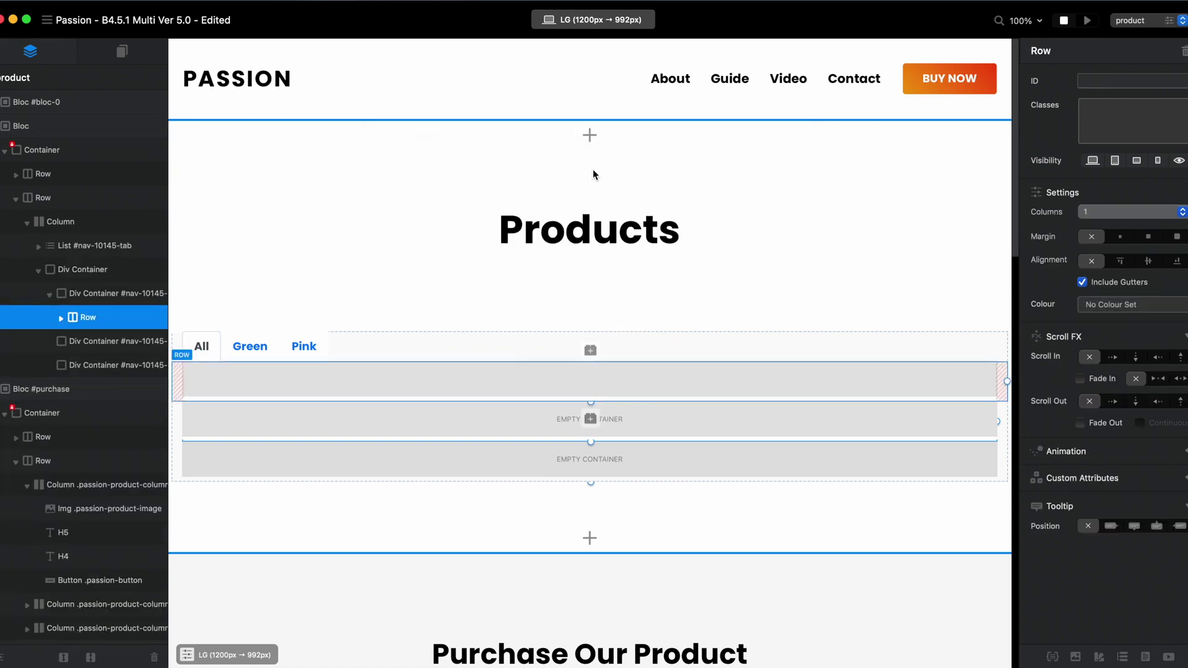
{"action": "left_click", "coordinate": [909, 389]}
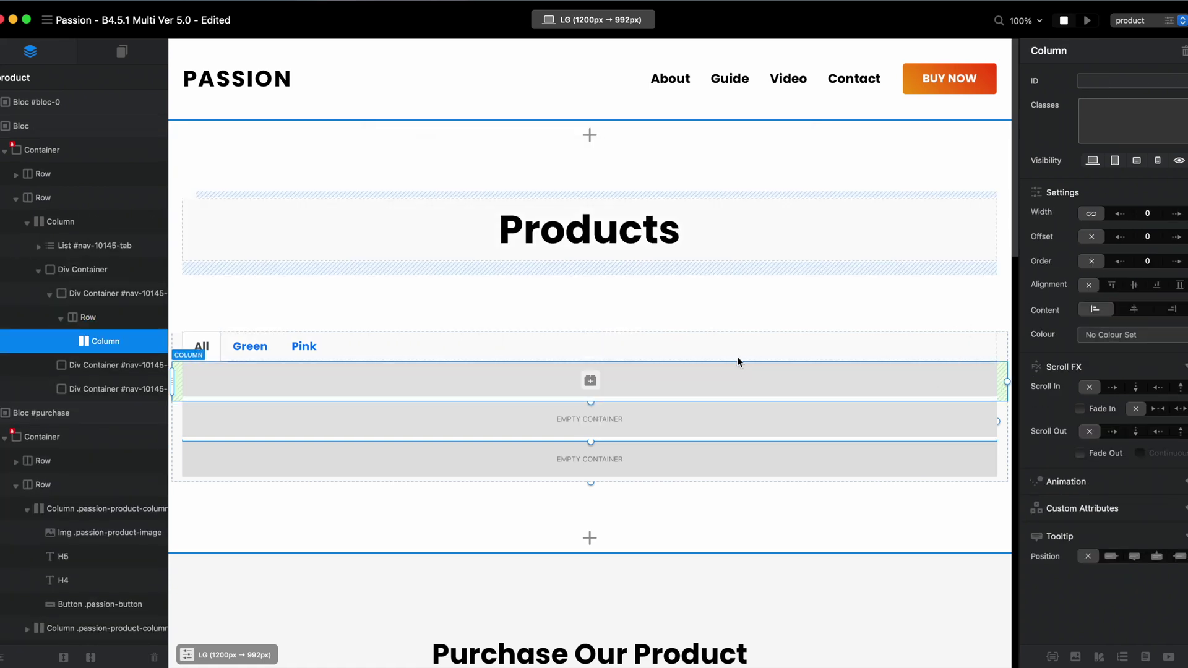
{"action": "left_click", "coordinate": [1178, 214]}
{"action": "left_click", "coordinate": [1178, 214]}
{"action": "left_click", "coordinate": [1178, 214]}
{"action": "left_click", "coordinate": [1177, 214]}
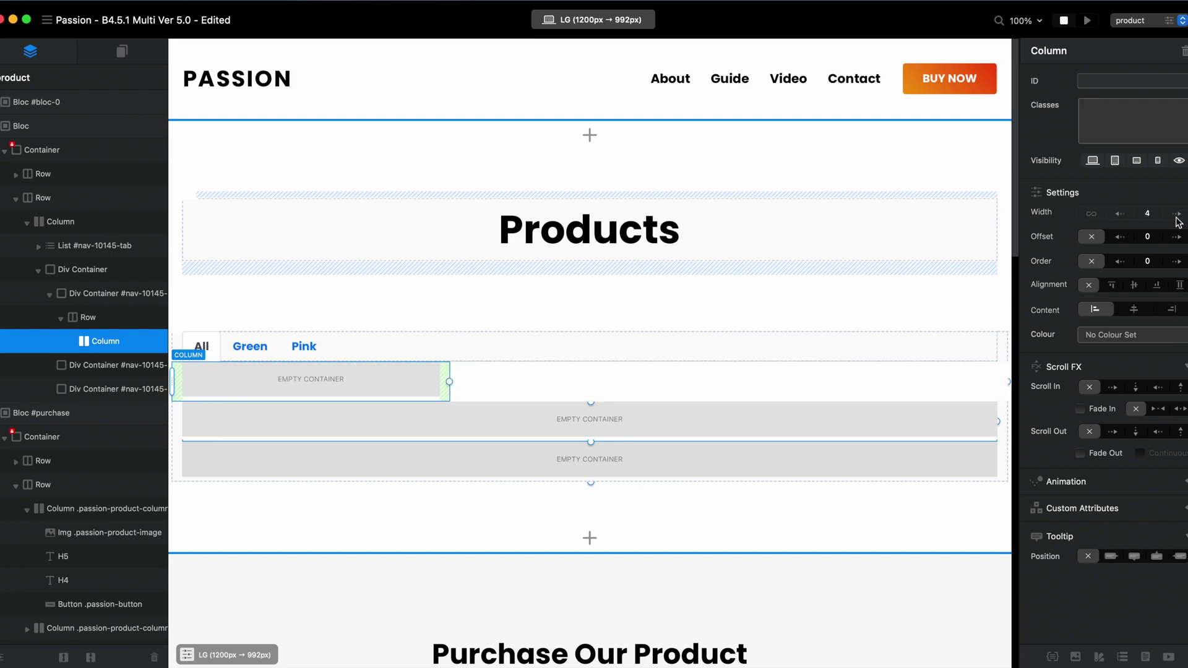
- Set the column width to 4 on the MD and SM breakpoints
{"action": "key", "text": "super+3"}
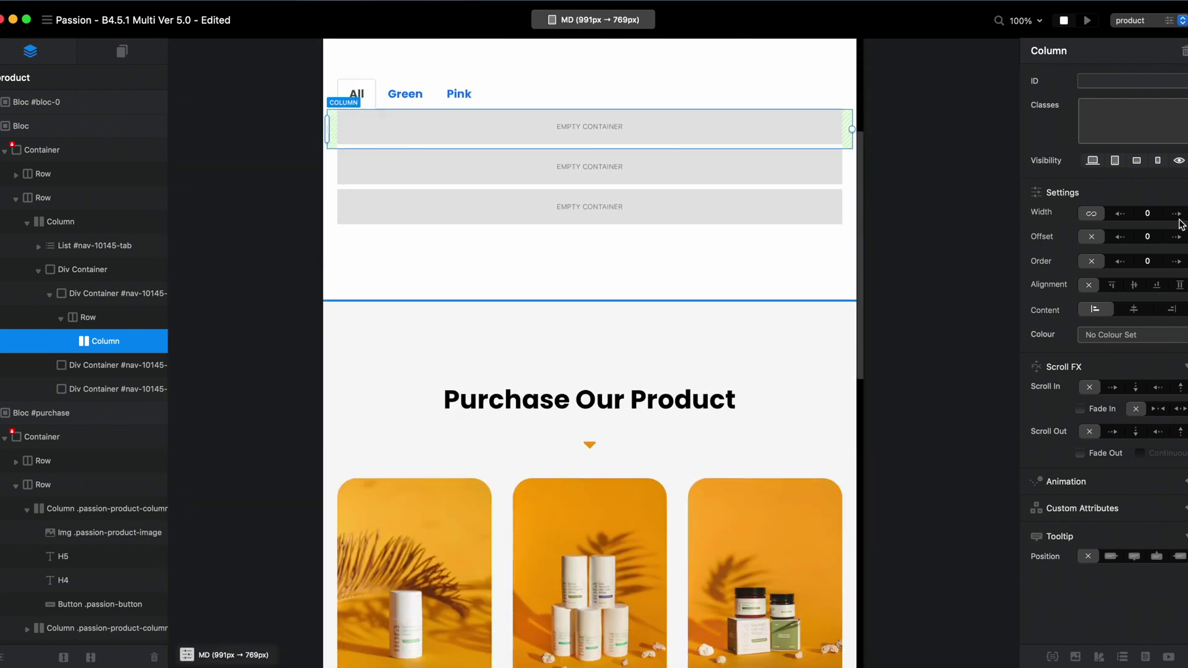
{"action": "left_click", "coordinate": [1177, 214]}
{"action": "left_click", "coordinate": [1178, 214]}
{"action": "left_click", "coordinate": [1178, 214]}
{"action": "left_click", "coordinate": [1178, 214]}
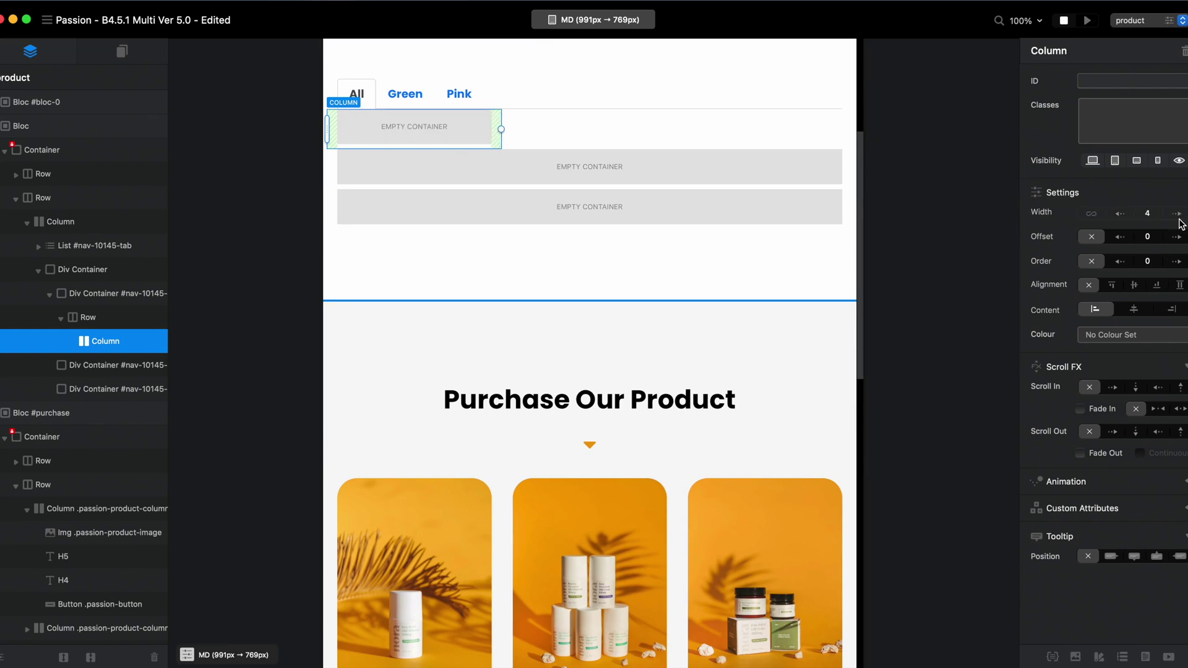
{"action": "key", "text": "super+2"}
{"action": "left_click", "coordinate": [1177, 214]}
{"action": "left_click", "coordinate": [1178, 214]}
{"action": "left_click", "coordinate": [1178, 214]}
{"action": "left_click", "coordinate": [1177, 214]}
{"action": "left_click", "coordinate": [1177, 214]}
{"action": "left_click", "coordinate": [1178, 214]}
- Check the XS breakpoint stays full width, then return to the LG breakpoint
{"action": "key", "text": "super+1"}
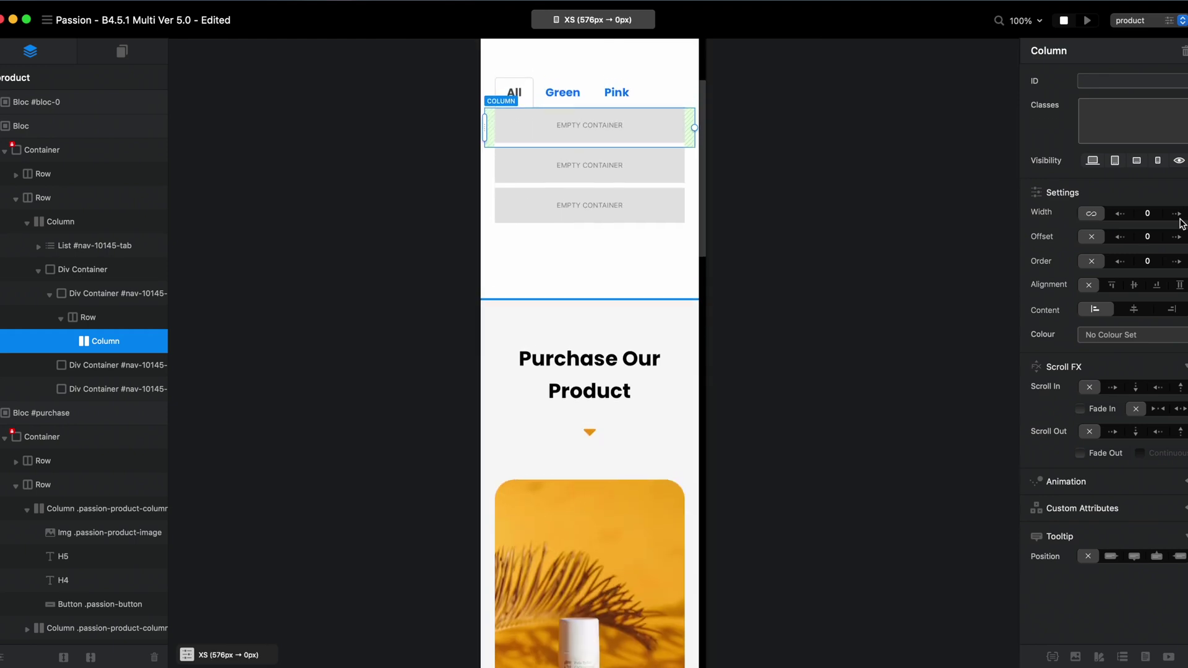
{"action": "key", "text": "super+2"}
{"action": "key", "text": "super+3"}
{"action": "key", "text": "super+4"}
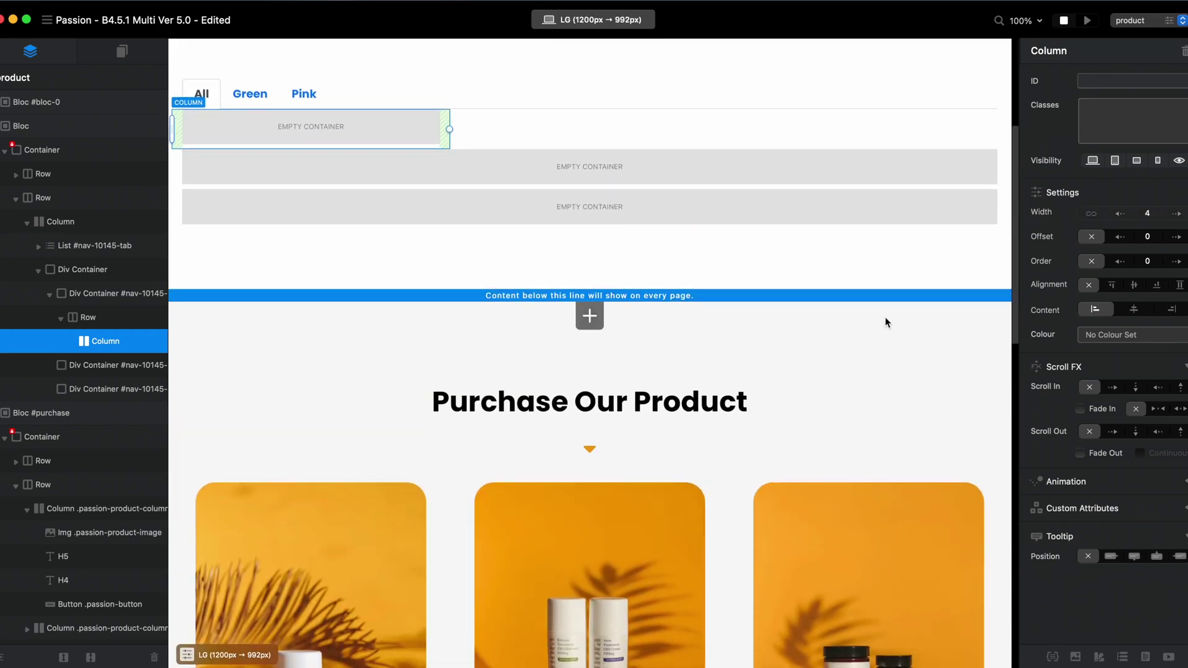
{"action": "scroll", "coordinate": [885, 317], "scroll_direction": "up", "scroll_amount": 3}
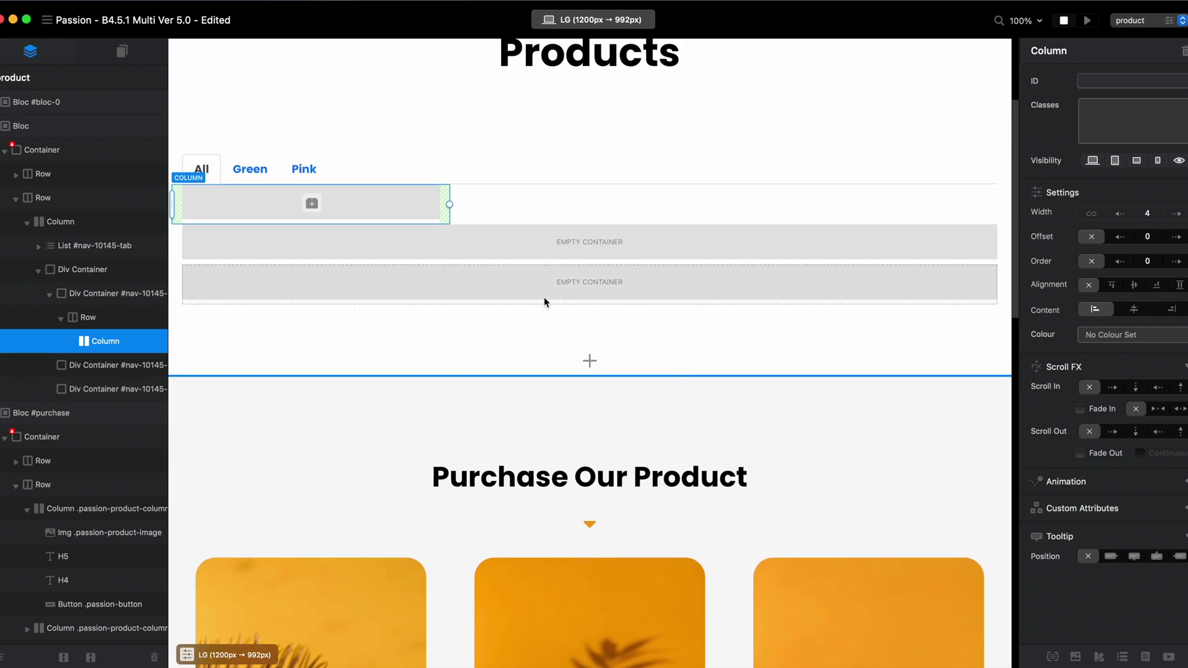
- Insert an Image into the column showing the passion-wide-8.webp photo
{"action": "left_click", "coordinate": [311, 205]}
{"action": "type", "text": "image"}
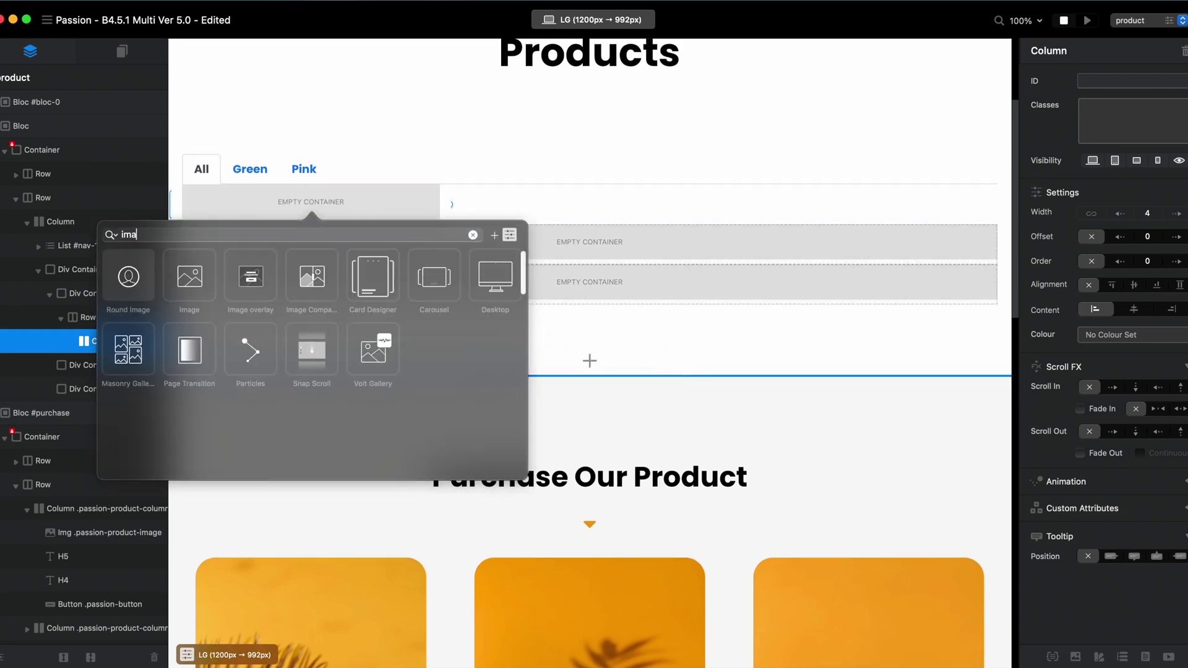
{"action": "left_click", "coordinate": [134, 283]}
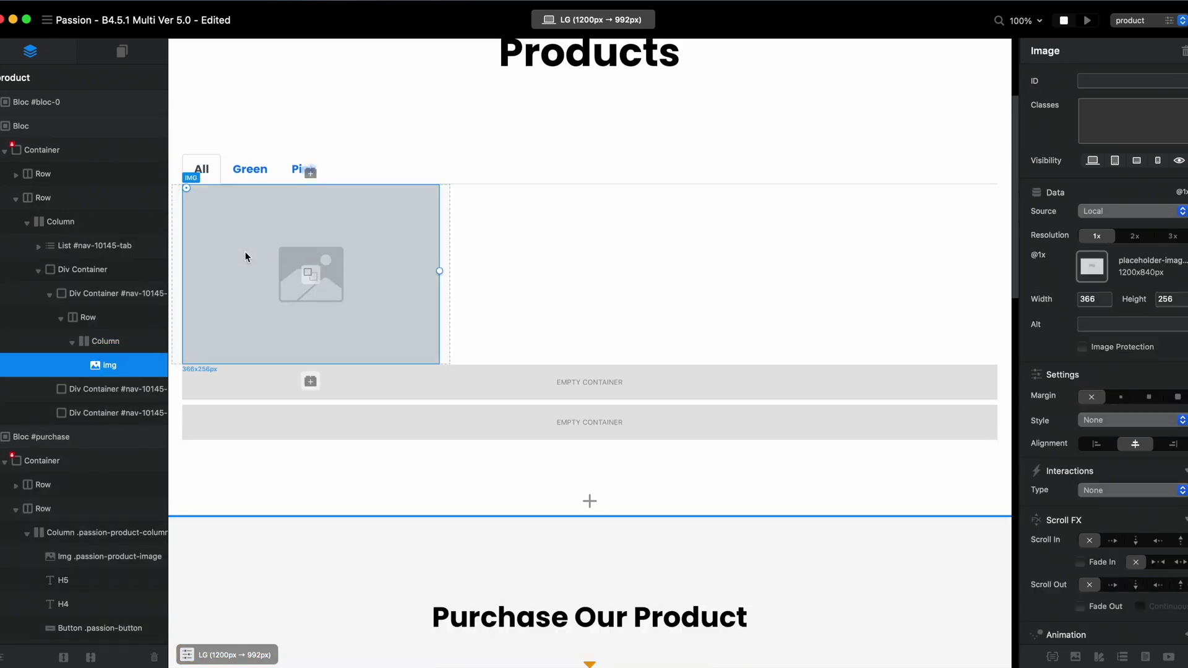
{"action": "double_click", "coordinate": [301, 248]}
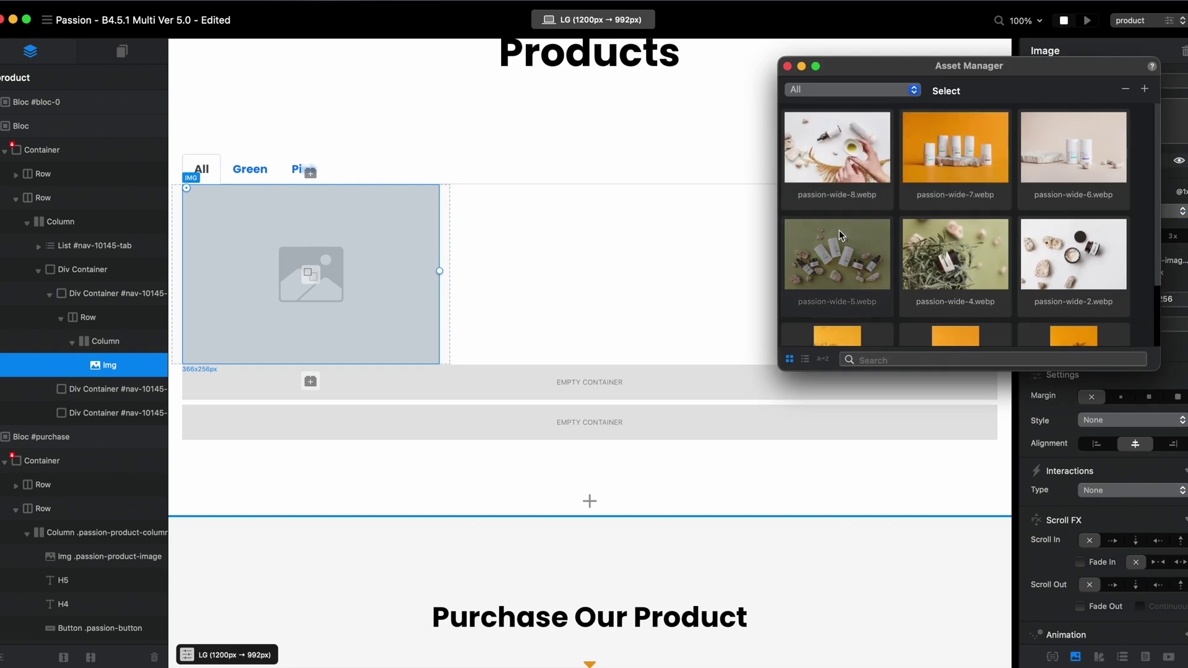
{"action": "left_click", "coordinate": [841, 158]}
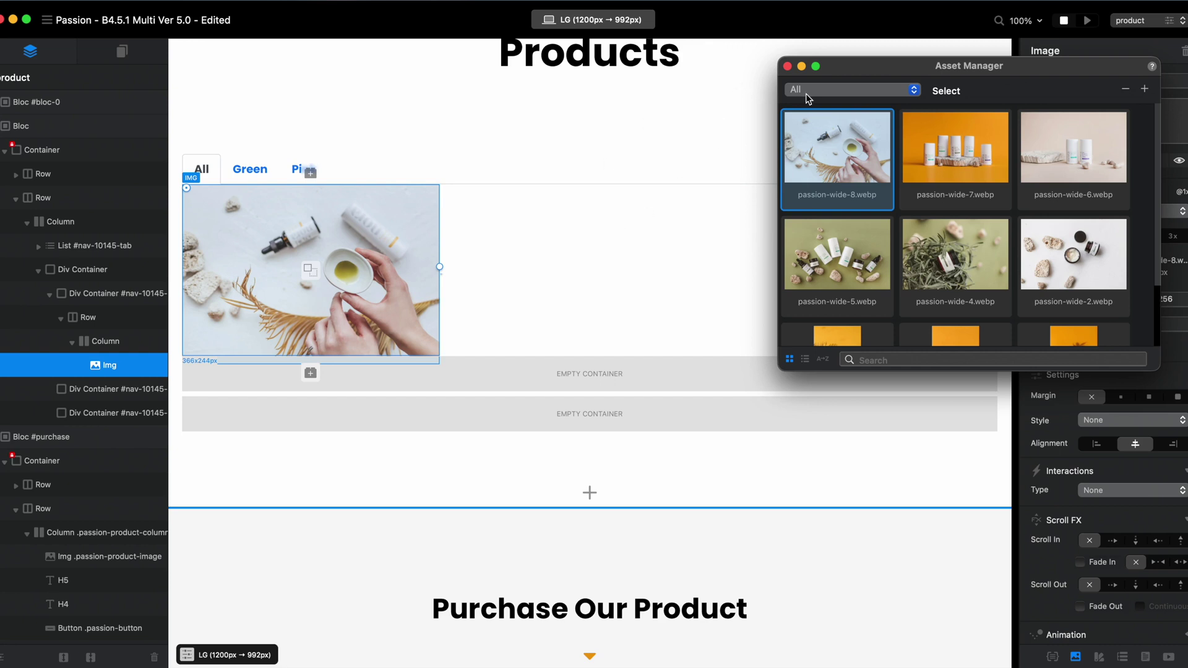
{"action": "left_click", "coordinate": [788, 66]}
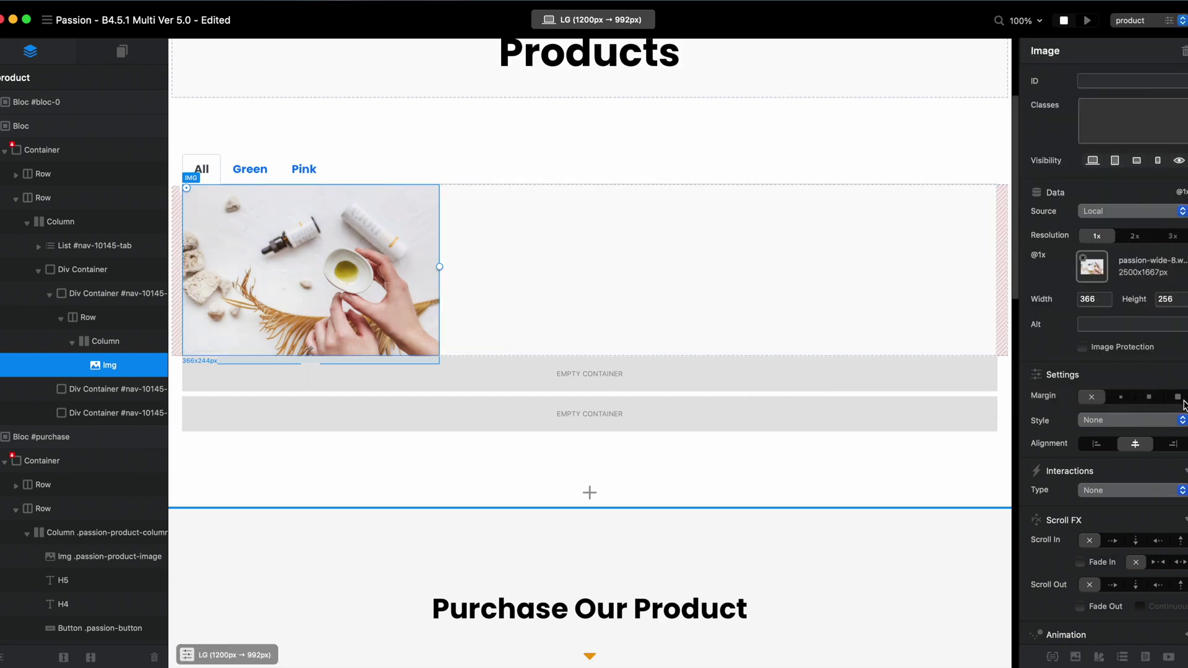
- Select the column holding the product image in the All tab pane
{"action": "left_click", "coordinate": [444, 317]}
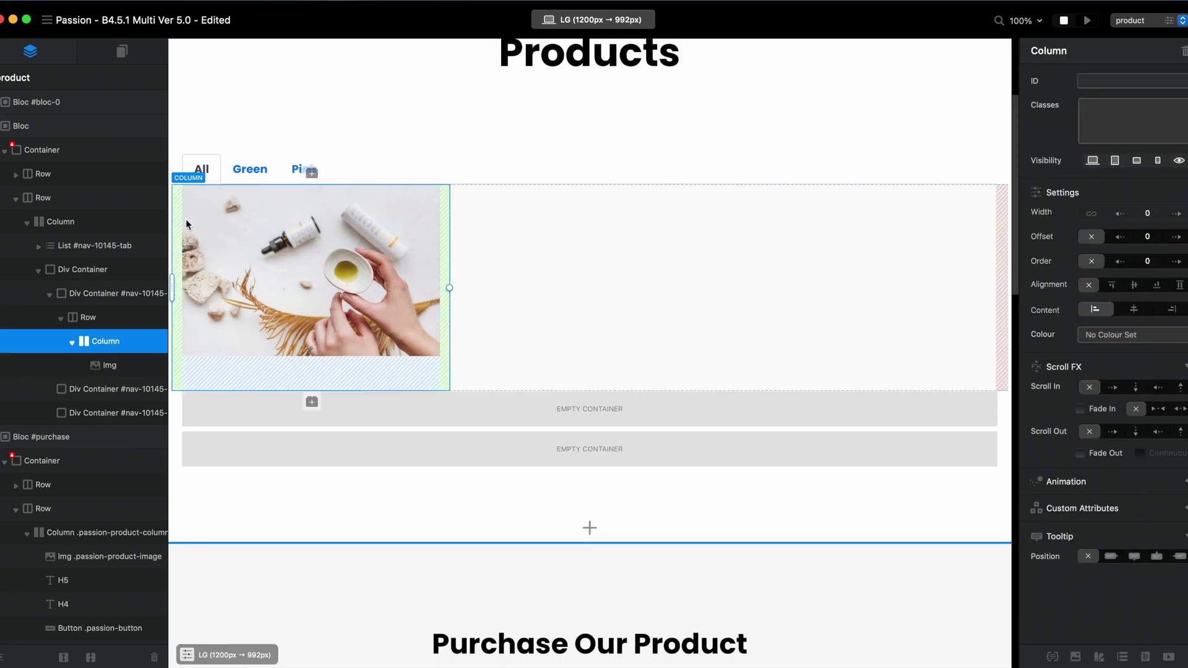
{"action": "left_click", "coordinate": [200, 165]}
{"action": "left_click", "coordinate": [80, 388]}
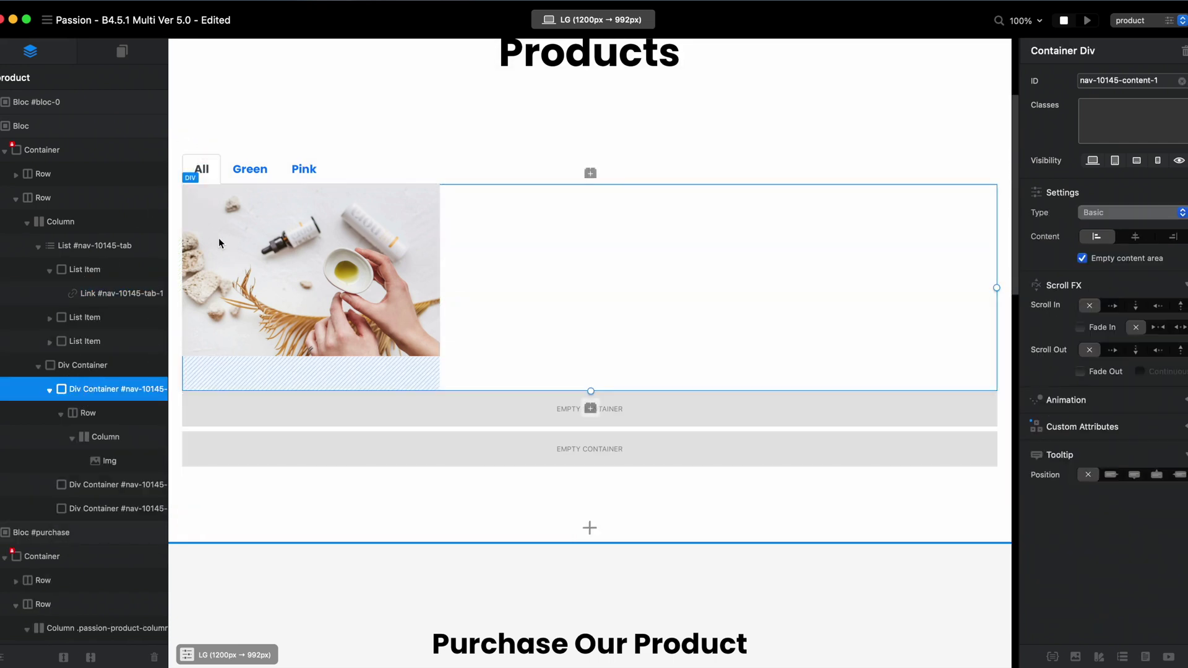
{"action": "left_click", "coordinate": [295, 289]}
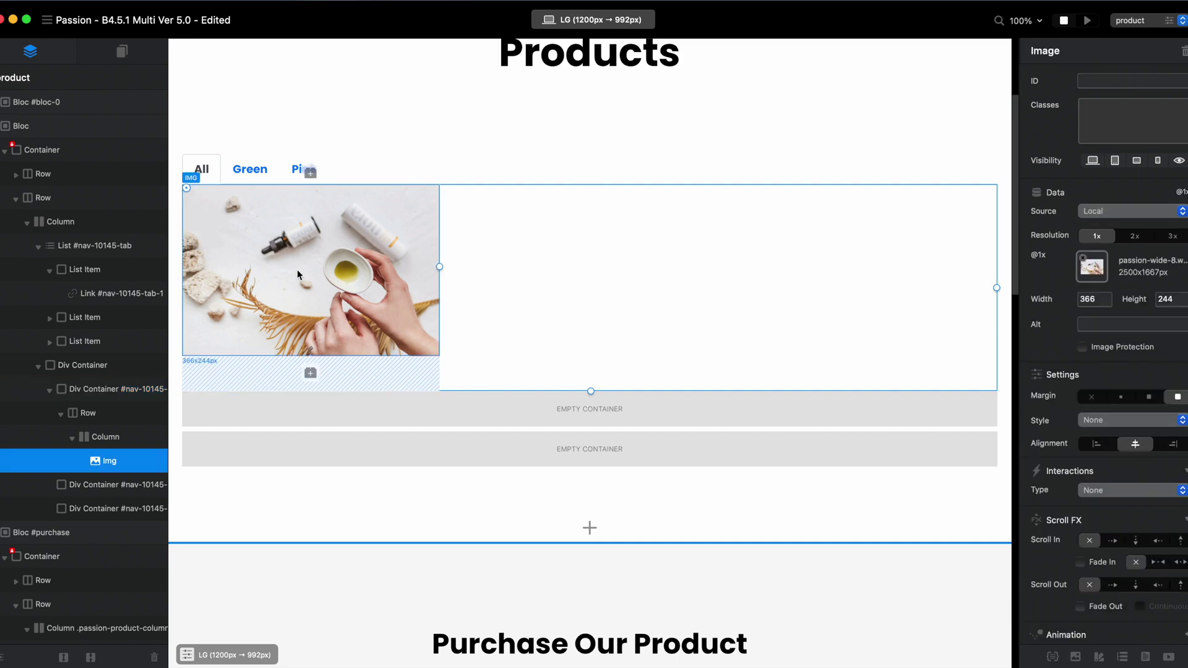
{"action": "left_click", "coordinate": [443, 244]}
- Duplicate the image column twice, setting the copies to passion-wide-5 and passion-wide-6
{"action": "key", "text": "super+d"}
{"action": "key", "text": "super+d"}
{"action": "key", "text": "super+d"}
{"action": "key", "text": "super+d"}
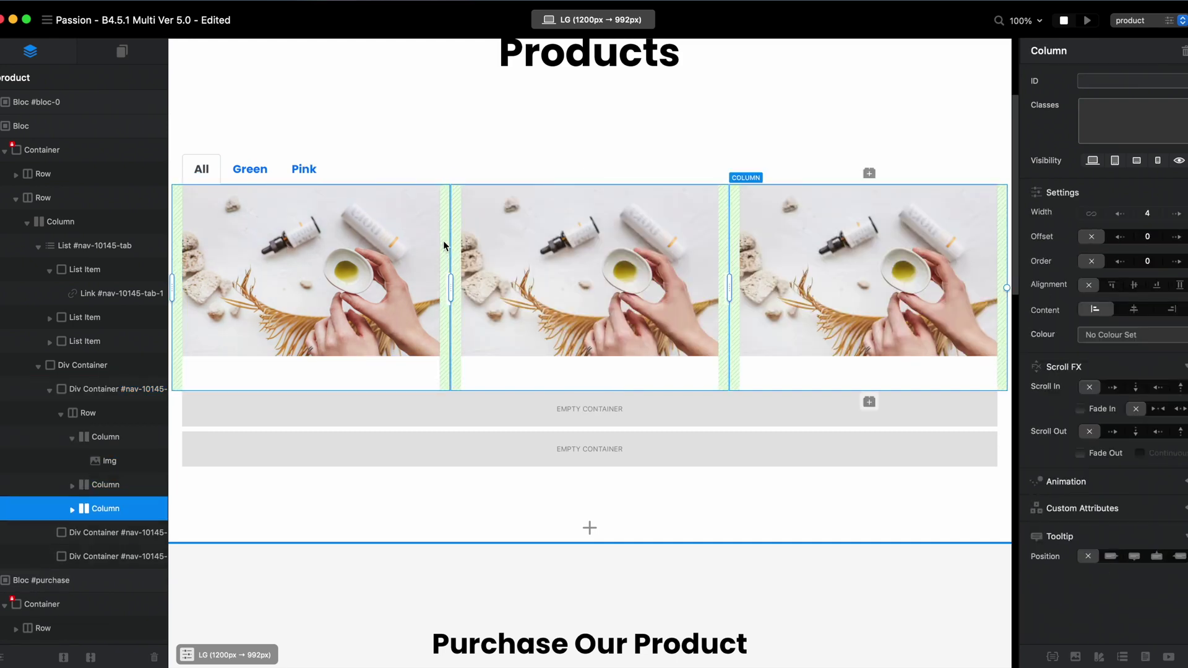
{"action": "key", "text": "super+d"}
{"action": "double_click", "coordinate": [522, 207]}
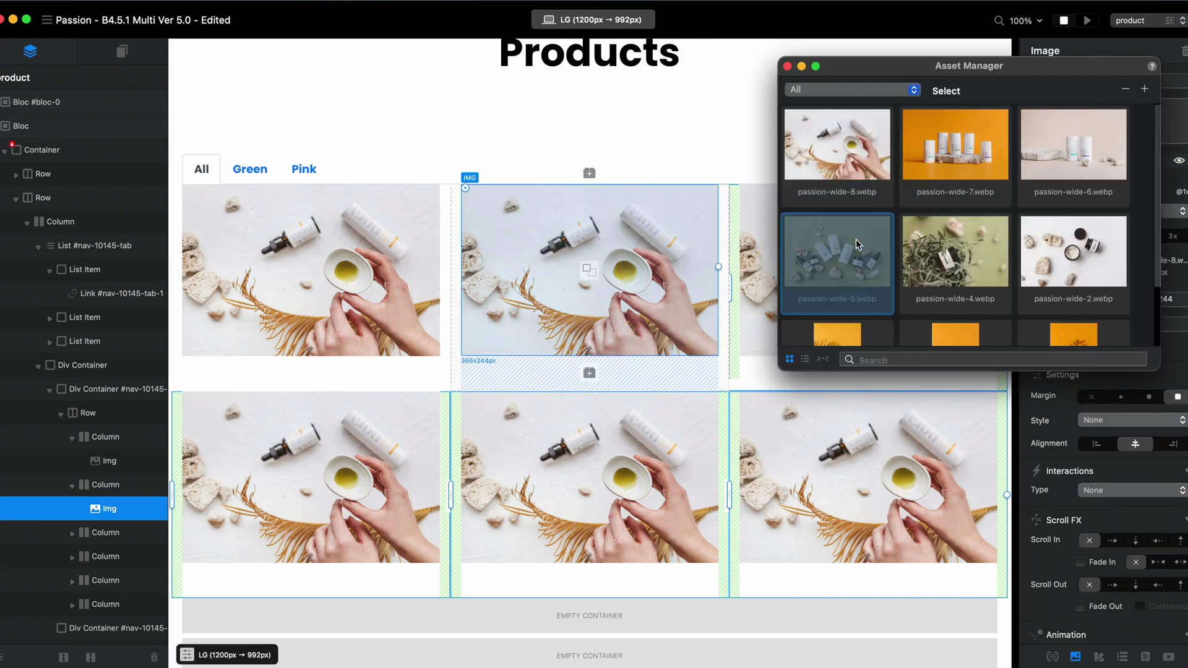
{"action": "left_click", "coordinate": [837, 253]}
{"action": "left_click", "coordinate": [754, 315]}
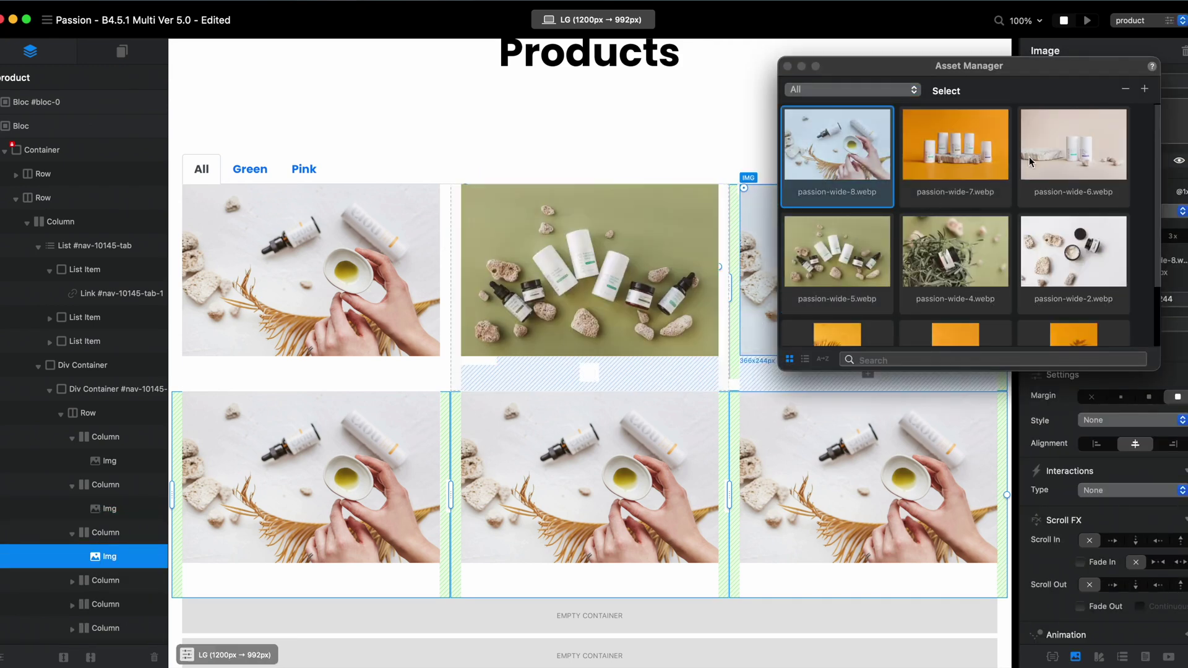
{"action": "left_click", "coordinate": [1077, 175]}
- Swap the second-row images to passion-wide-4 and passion-wide-2 and close the Asset Manager
{"action": "left_click", "coordinate": [379, 474]}
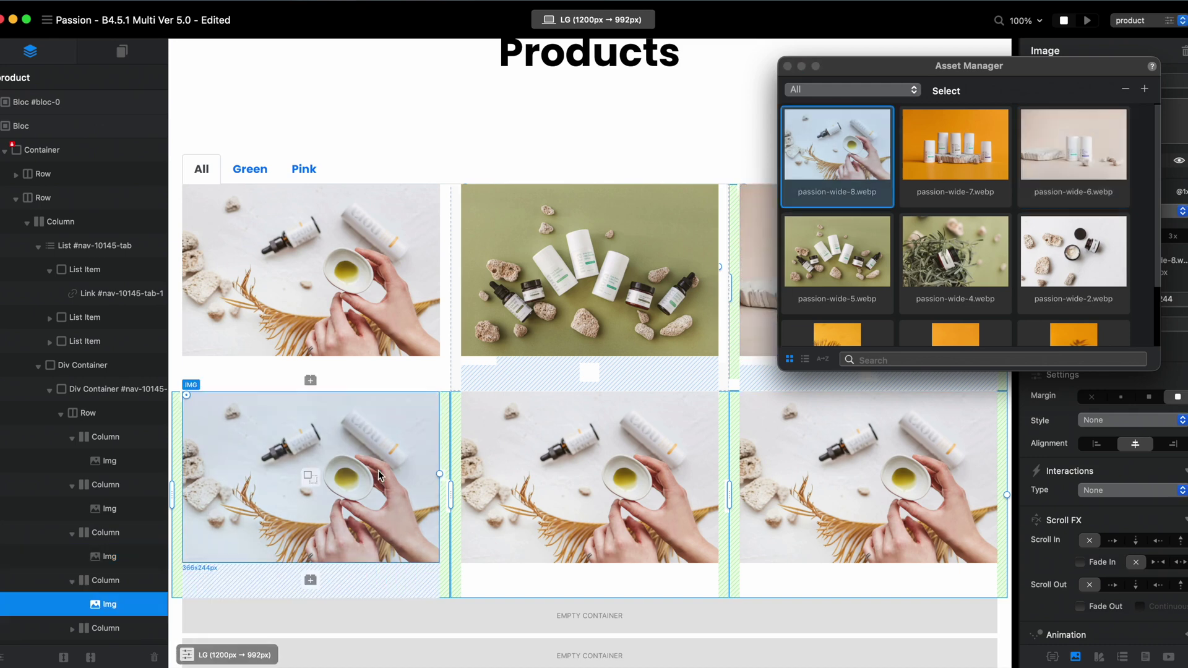
{"action": "left_click", "coordinate": [937, 253]}
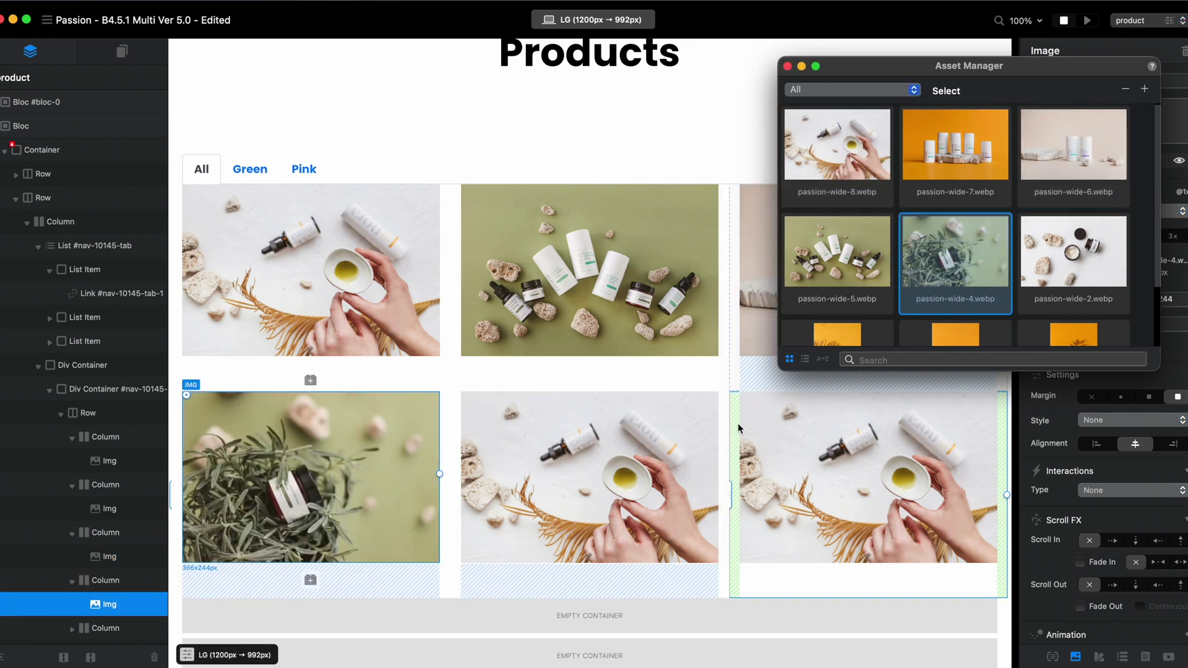
{"action": "left_click", "coordinate": [624, 463]}
{"action": "left_click", "coordinate": [1085, 260]}
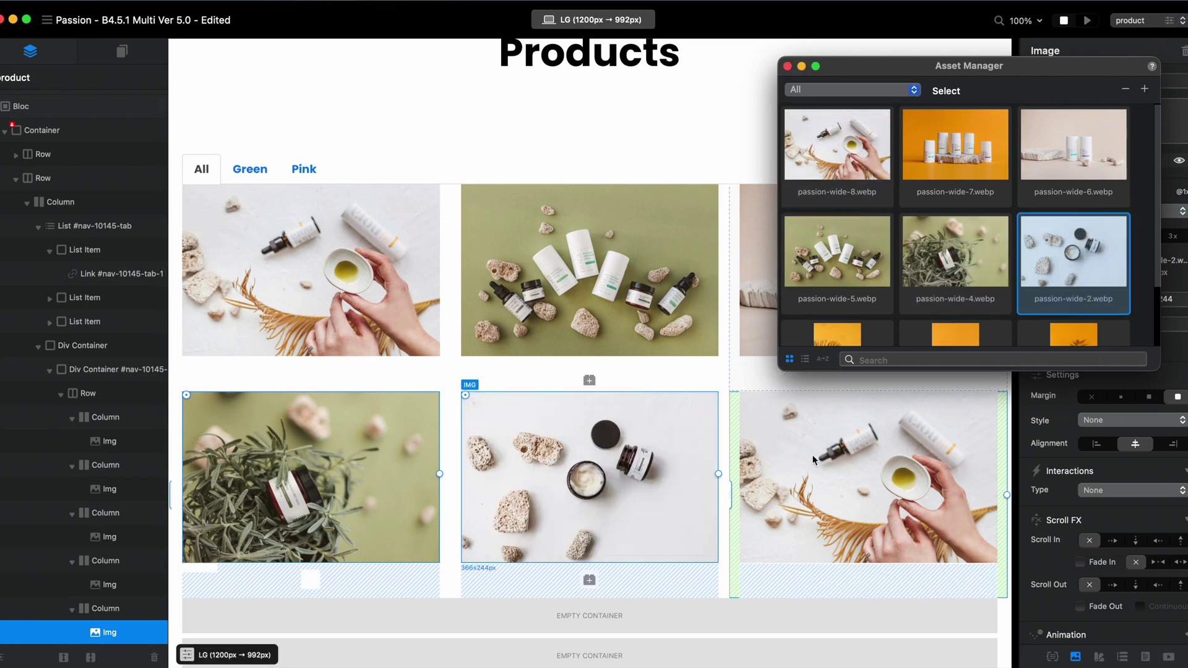
{"action": "left_click", "coordinate": [732, 447]}
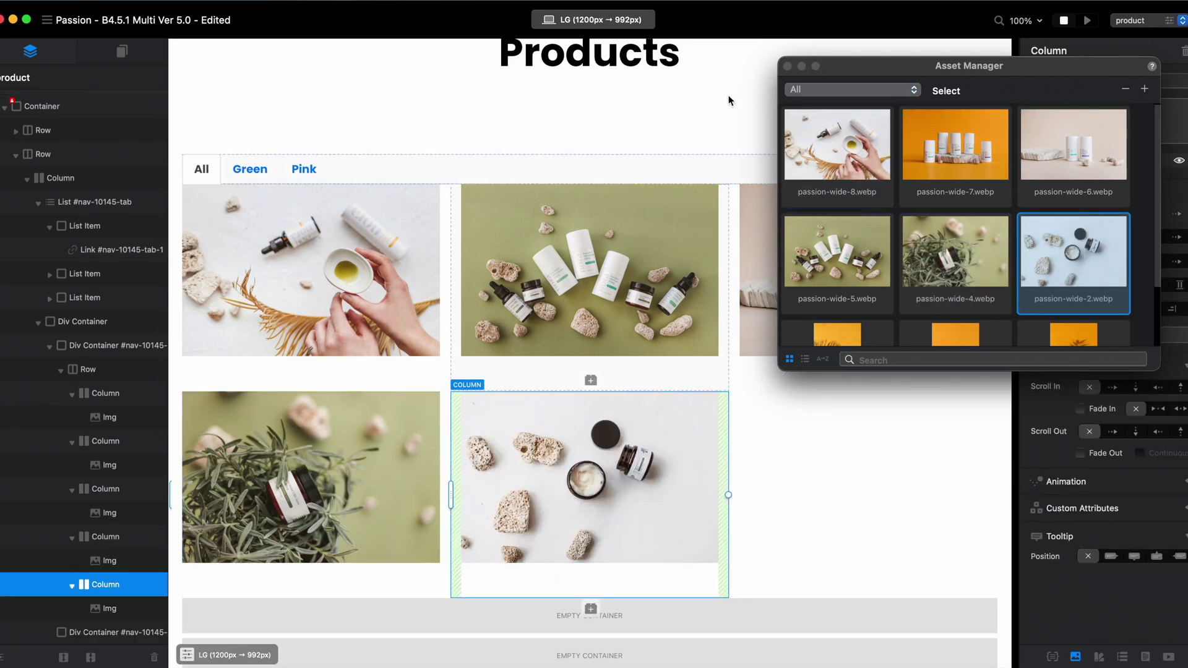
{"action": "left_click", "coordinate": [787, 67]}
{"action": "left_click", "coordinate": [789, 94]}
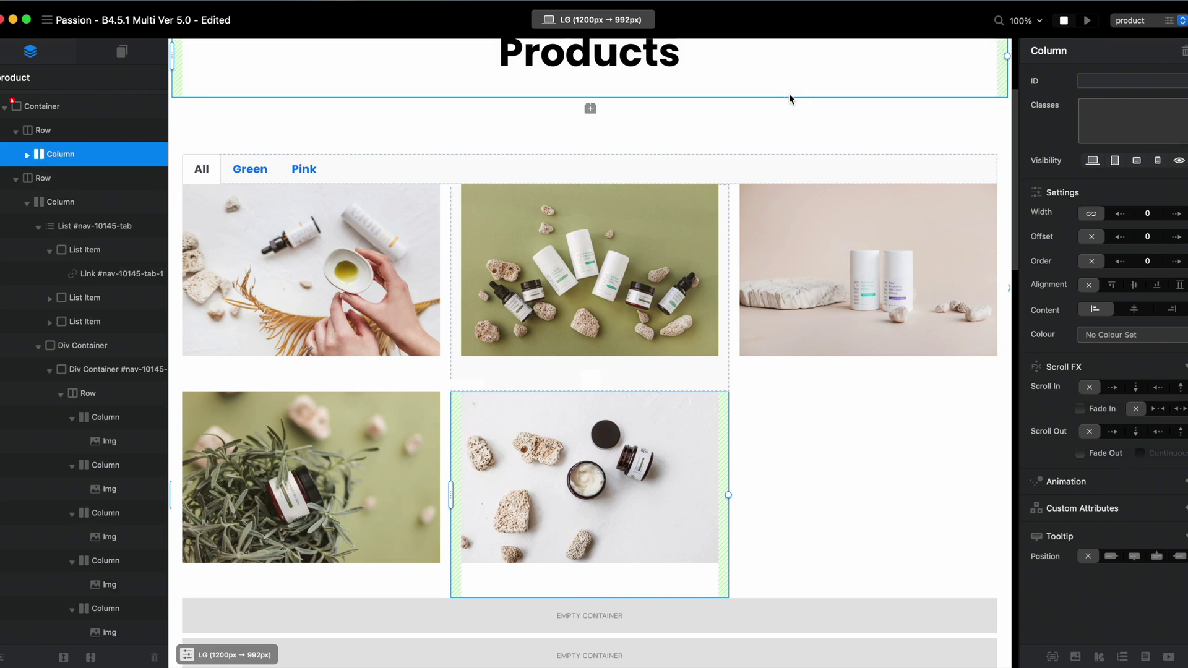
{"action": "left_click", "coordinate": [834, 77]}
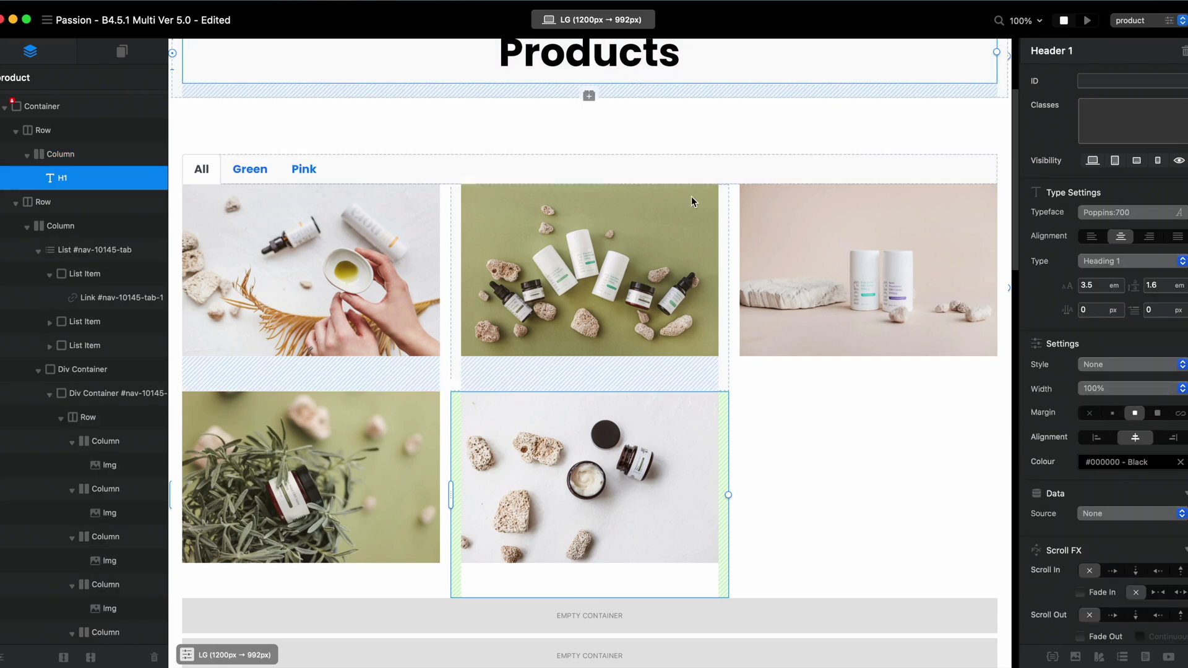
- Preview the page in Safari, try the Green and All tabs, then return to Blocs
{"action": "left_click", "coordinate": [1063, 22]}
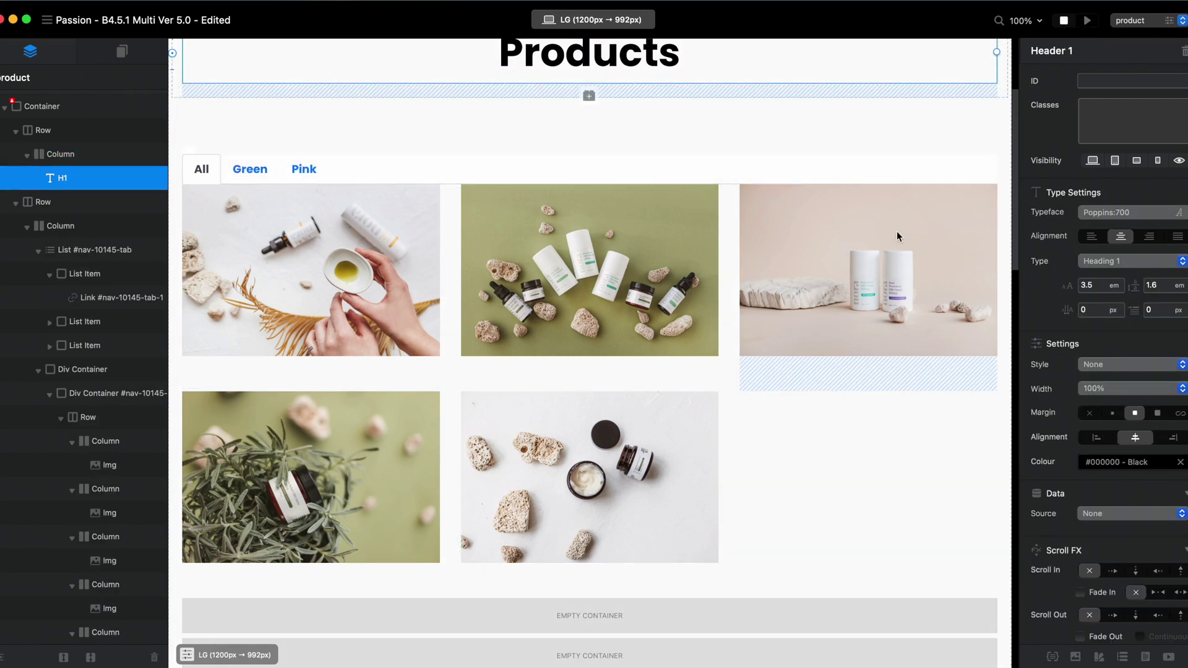
{"action": "scroll", "coordinate": [503, 280], "scroll_direction": "down", "scroll_amount": 5}
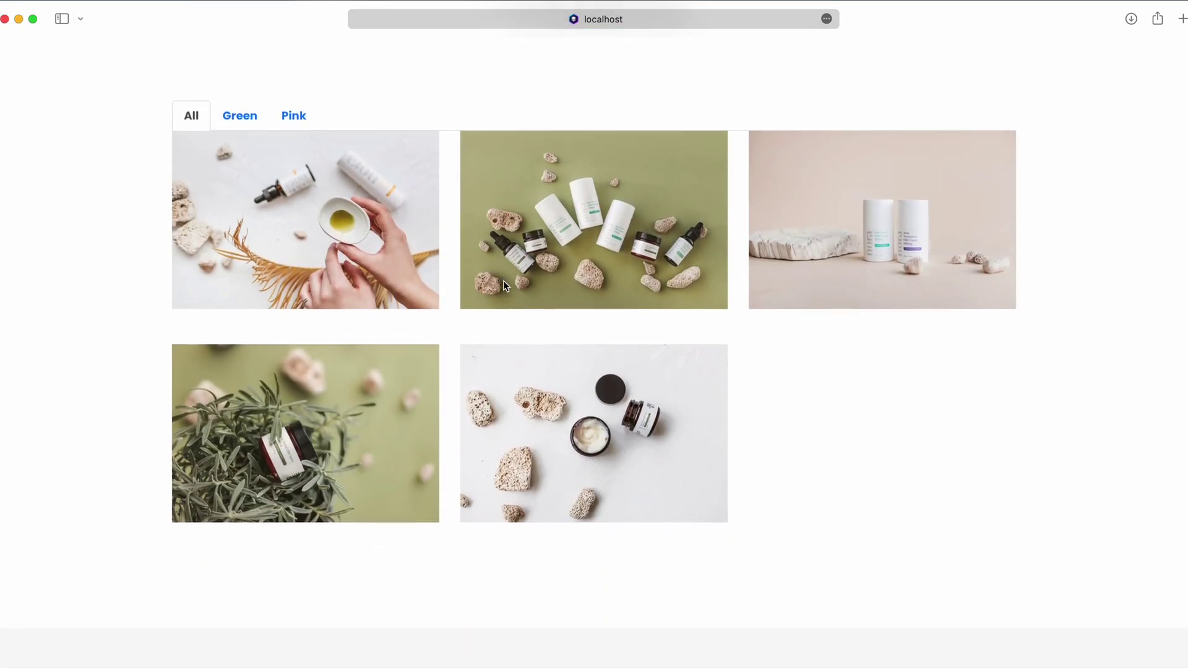
{"action": "left_click", "coordinate": [248, 107]}
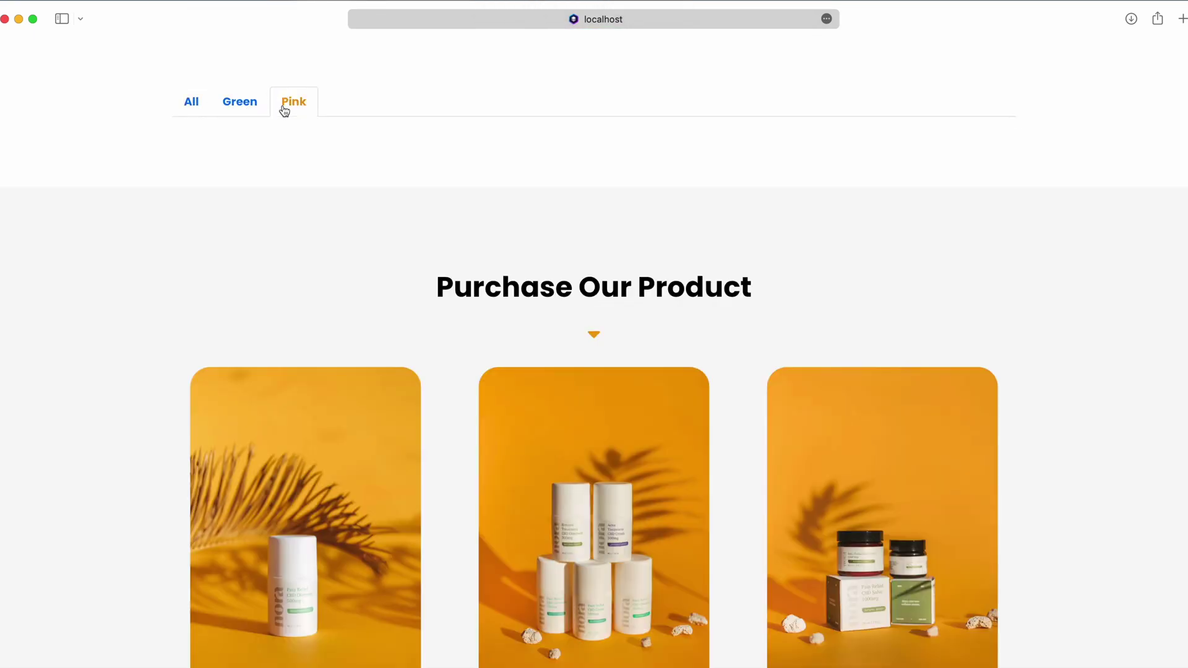
{"action": "left_click", "coordinate": [191, 104]}
{"action": "key", "text": "super+Tab"}
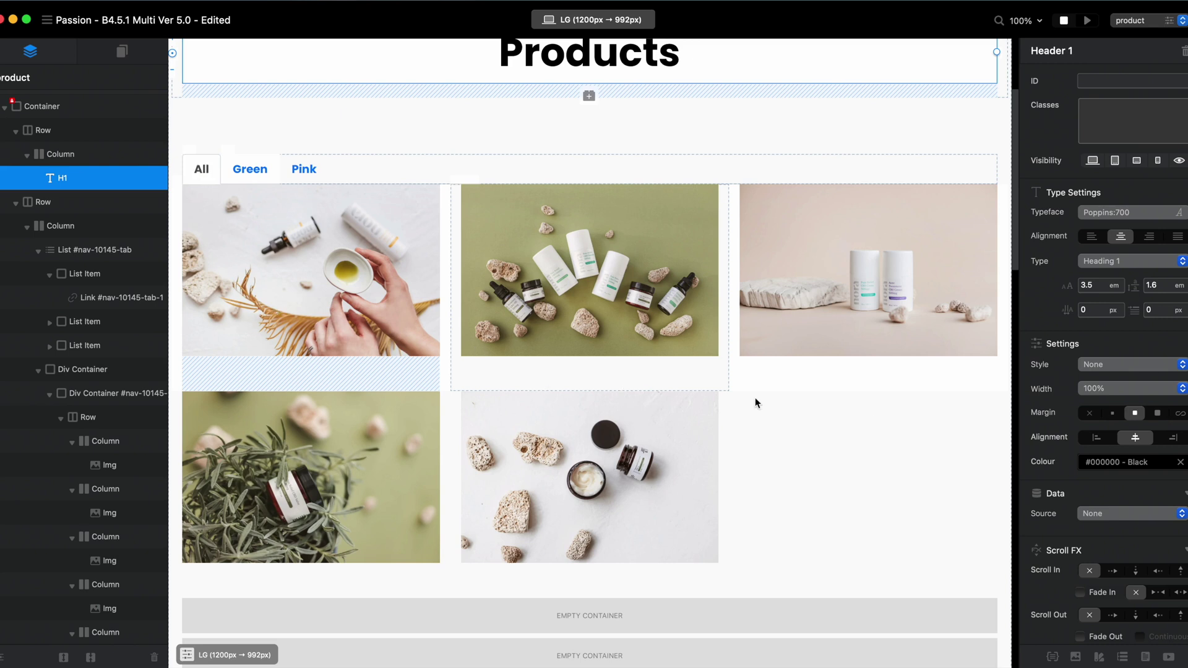
- Duplicate the image row into the Green tab and delete the hand-and-oil, pink-bottles and white-jar columns
{"action": "left_click", "coordinate": [868, 419]}
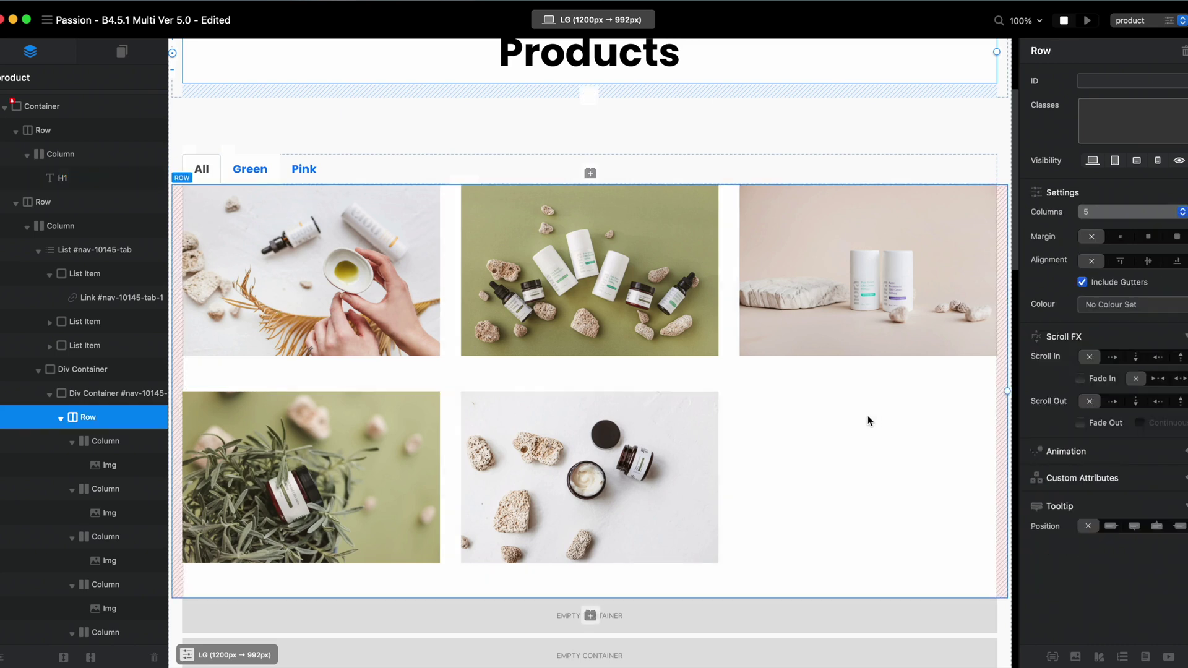
{"action": "left_click", "coordinate": [62, 418]}
{"action": "key", "text": "super+d"}
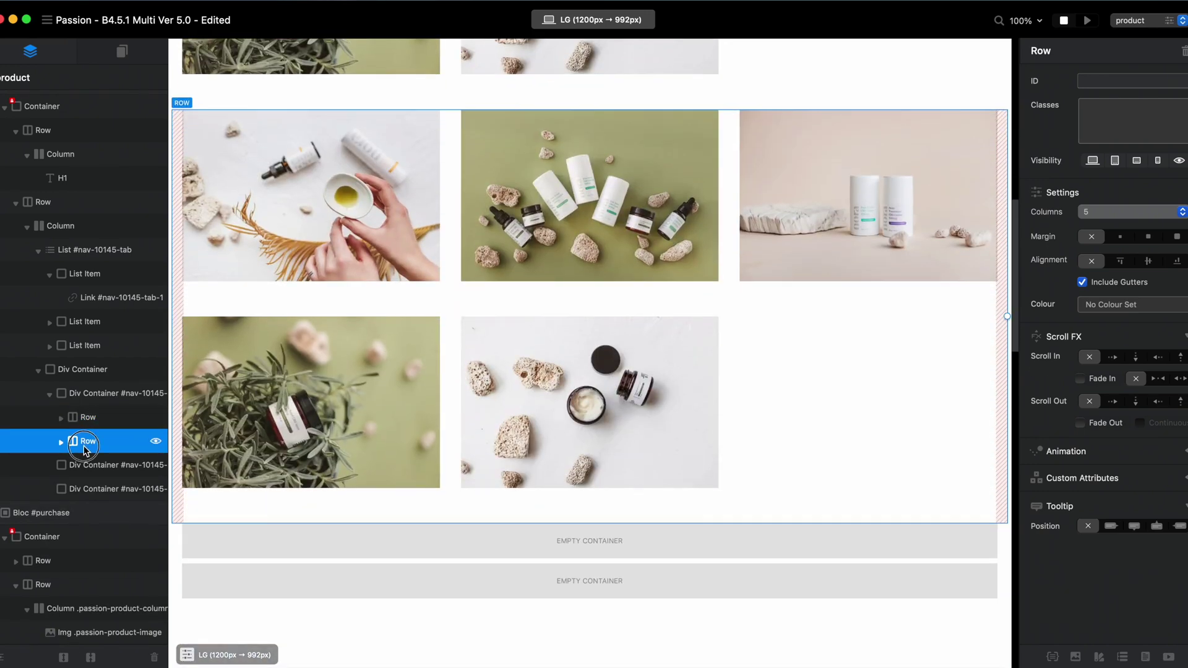
{"action": "left_click_drag", "start_coordinate": [85, 454], "coordinate": [80, 511]}
{"action": "scroll", "coordinate": [422, 356], "scroll_direction": "down", "scroll_amount": 5}
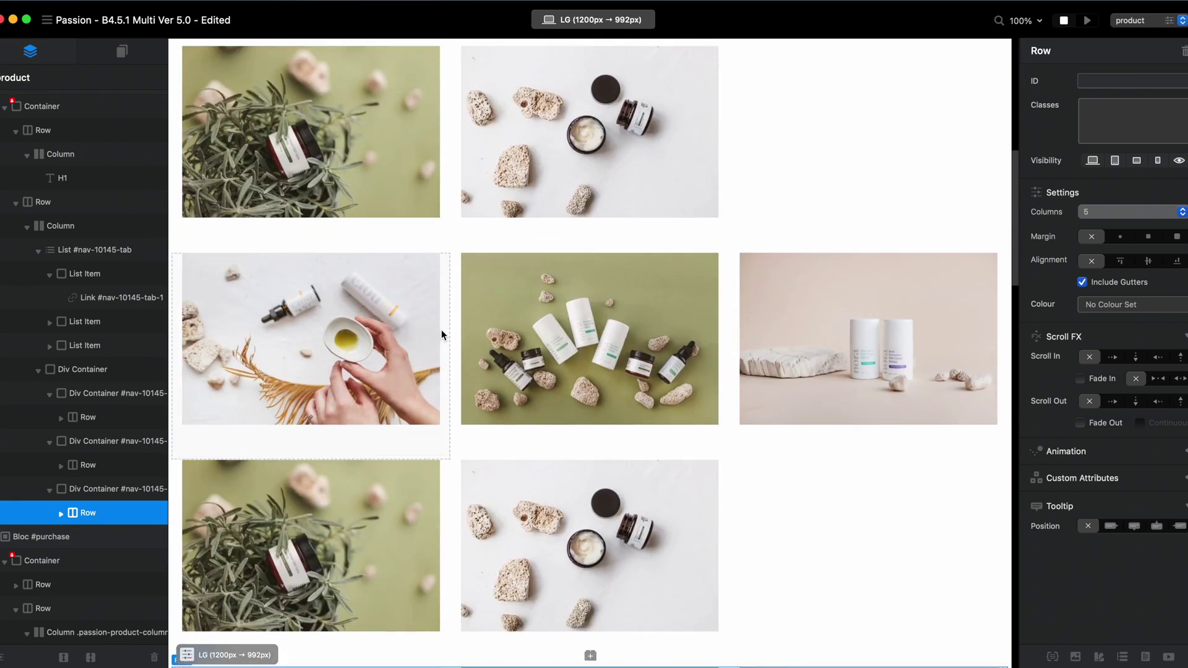
{"action": "left_click", "coordinate": [441, 329]}
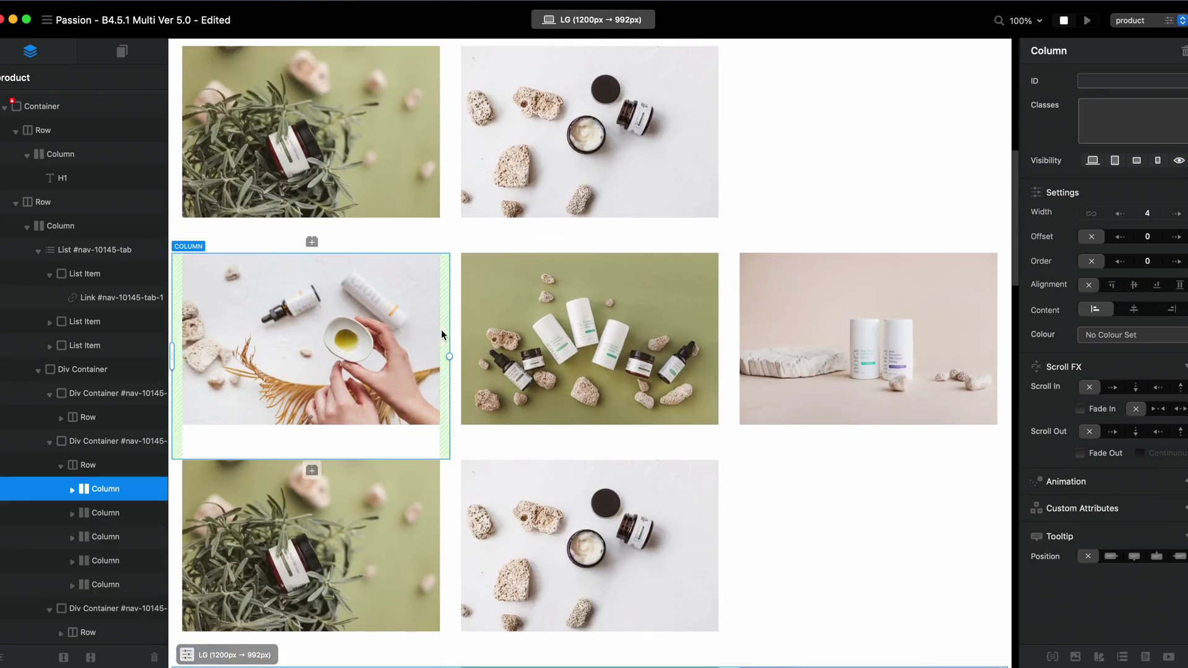
{"action": "key", "text": "Delete"}
{"action": "left_click", "coordinate": [457, 328]}
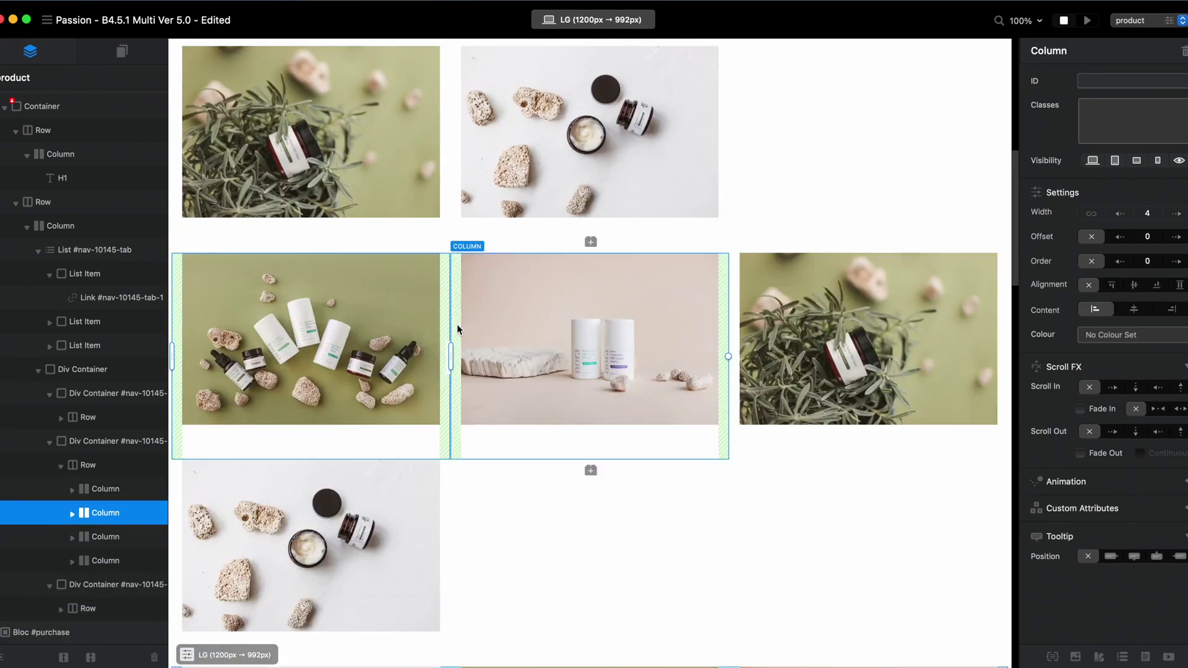
{"action": "key", "text": "Delete"}
{"action": "left_click", "coordinate": [734, 319]}
{"action": "key", "text": "Delete"}
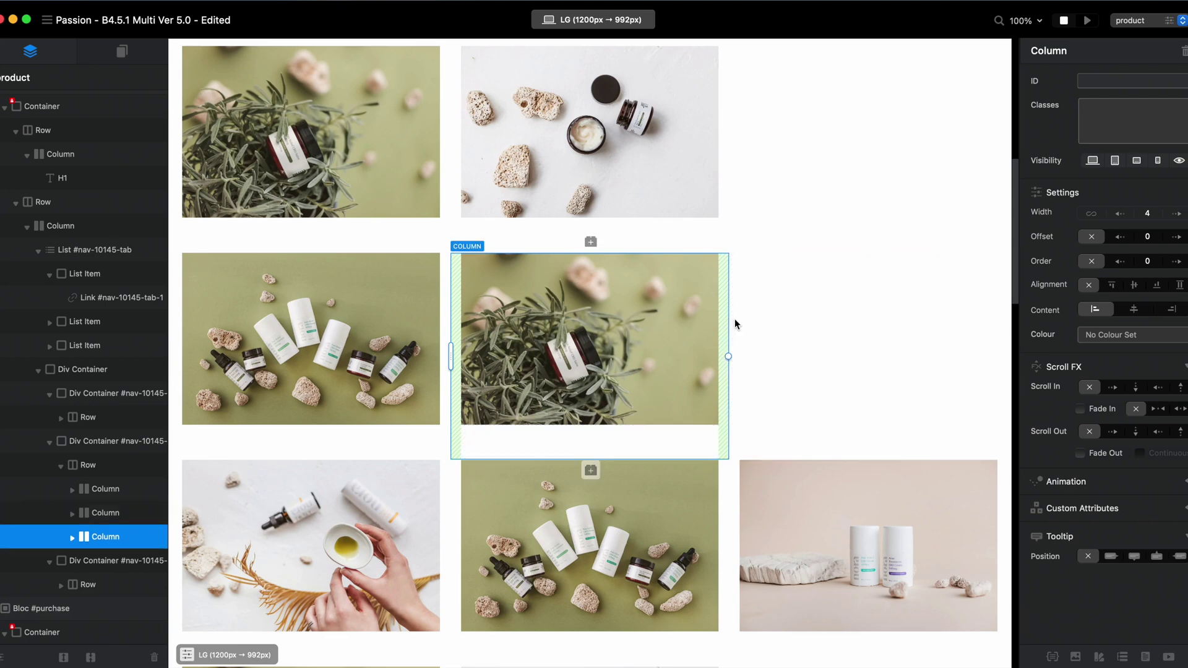
- In the Pink tab's grid, delete the green-products and leafy plant columns, leaving three photos
{"action": "left_click", "coordinate": [99, 537]}
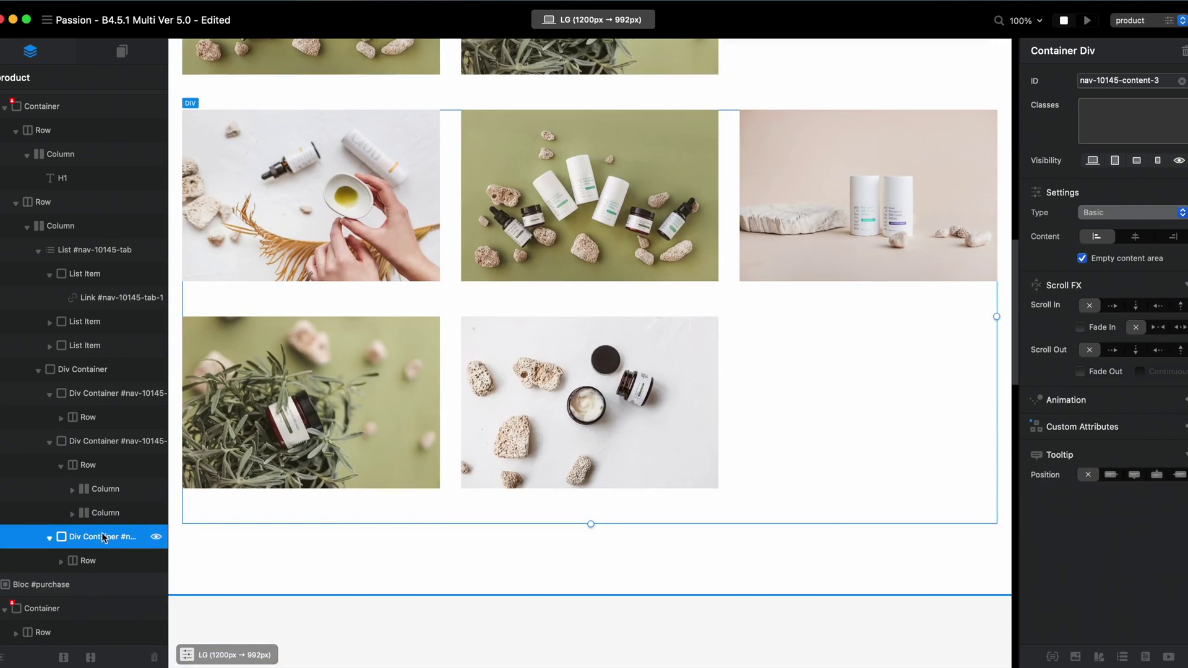
{"action": "left_click", "coordinate": [452, 188]}
{"action": "key", "text": "Delete"}
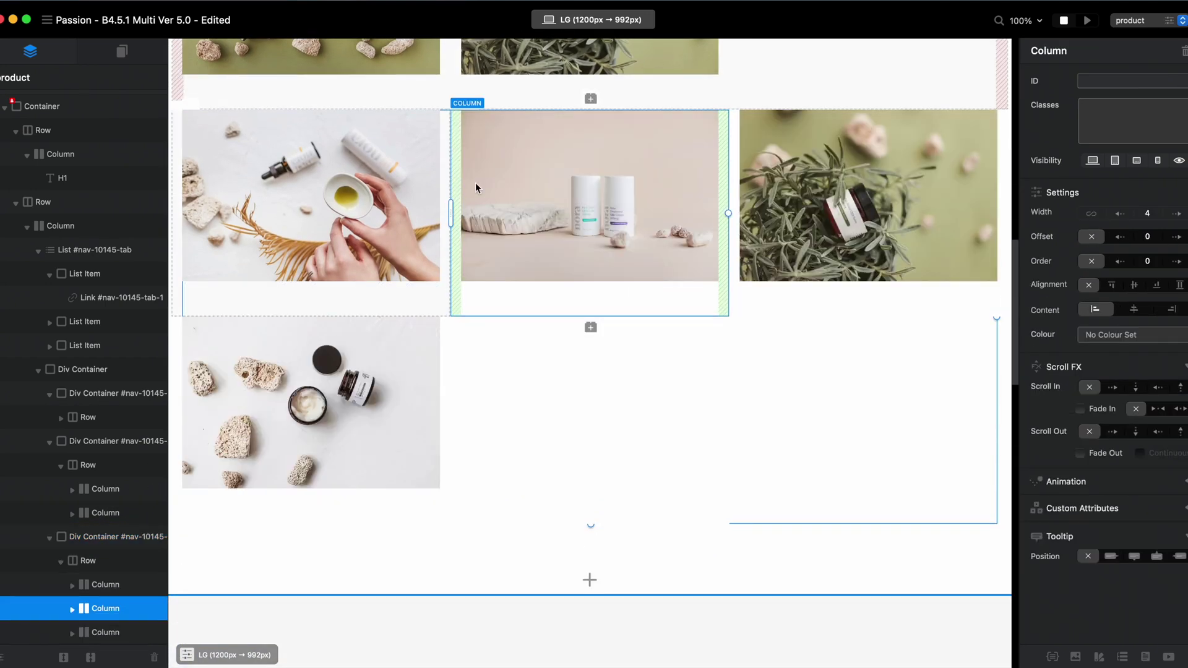
{"action": "left_click", "coordinate": [735, 181]}
{"action": "key", "text": "Delete"}
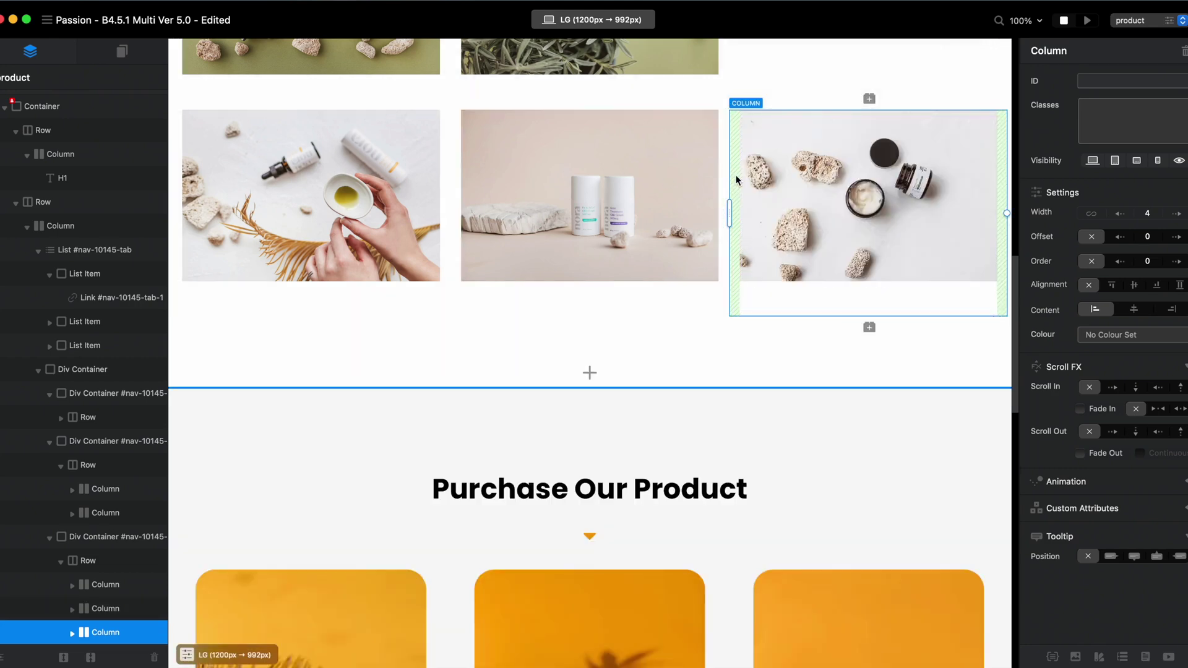
{"action": "scroll", "coordinate": [737, 179], "scroll_direction": "up", "scroll_amount": 5}
{"action": "scroll", "coordinate": [737, 180], "scroll_direction": "up", "scroll_amount": 10}
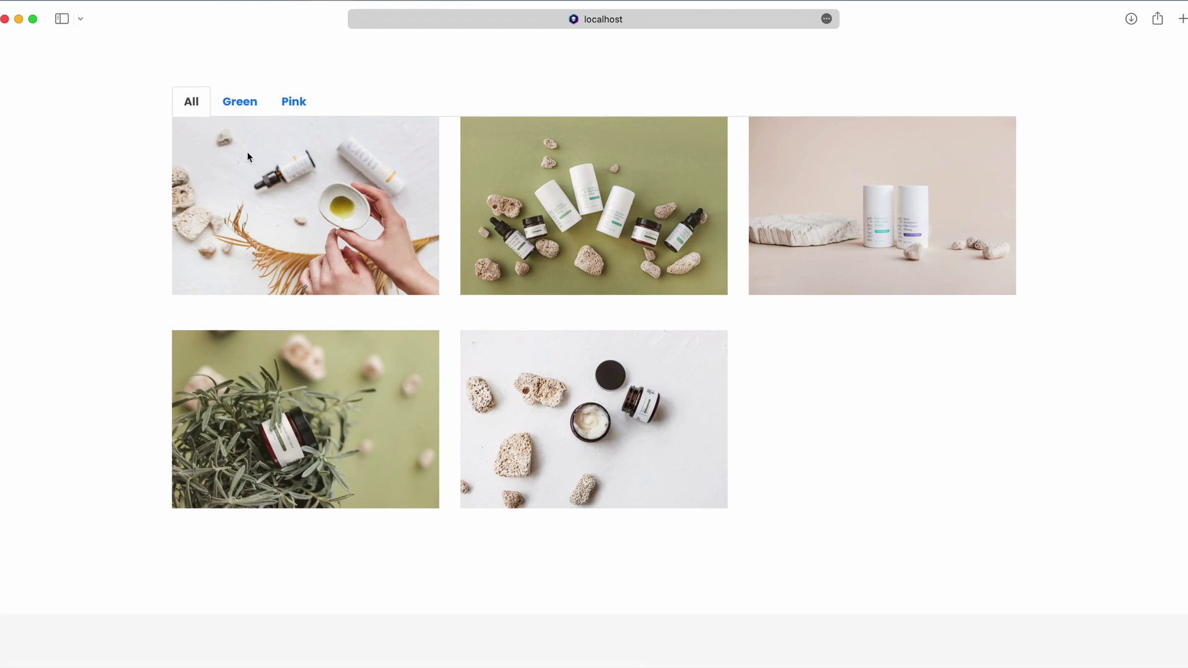
- Test the Green, Pink and All filters in Safari, then select the tab list back in Blocs
{"action": "left_click", "coordinate": [239, 102]}
{"action": "left_click", "coordinate": [290, 106]}
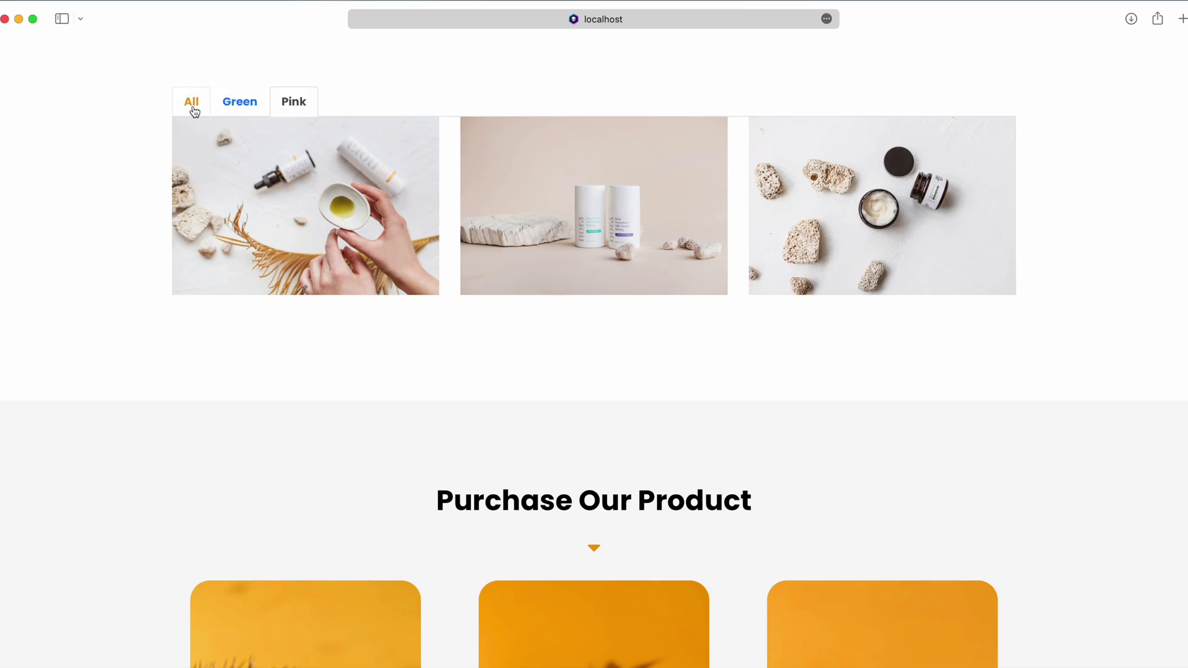
{"action": "left_click", "coordinate": [193, 110]}
{"action": "scroll", "coordinate": [380, 108], "scroll_direction": "up", "scroll_amount": 2}
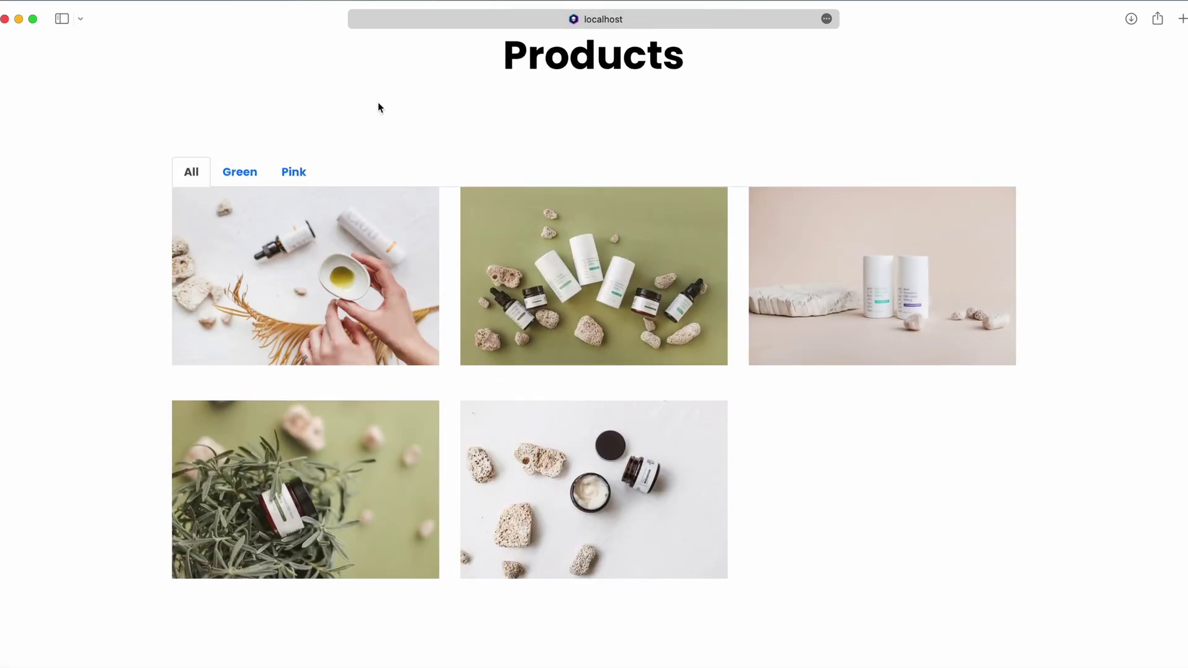
{"action": "scroll", "coordinate": [380, 108], "scroll_direction": "up", "scroll_amount": 2}
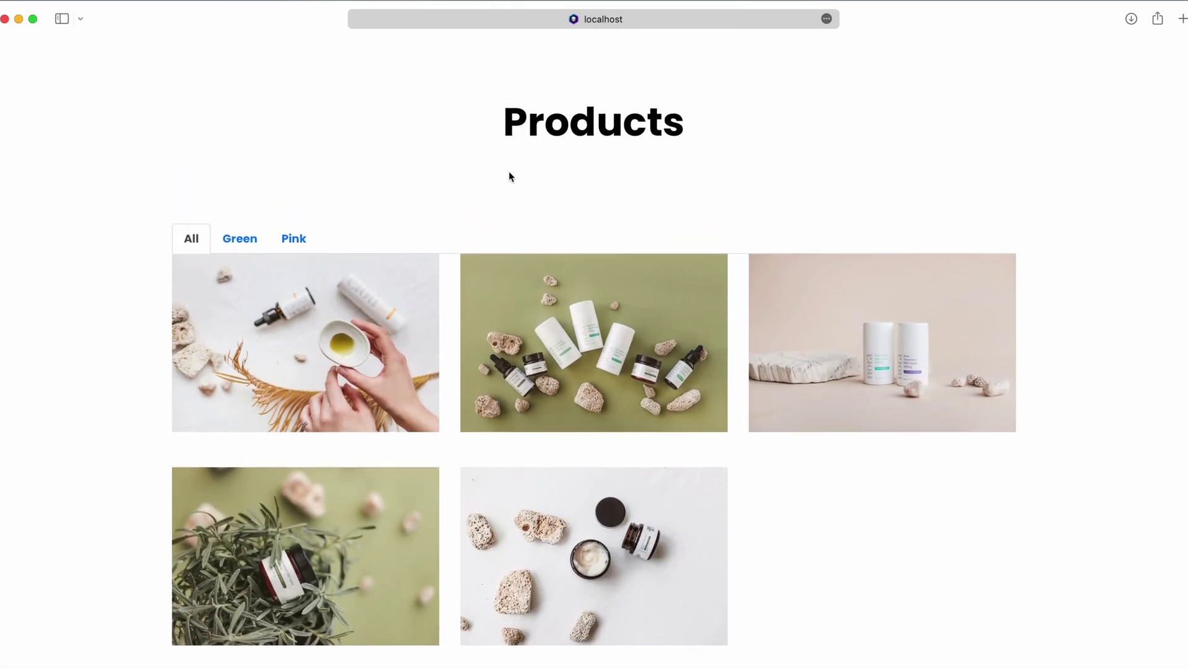
{"action": "key", "text": "super+Tab"}
{"action": "left_click", "coordinate": [374, 344]}
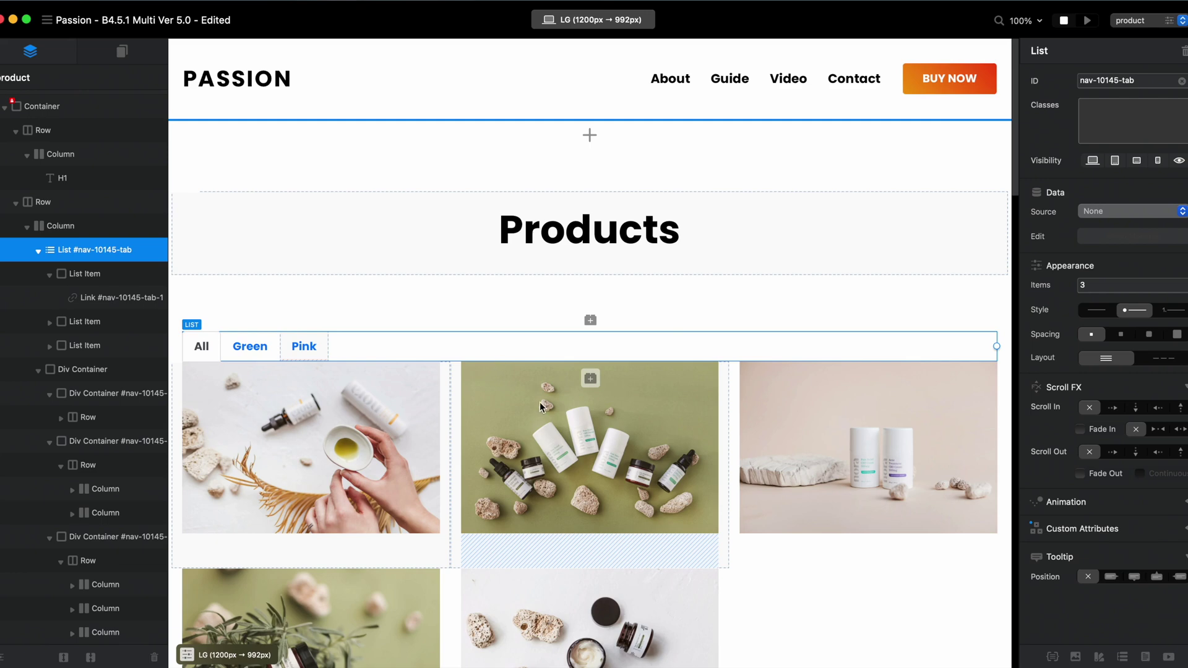
- In Safari, open the Web Inspector on the preview and check the Advanced settings
{"action": "key", "text": "super+Tab"}
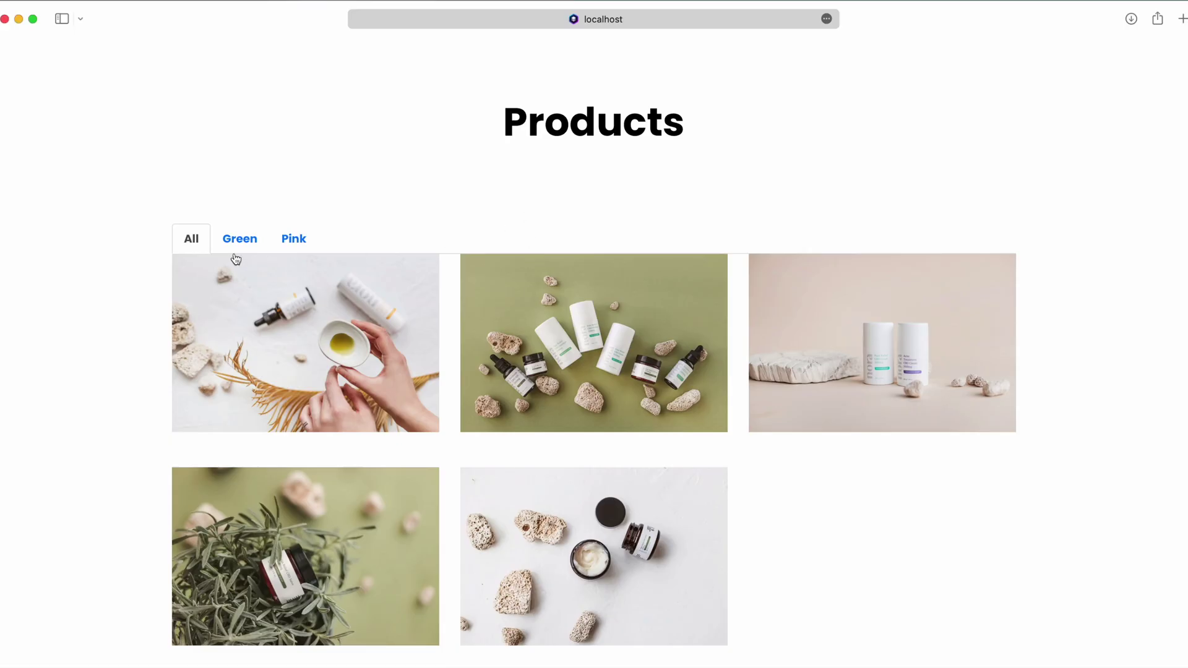
{"action": "right_click", "coordinate": [401, 158]}
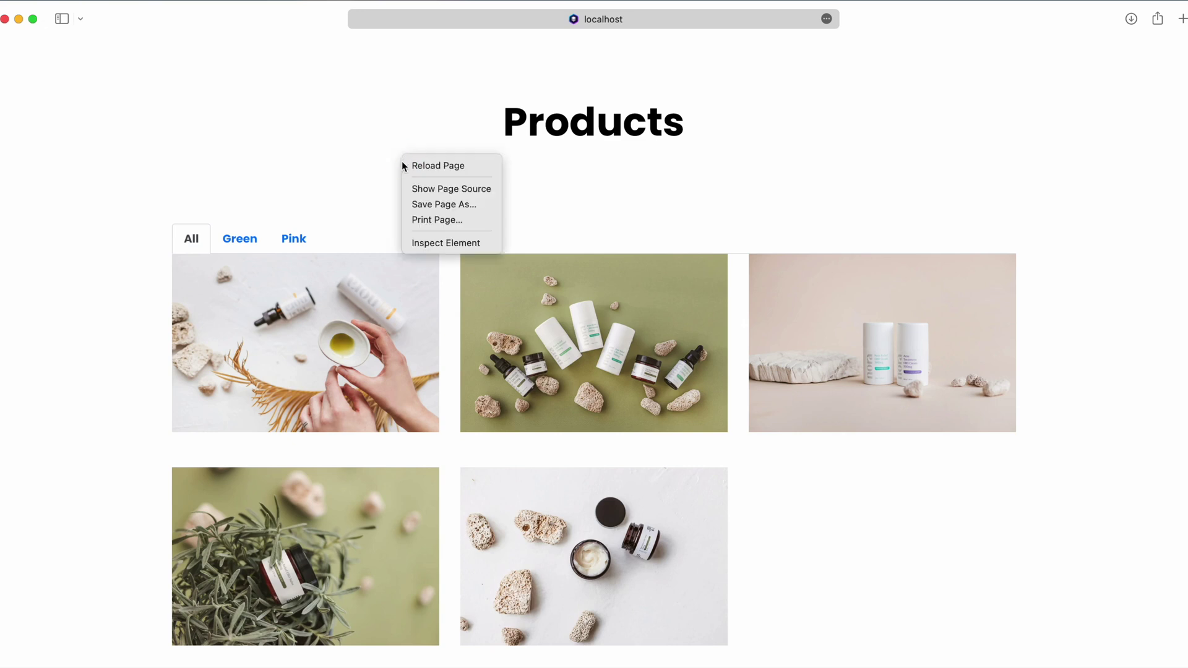
{"action": "left_click", "coordinate": [441, 242]}
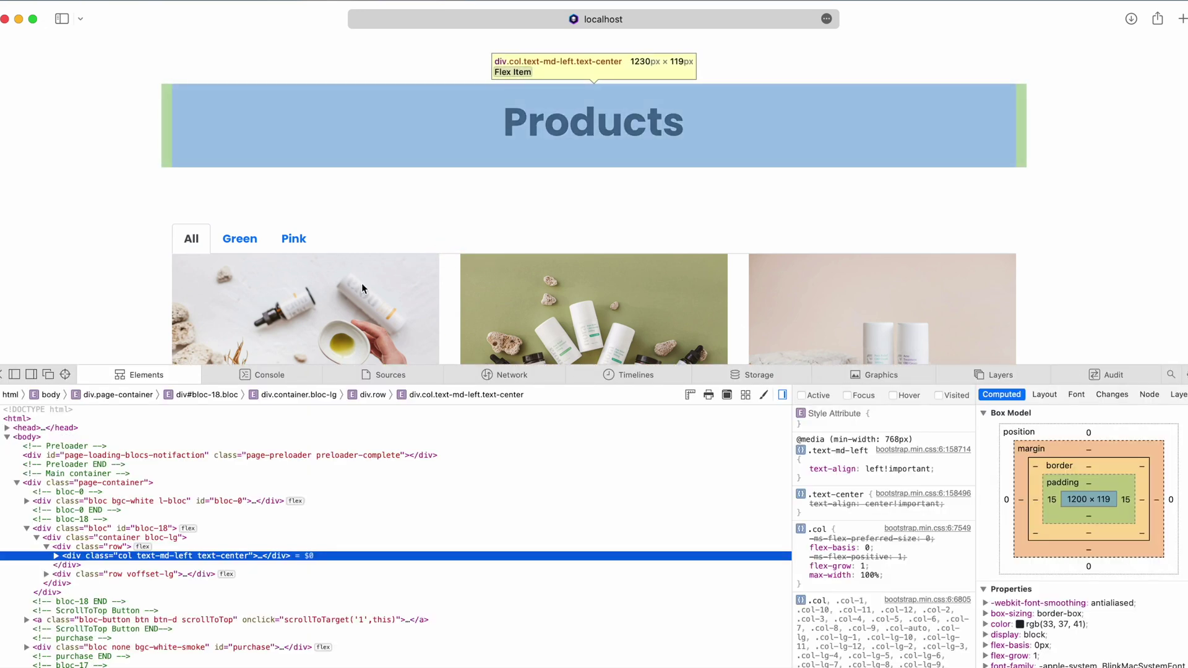
{"action": "right_click", "coordinate": [364, 179]}
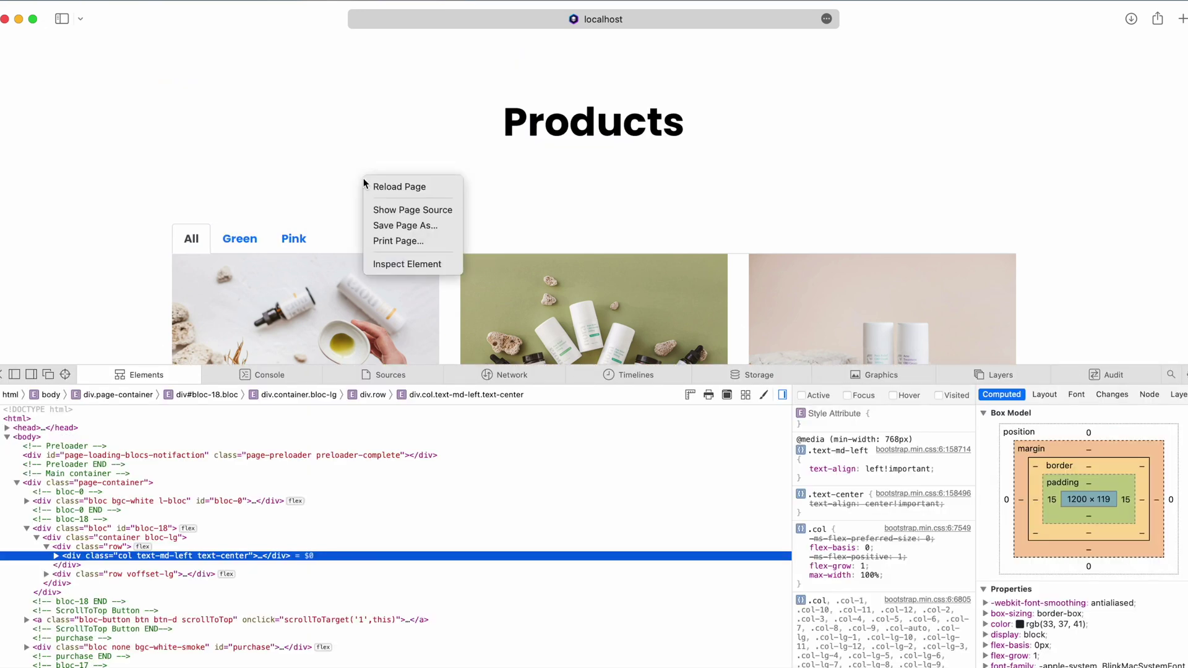
{"action": "left_click", "coordinate": [392, 266]}
{"action": "right_click", "coordinate": [354, 135]}
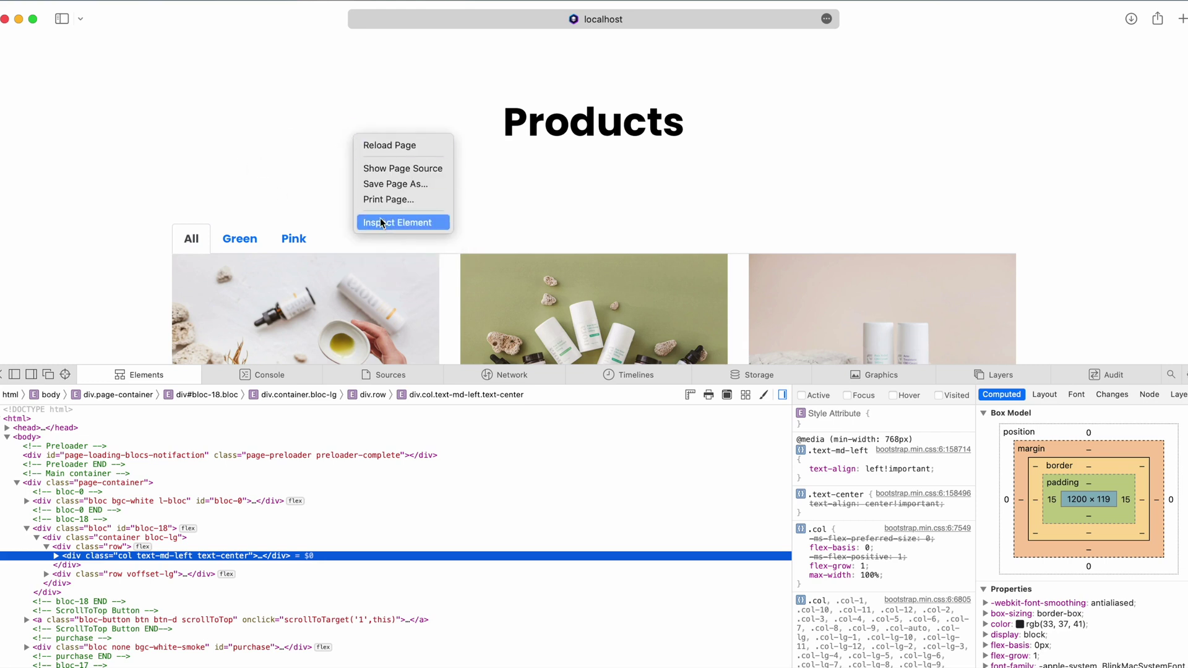
{"action": "left_click", "coordinate": [198, 132]}
{"action": "left_click", "coordinate": [37, 1]}
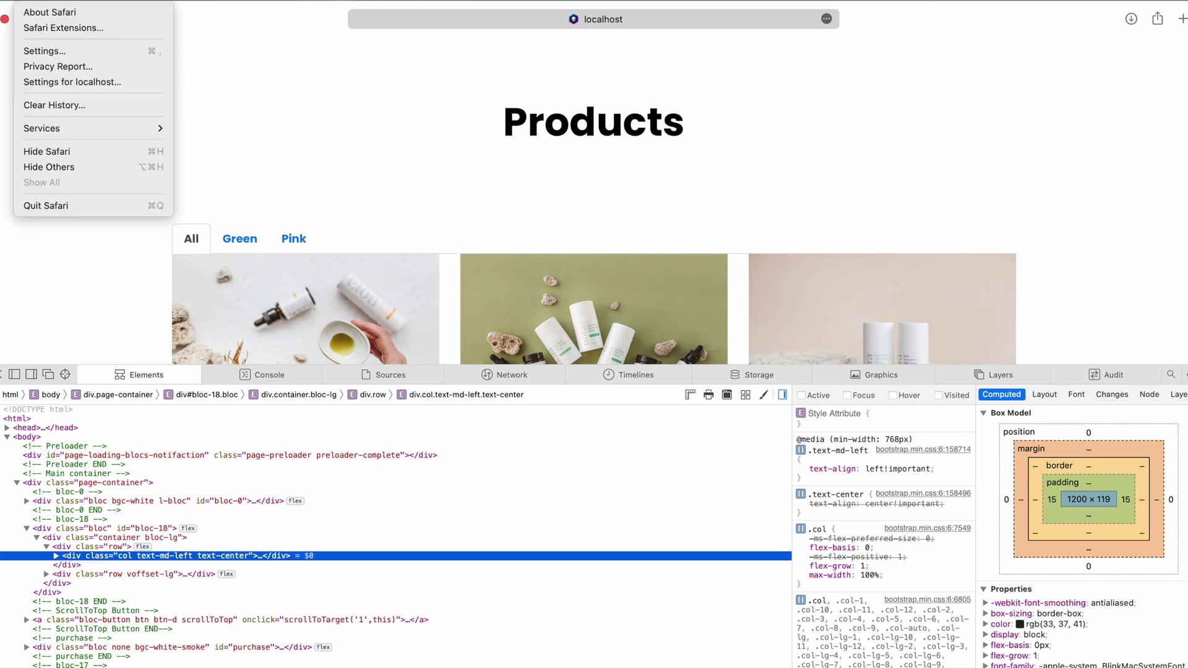
{"action": "left_click", "coordinate": [53, 52]}
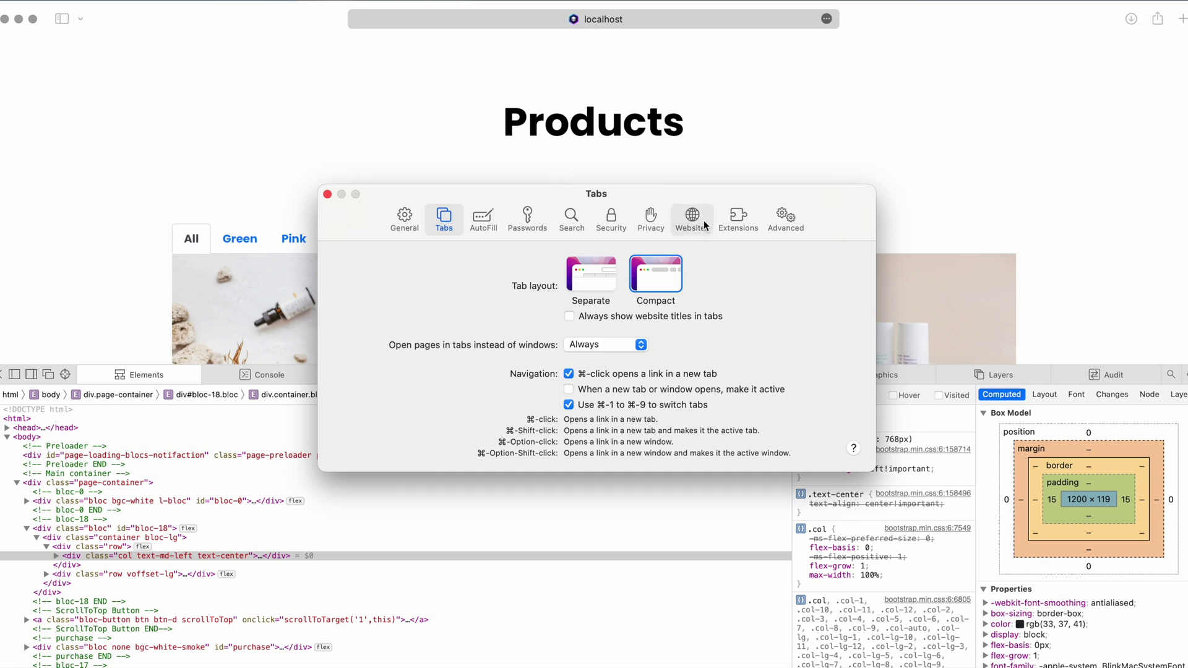
{"action": "left_click", "coordinate": [786, 215]}
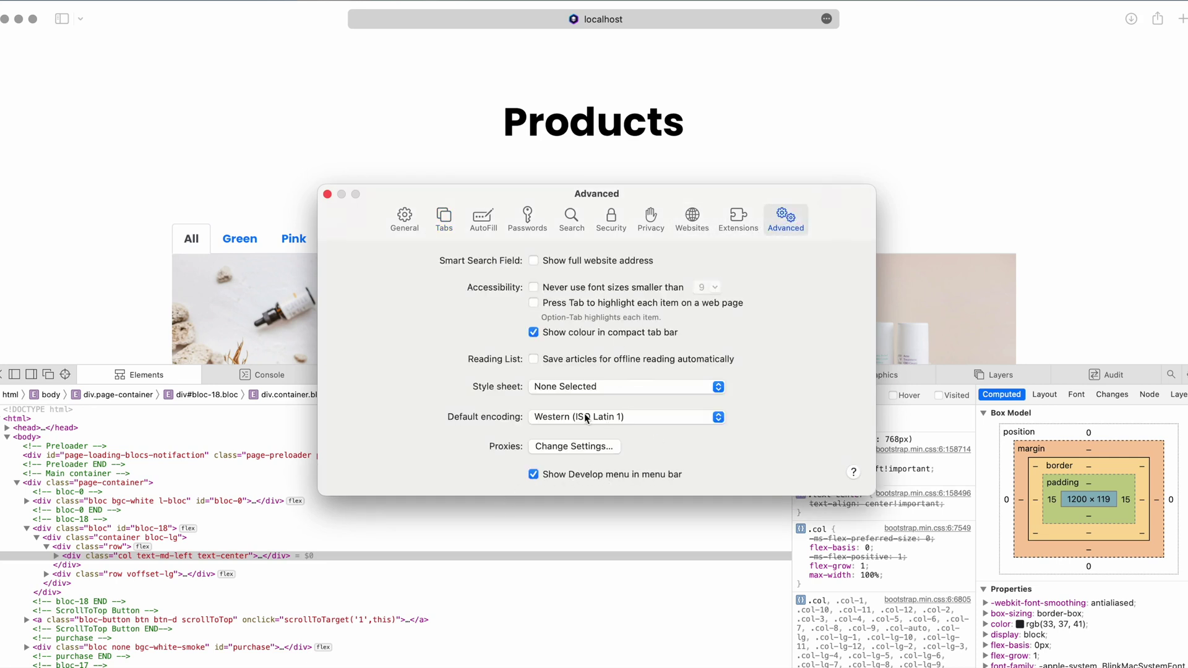
{"action": "left_click", "coordinate": [328, 195]}
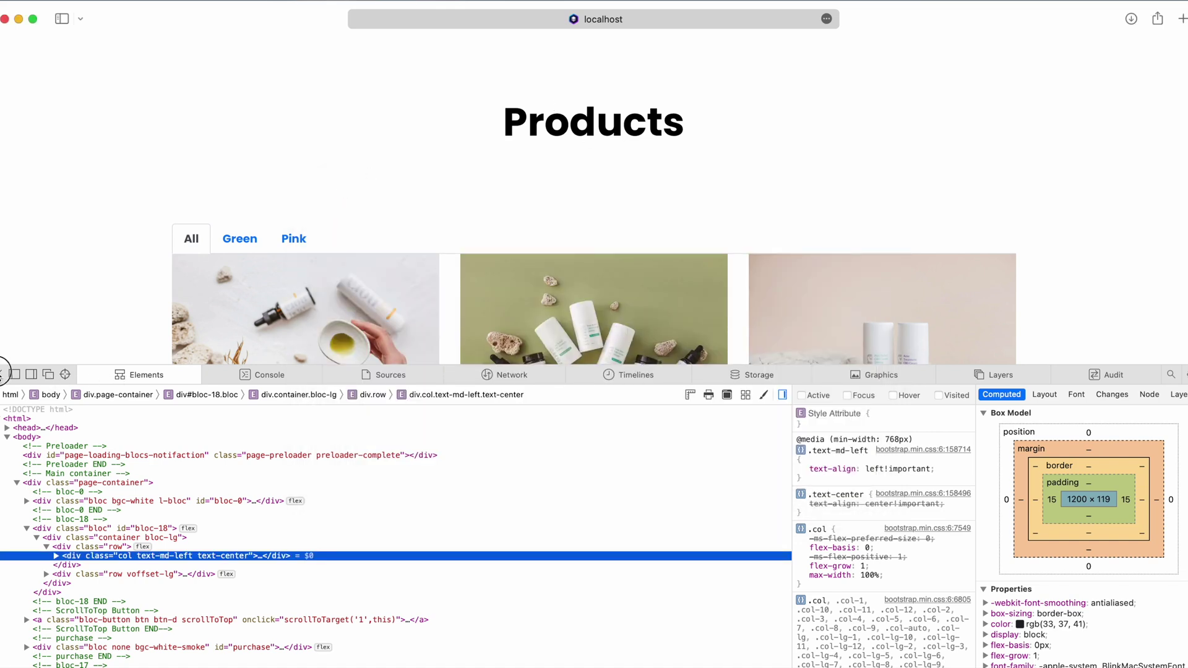
{"action": "left_click", "coordinate": [3, 374]}
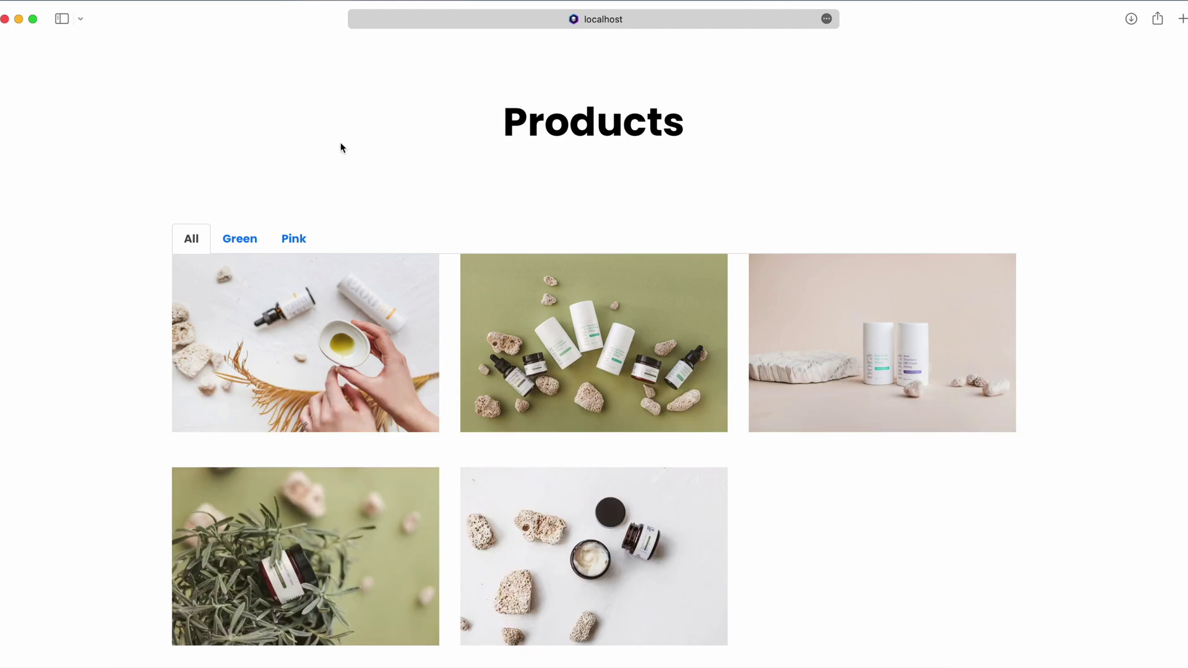
{"action": "left_click", "coordinate": [221, 145]}
- Reopen the Web Inspector, pick the All tab, and select the ul.nav-tabs list and its .nav-tabs rule
{"action": "right_click", "coordinate": [286, 162]}
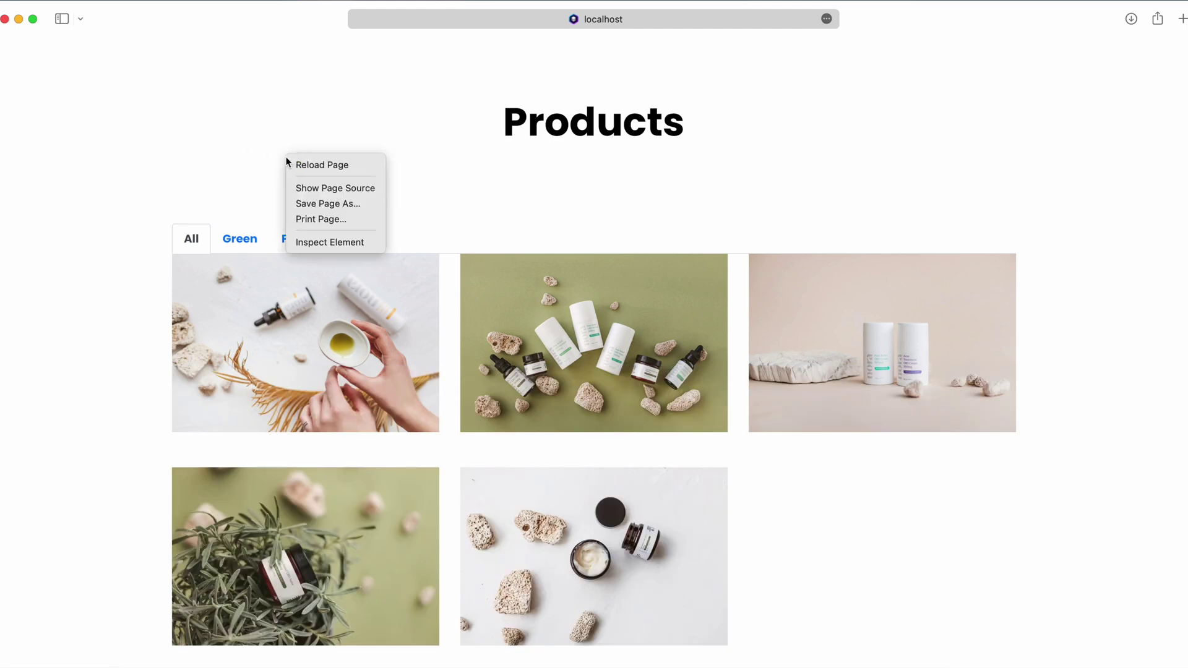
{"action": "left_click", "coordinate": [323, 240]}
{"action": "left_click", "coordinate": [65, 374]}
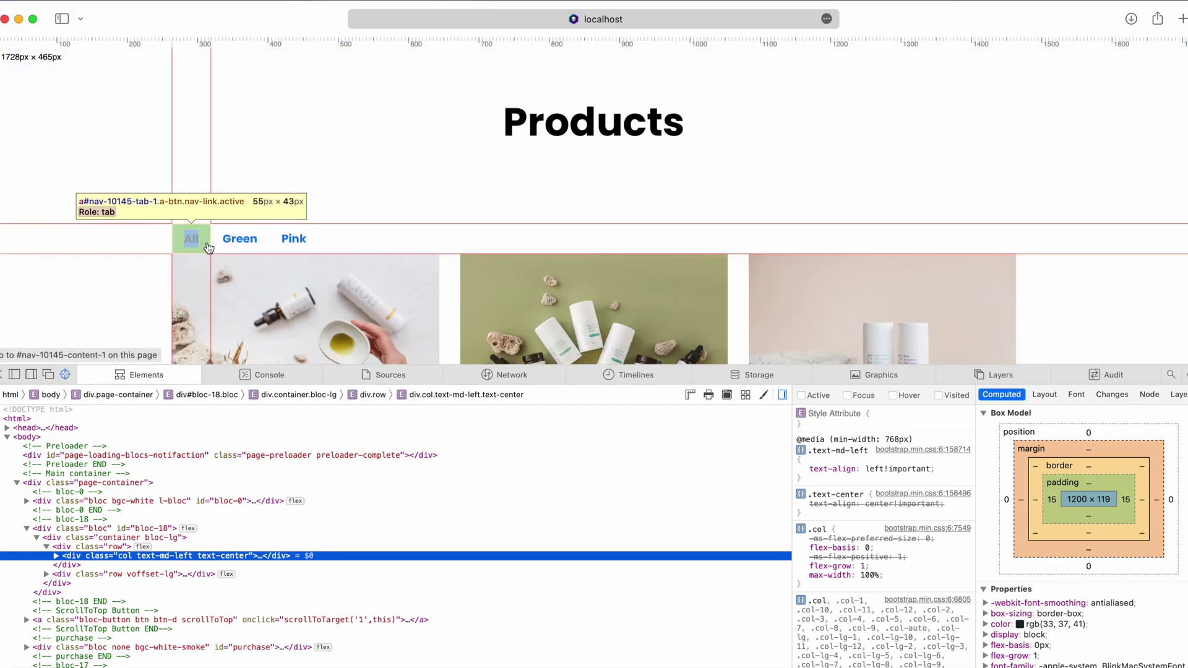
{"action": "left_click", "coordinate": [204, 245]}
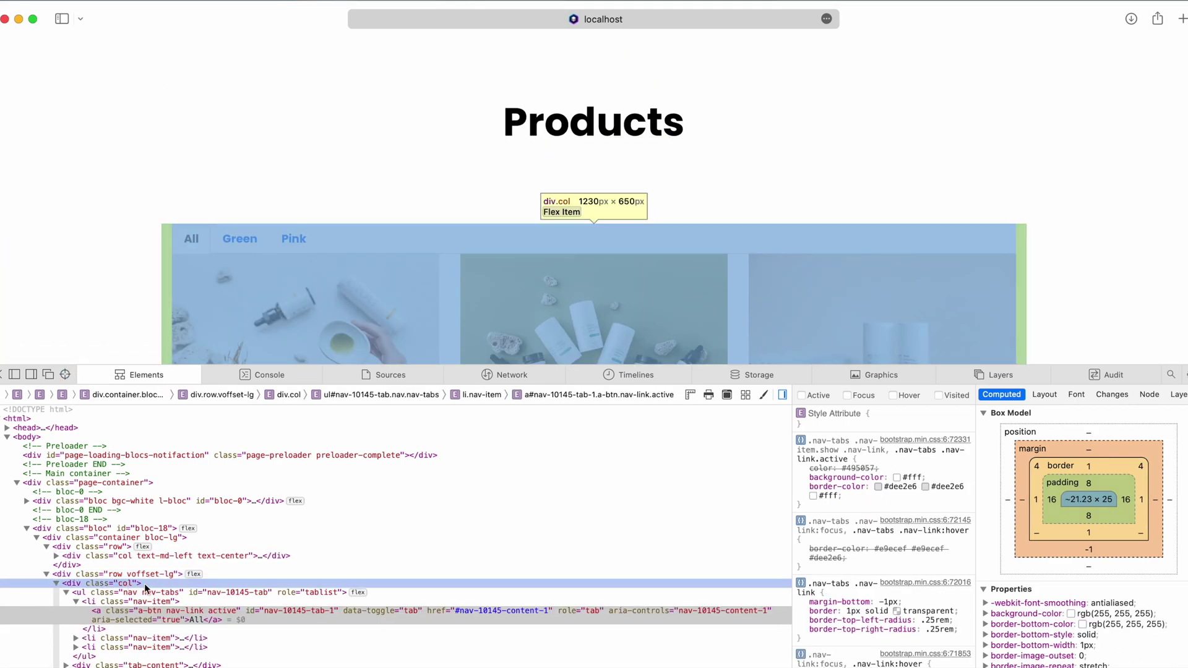
{"action": "left_click", "coordinate": [165, 602]}
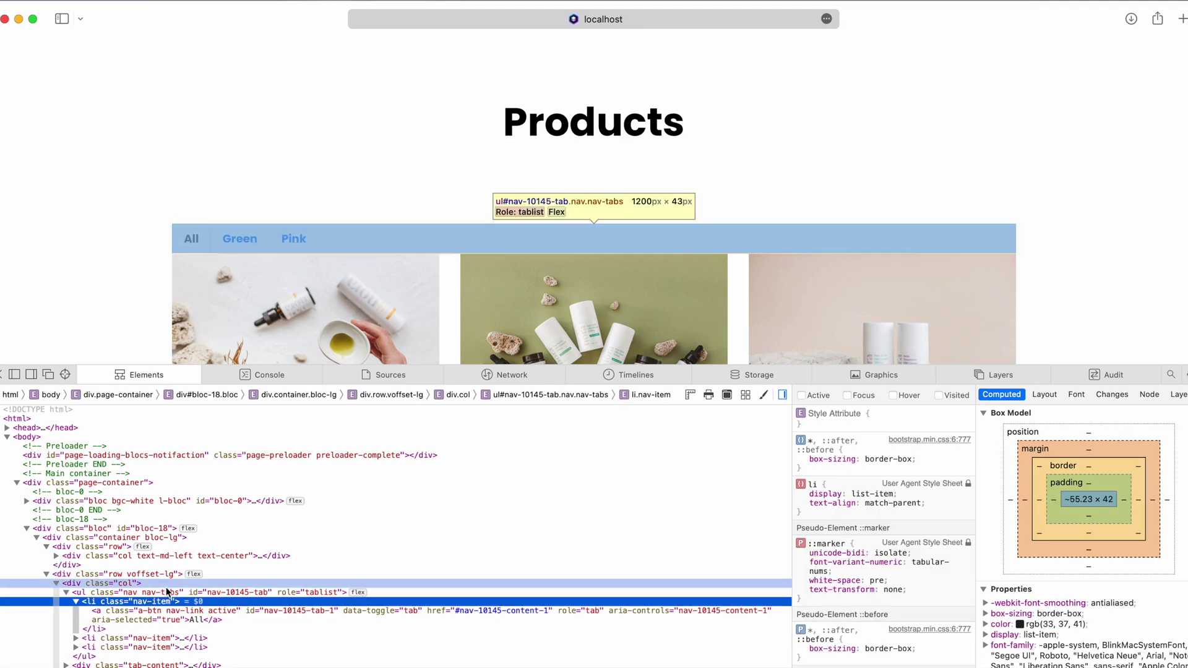
{"action": "left_click", "coordinate": [166, 593]}
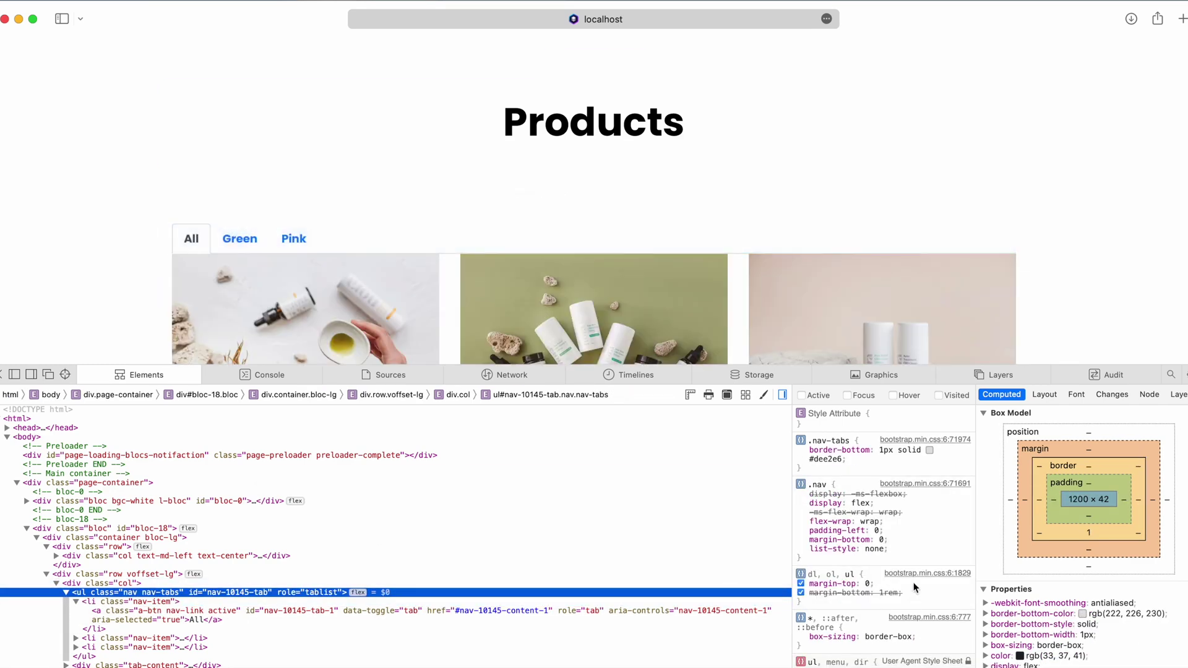
{"action": "left_click", "coordinate": [834, 444]}
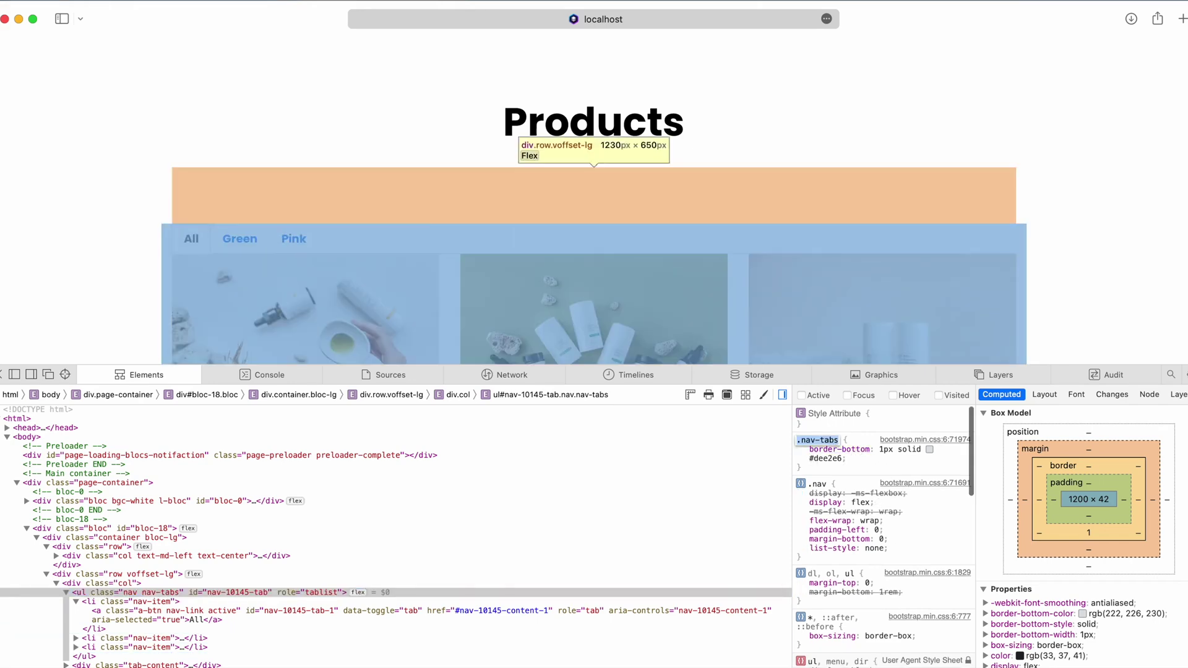
- Create a .nav-tabs class in Class Manager and open it for editing
{"action": "key", "text": "super+Tab"}
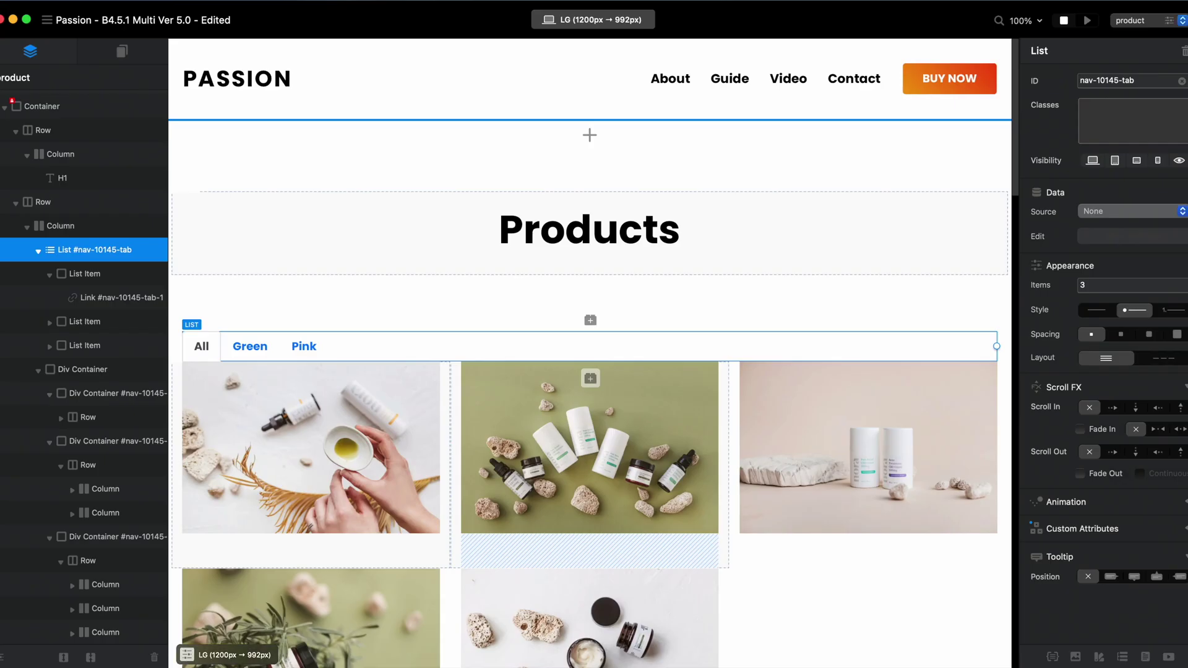
{"action": "left_click", "coordinate": [1052, 657]}
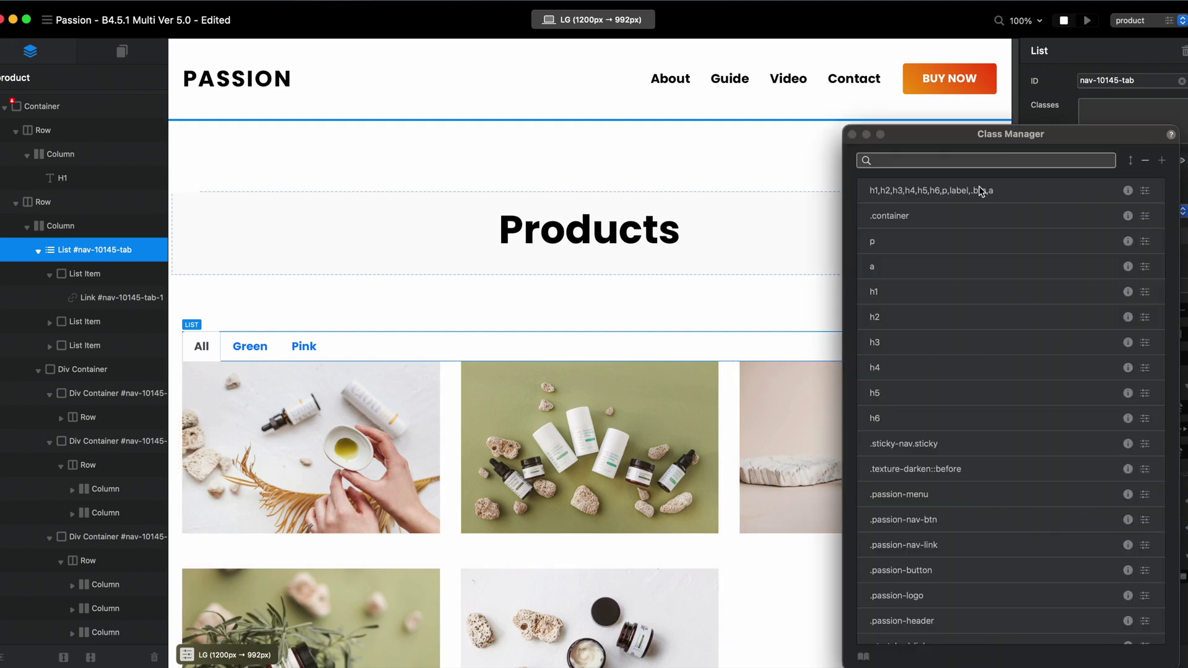
{"action": "left_click", "coordinate": [1163, 160]}
{"action": "type", "text": ".nav-tabs"}
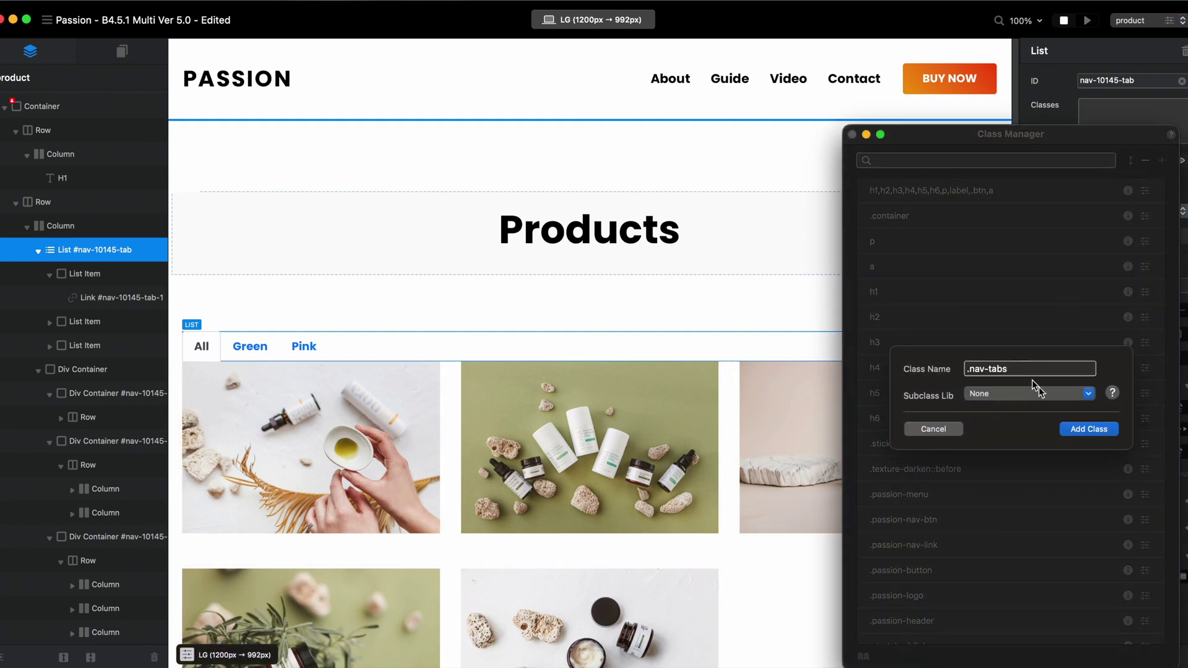
{"action": "left_click", "coordinate": [1089, 429]}
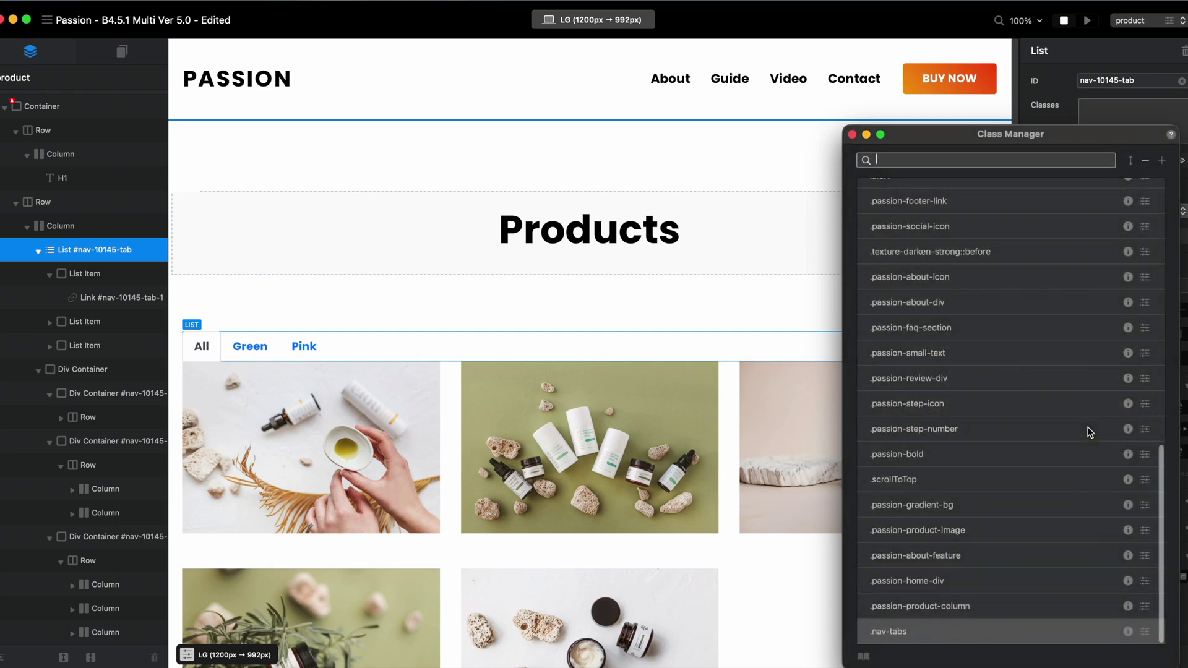
{"action": "left_click", "coordinate": [1145, 634]}
{"action": "left_click", "coordinate": [852, 134]}
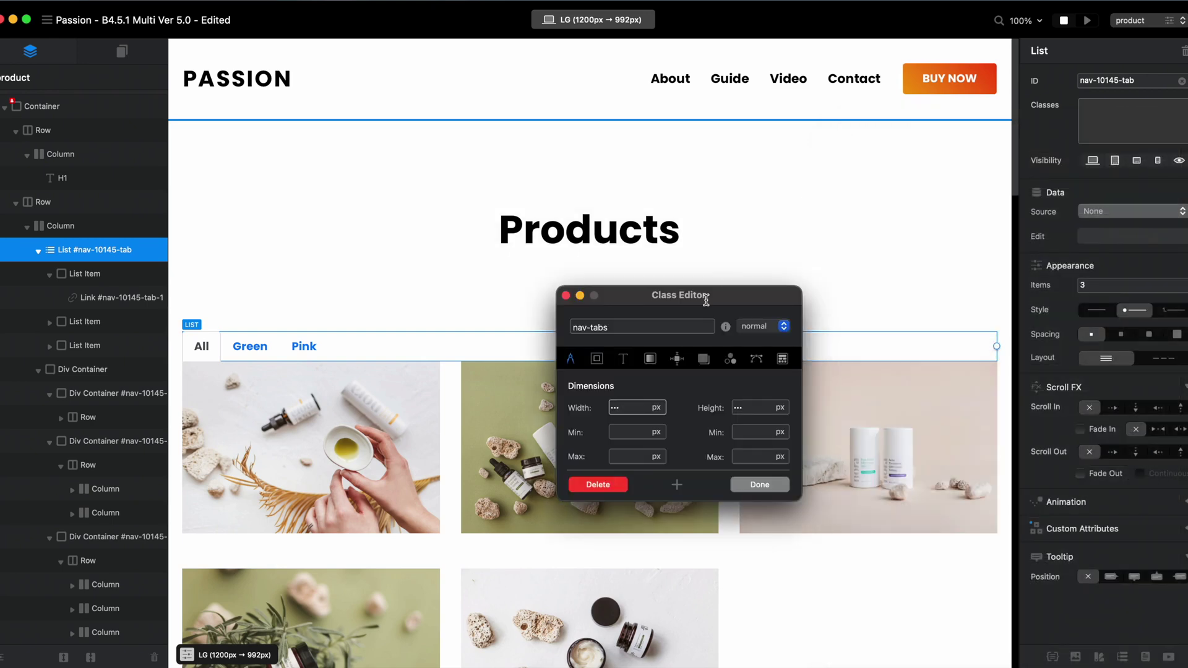
{"action": "left_click_drag", "start_coordinate": [702, 296], "coordinate": [945, 222]}
- Make .nav-tabs display as flex in a row with centred alignment and justification
{"action": "left_click", "coordinate": [869, 271]}
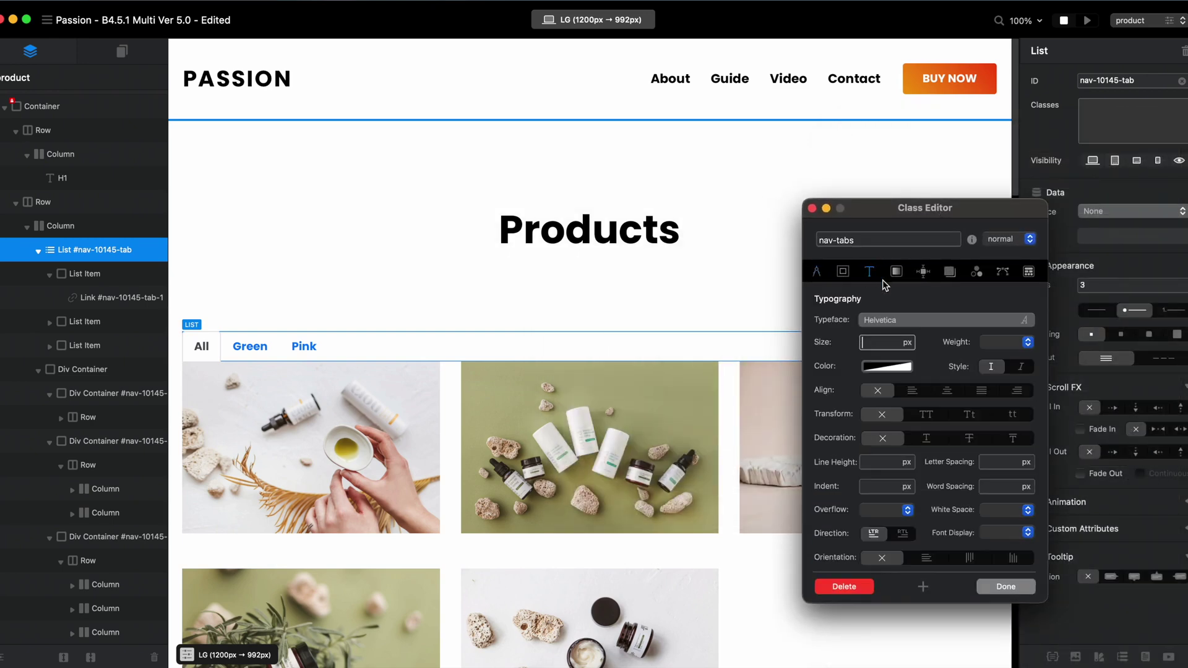
{"action": "left_click", "coordinate": [922, 272]}
{"action": "left_click", "coordinate": [903, 463]}
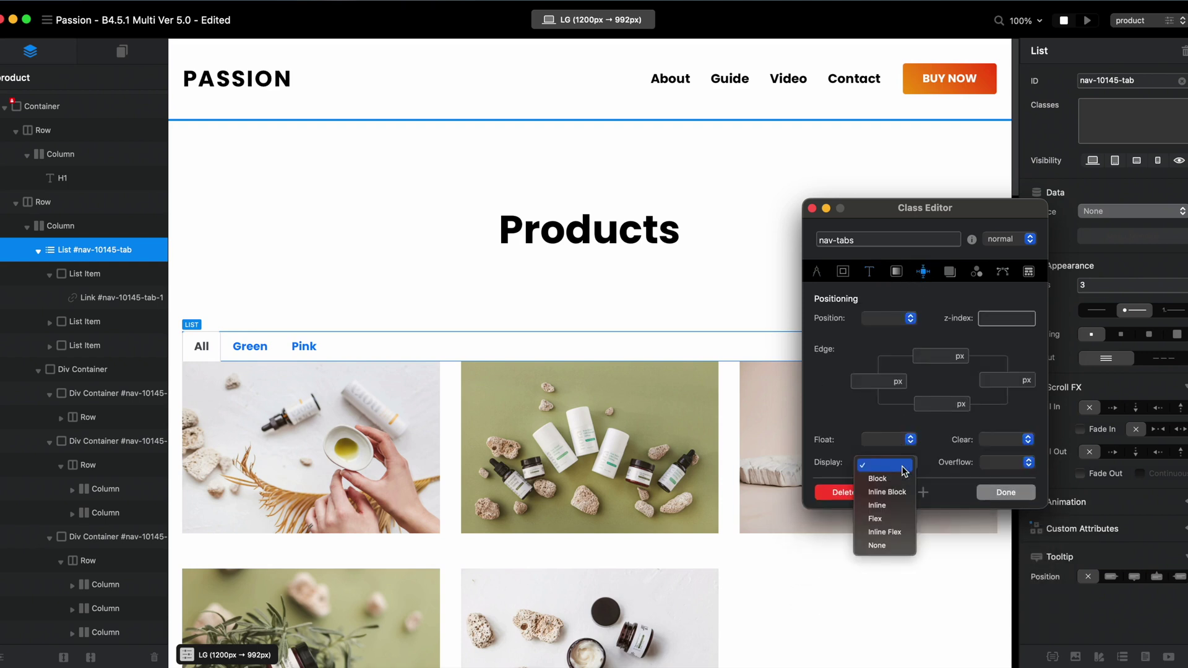
{"action": "left_click", "coordinate": [903, 523]}
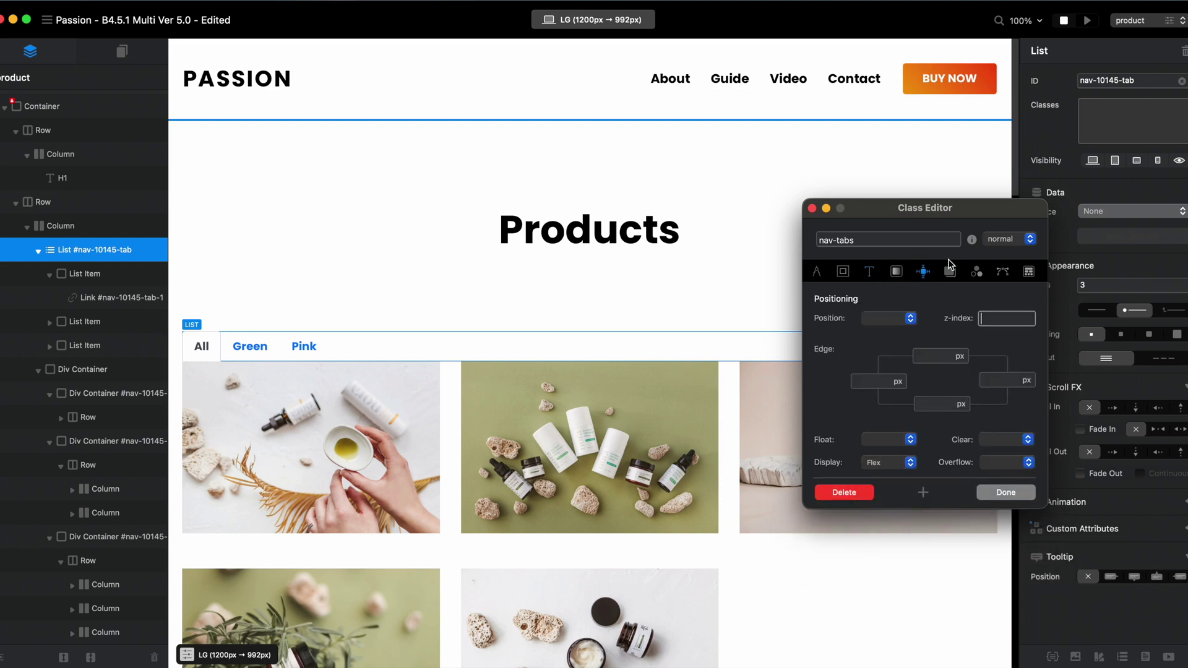
{"action": "left_click_drag", "start_coordinate": [971, 213], "coordinate": [1011, 213]}
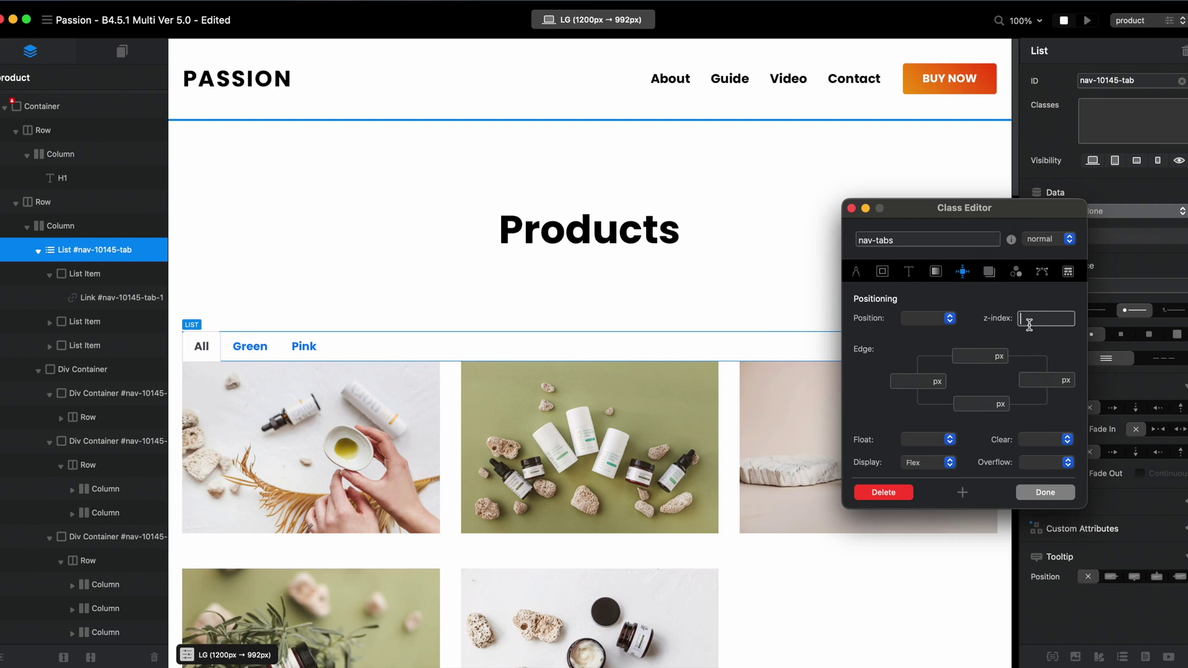
{"action": "left_click", "coordinate": [1068, 273]}
{"action": "left_click", "coordinate": [976, 345]}
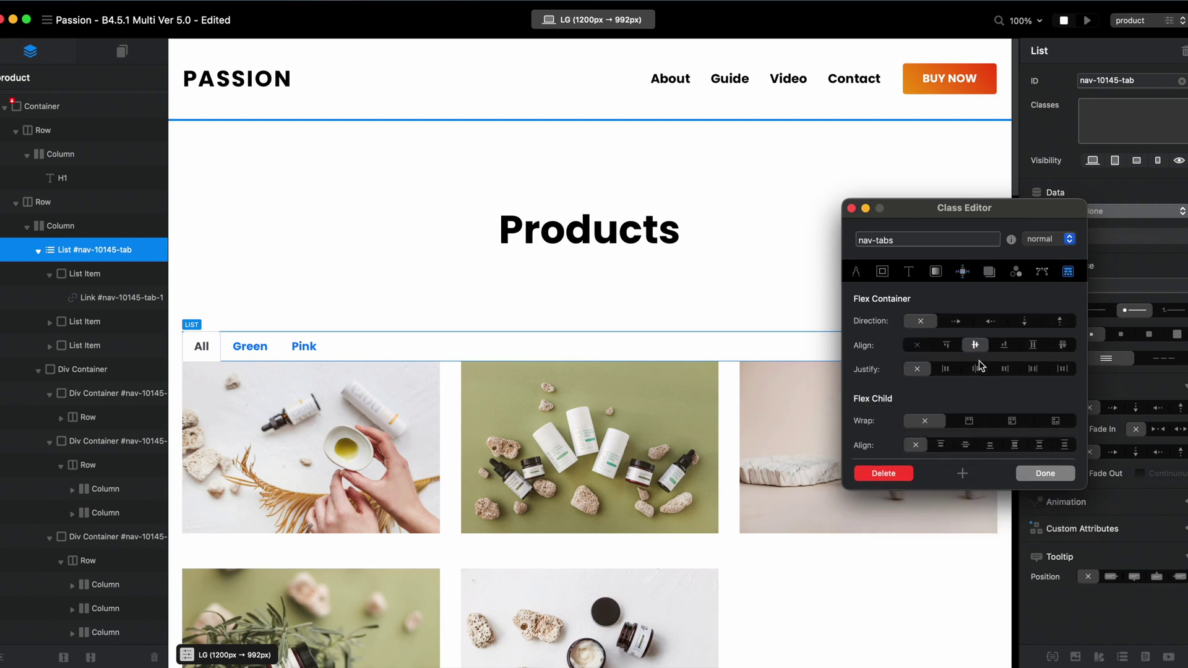
{"action": "left_click", "coordinate": [977, 368]}
{"action": "left_click", "coordinate": [956, 323]}
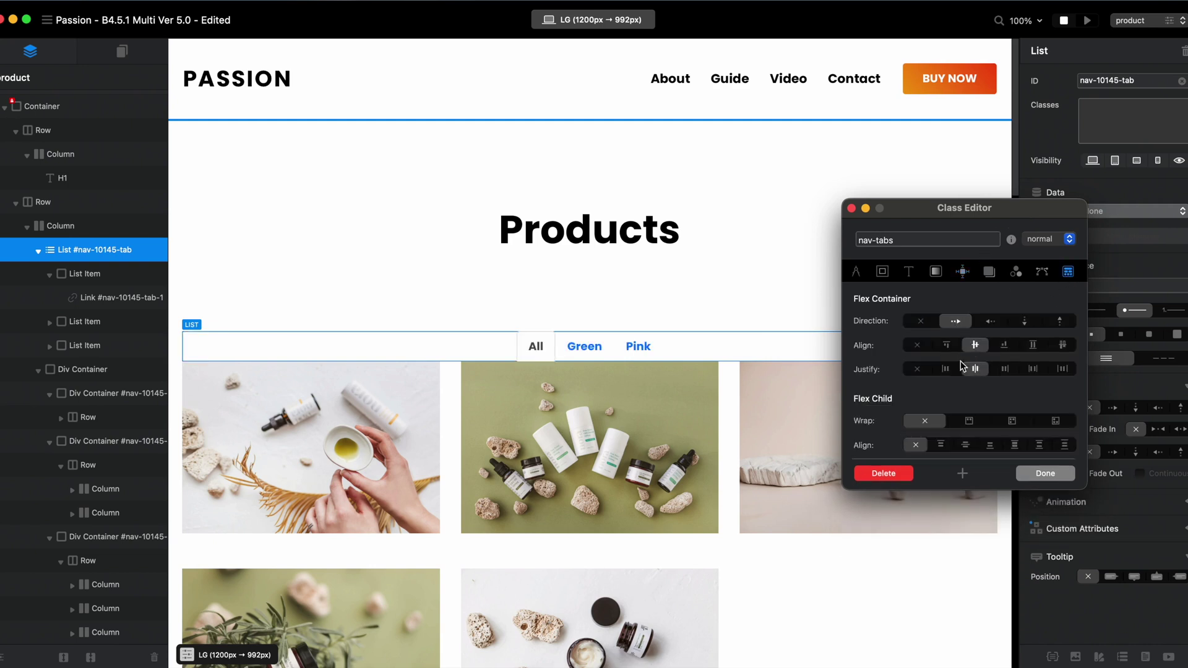
- Give .nav-tabs a 28px bottom margin
{"action": "left_click", "coordinate": [883, 273]}
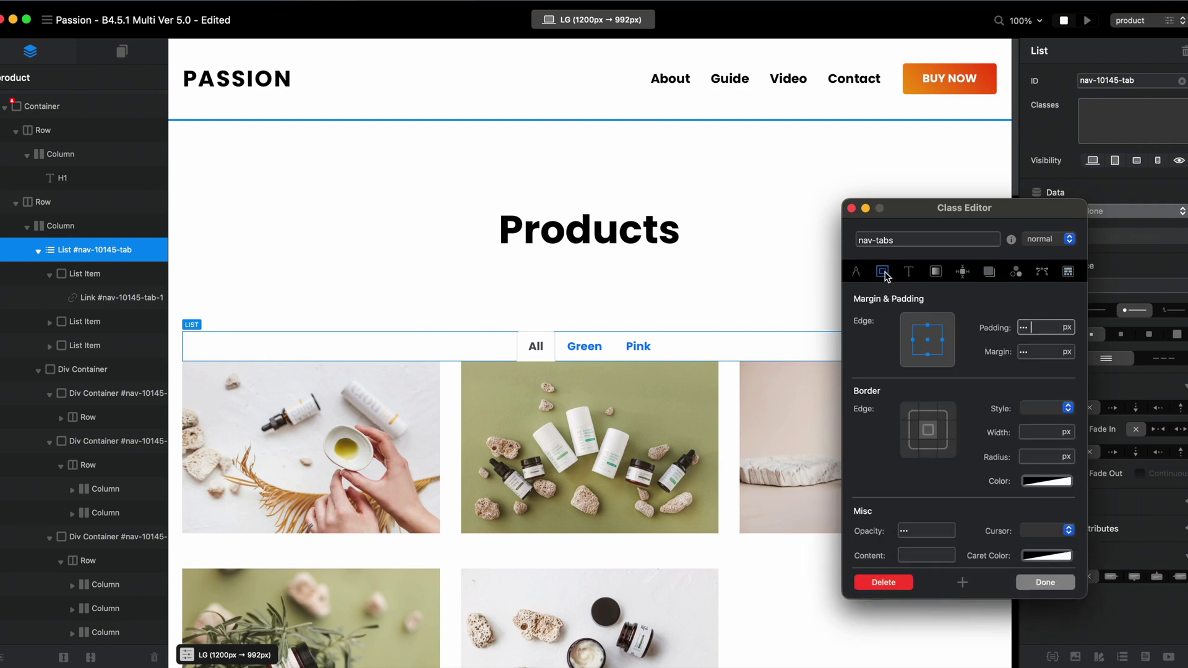
{"action": "left_click", "coordinate": [928, 355]}
{"action": "left_click", "coordinate": [1034, 352]}
{"action": "type", "text": "28"}
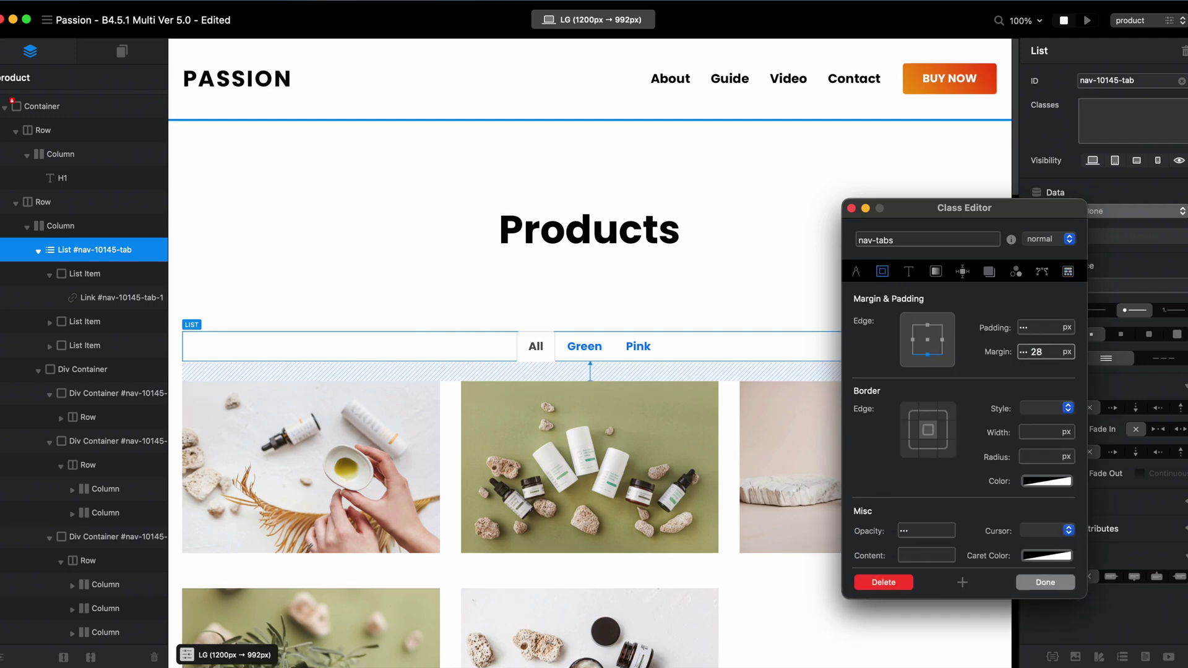
{"action": "left_click", "coordinate": [1045, 583]}
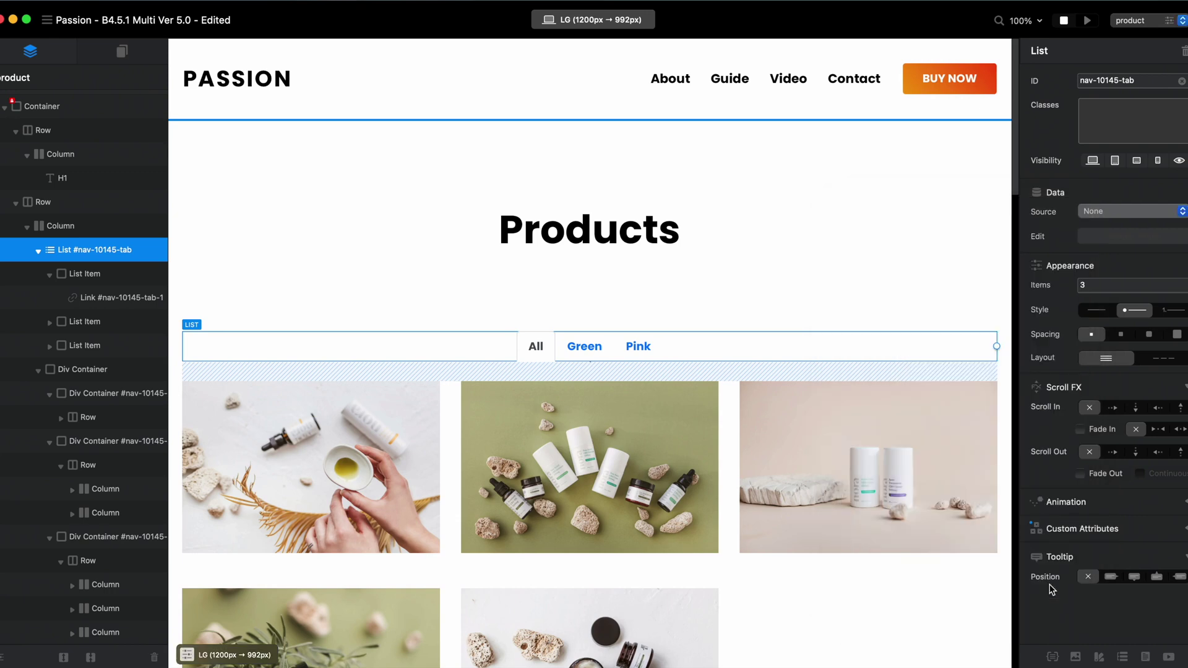
- Preview in Safari, try the centred Green, Pink and All tabs, then return to Blocs
{"action": "key", "text": "super+p"}
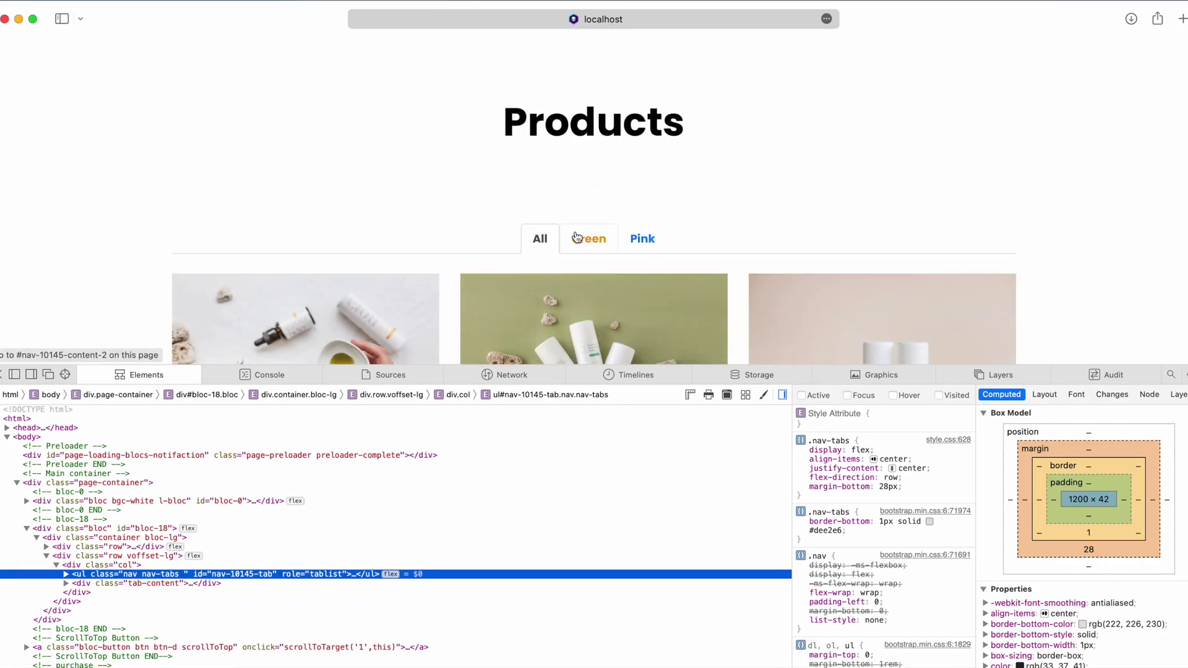
{"action": "left_click", "coordinate": [587, 239]}
{"action": "left_click", "coordinate": [642, 239]}
{"action": "left_click", "coordinate": [578, 239]}
{"action": "left_click", "coordinate": [541, 239]}
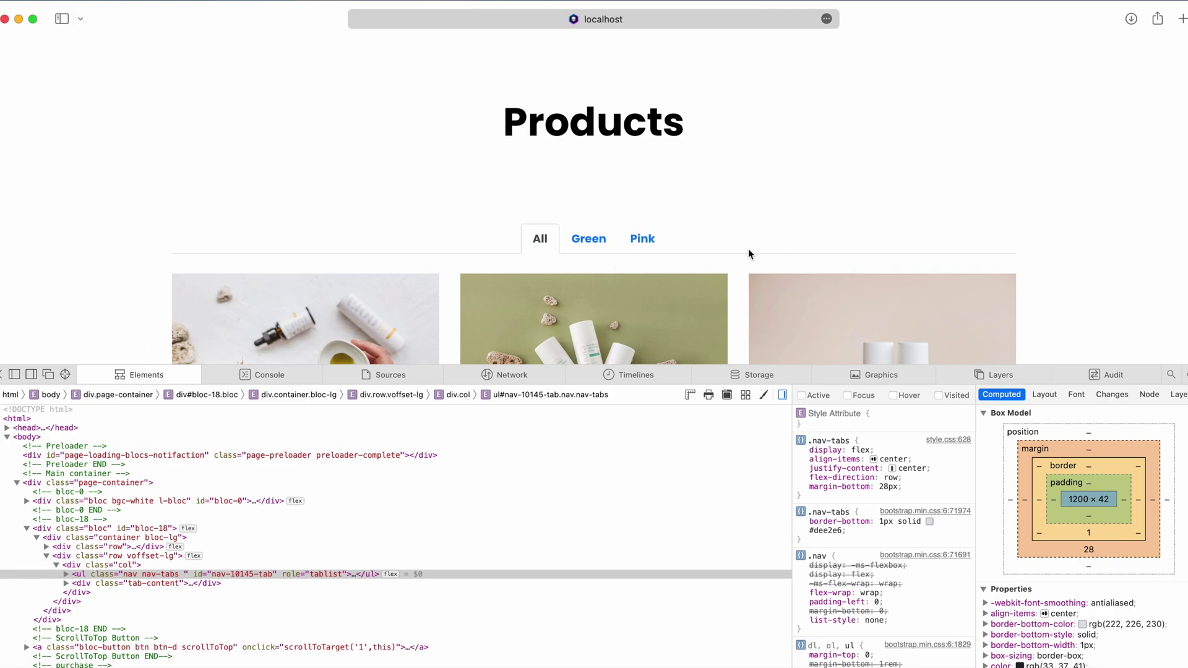
{"action": "key", "text": "super+Tab"}
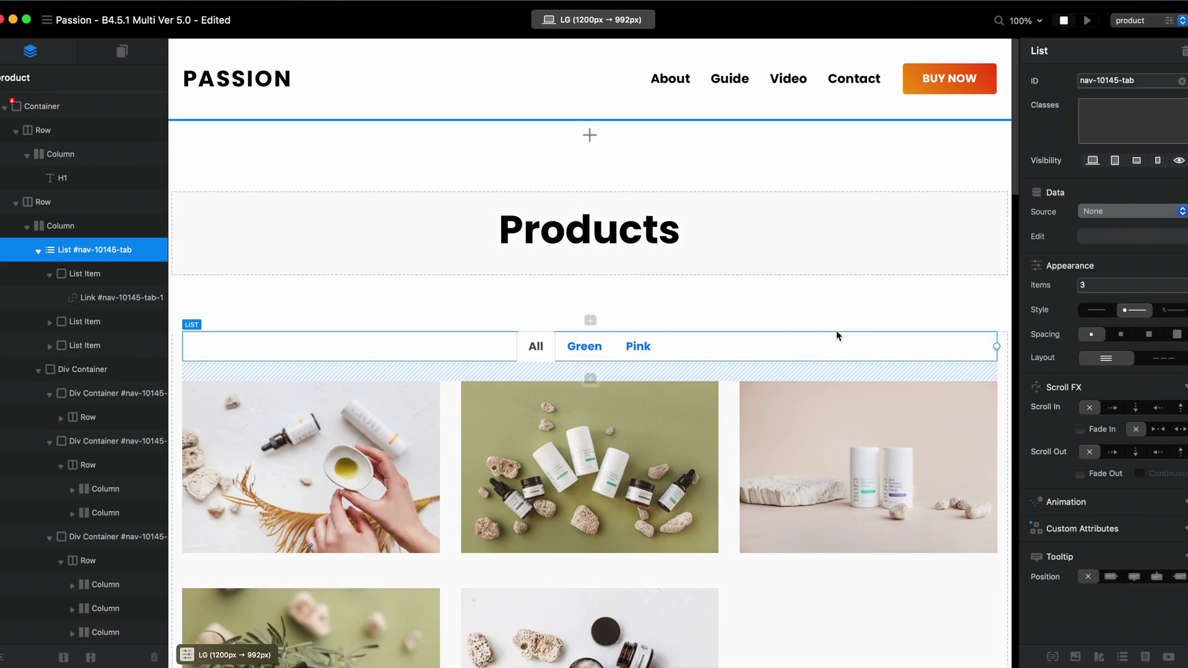
- Set the .nav-tabs class border width to 0 and preview it in Safari
{"action": "left_click", "coordinate": [1052, 658]}
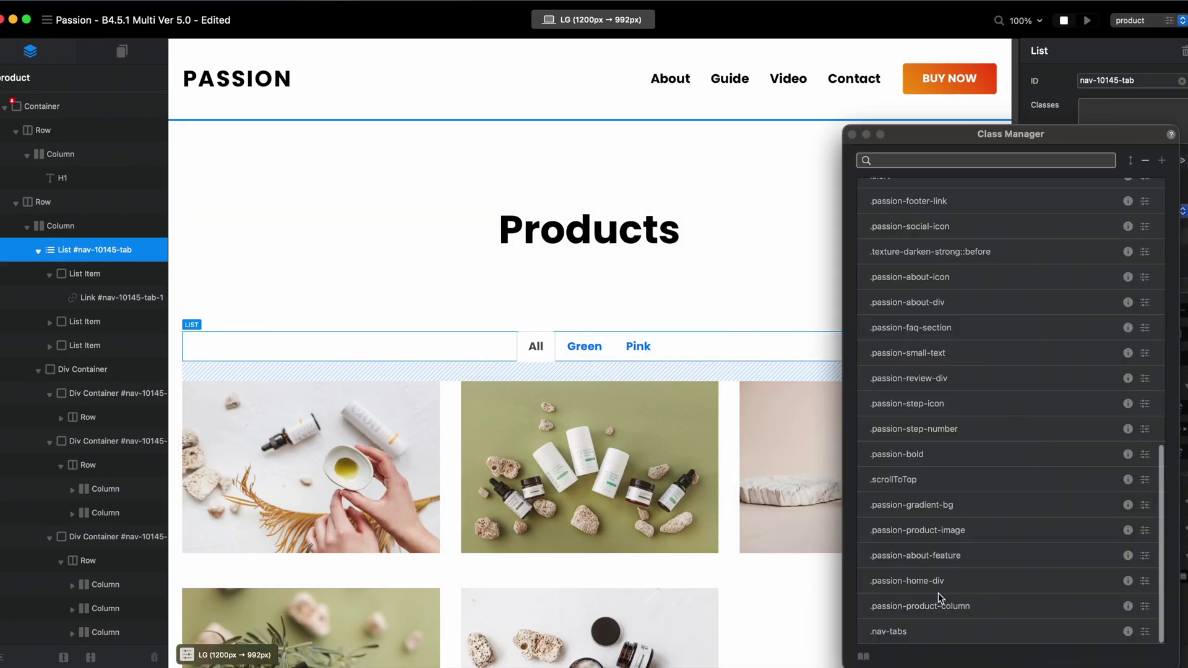
{"action": "double_click", "coordinate": [891, 631]}
{"action": "left_click", "coordinate": [852, 134]}
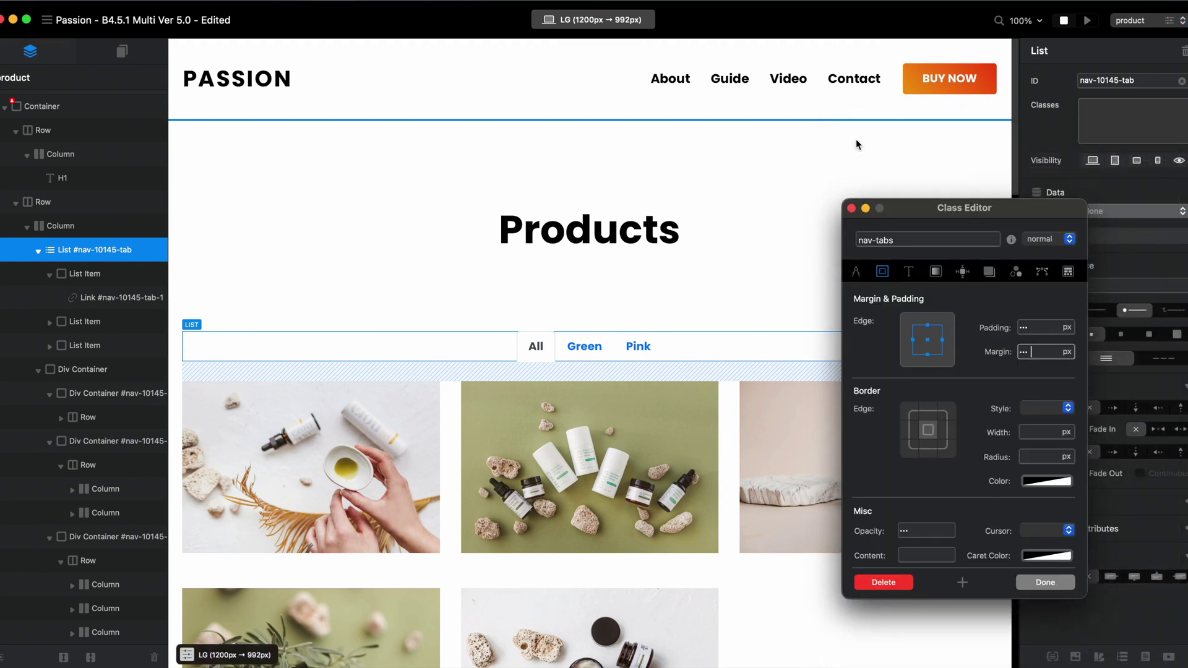
{"action": "left_click", "coordinate": [1035, 432]}
{"action": "type", "text": "0"}
{"action": "left_click", "coordinate": [1045, 582]}
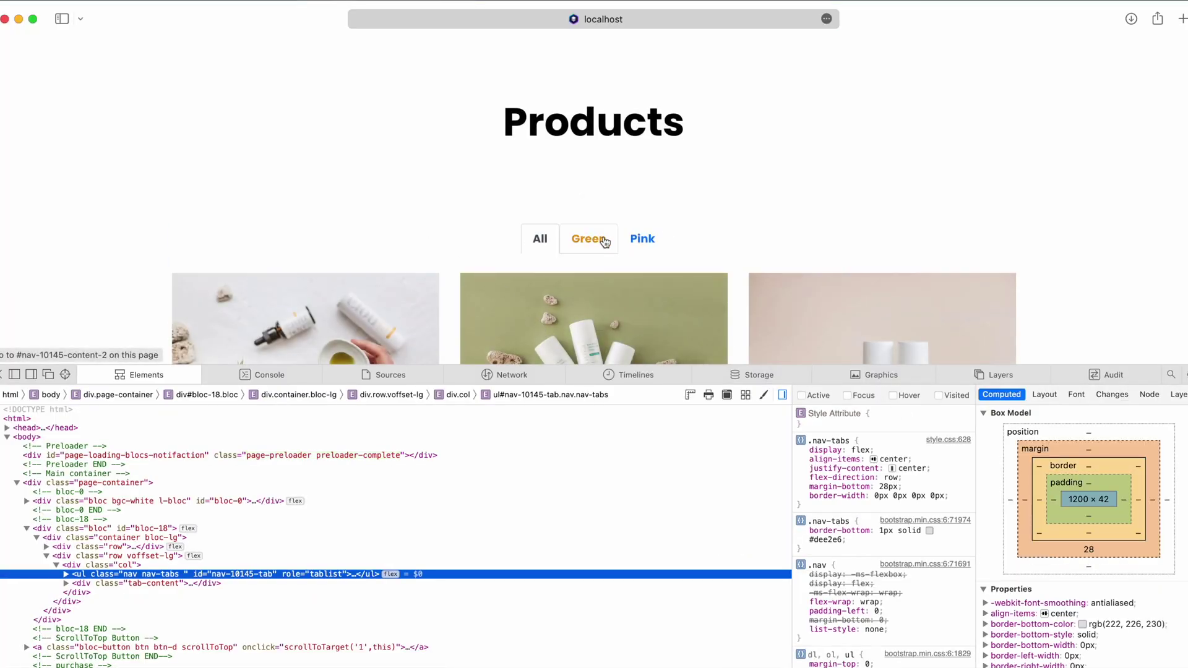
- Select the All tab's link element in Web Inspector and copy its .nav-tabs .nav-link selector
{"action": "key", "text": "super+Tab"}
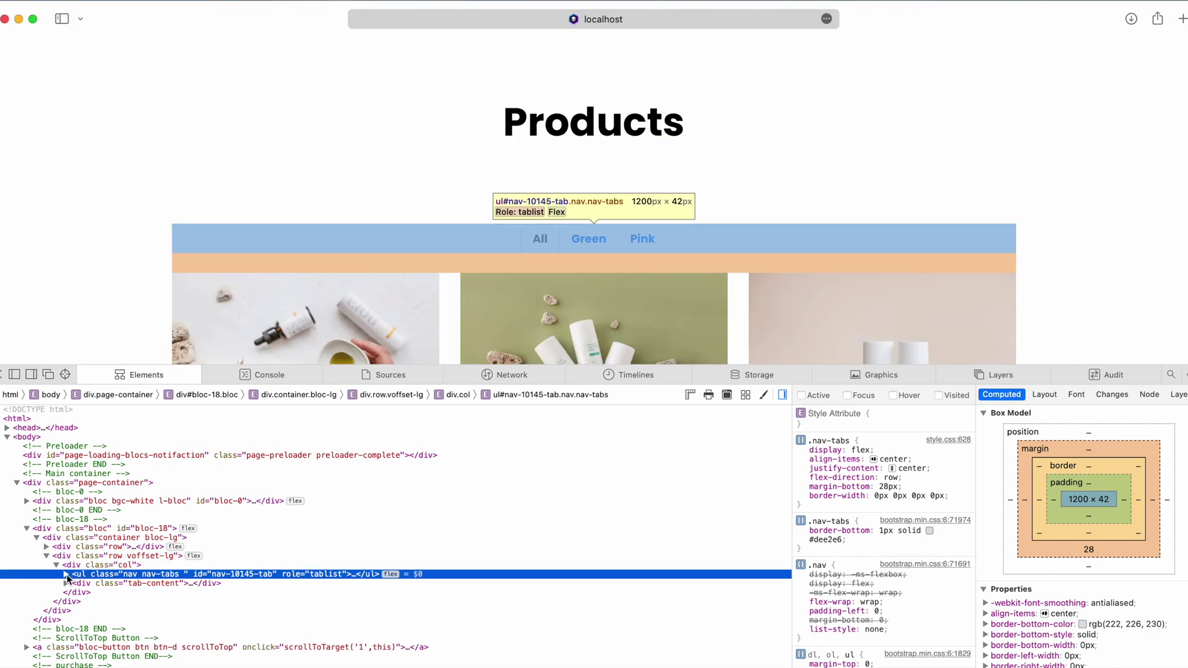
{"action": "left_click", "coordinate": [66, 575]}
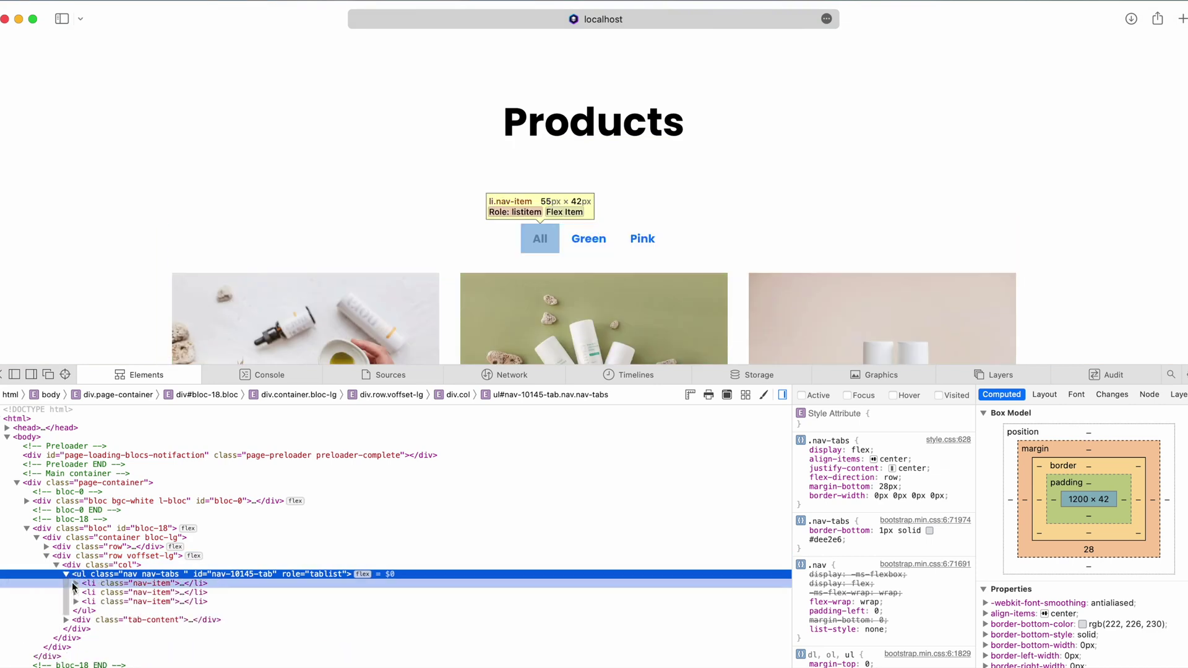
{"action": "left_click", "coordinate": [129, 584]}
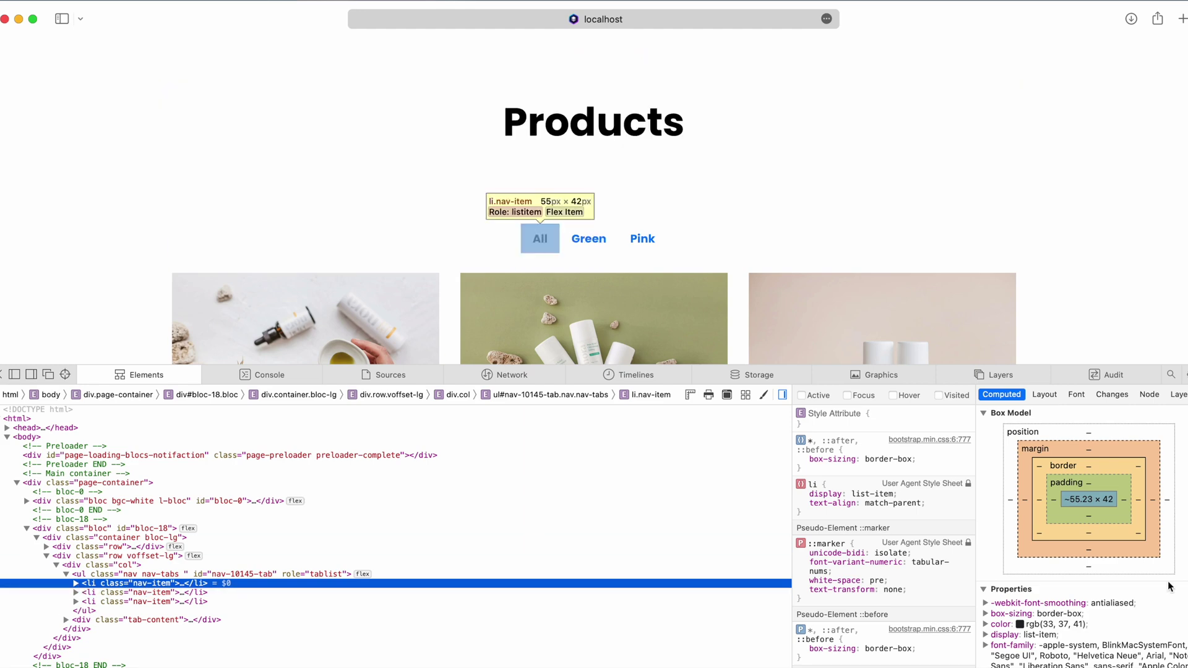
{"action": "scroll", "coordinate": [923, 582], "scroll_direction": "down", "scroll_amount": 10}
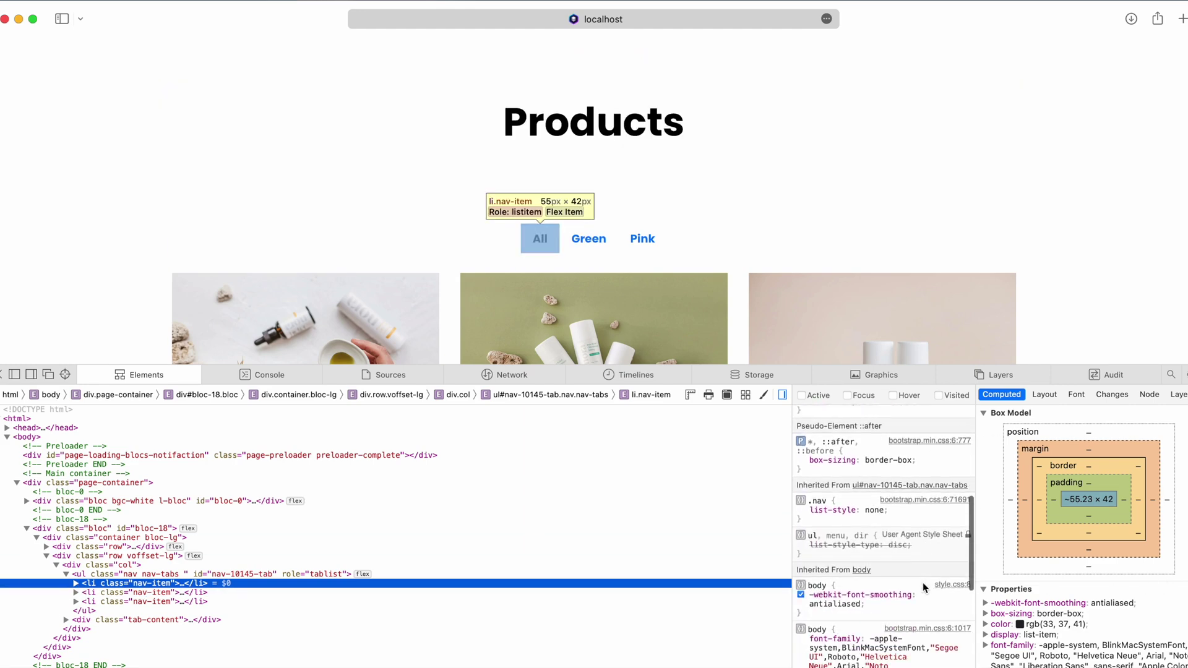
{"action": "scroll", "coordinate": [923, 582], "scroll_direction": "down", "scroll_amount": 5}
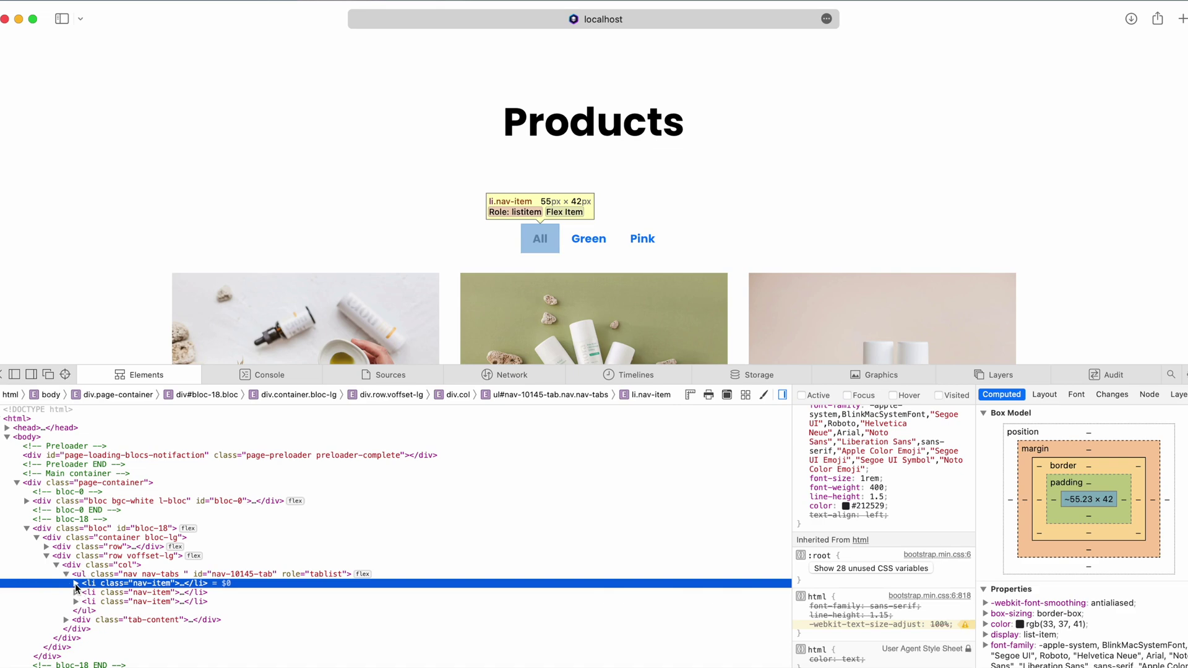
{"action": "left_click", "coordinate": [76, 585]}
{"action": "left_click", "coordinate": [141, 596]}
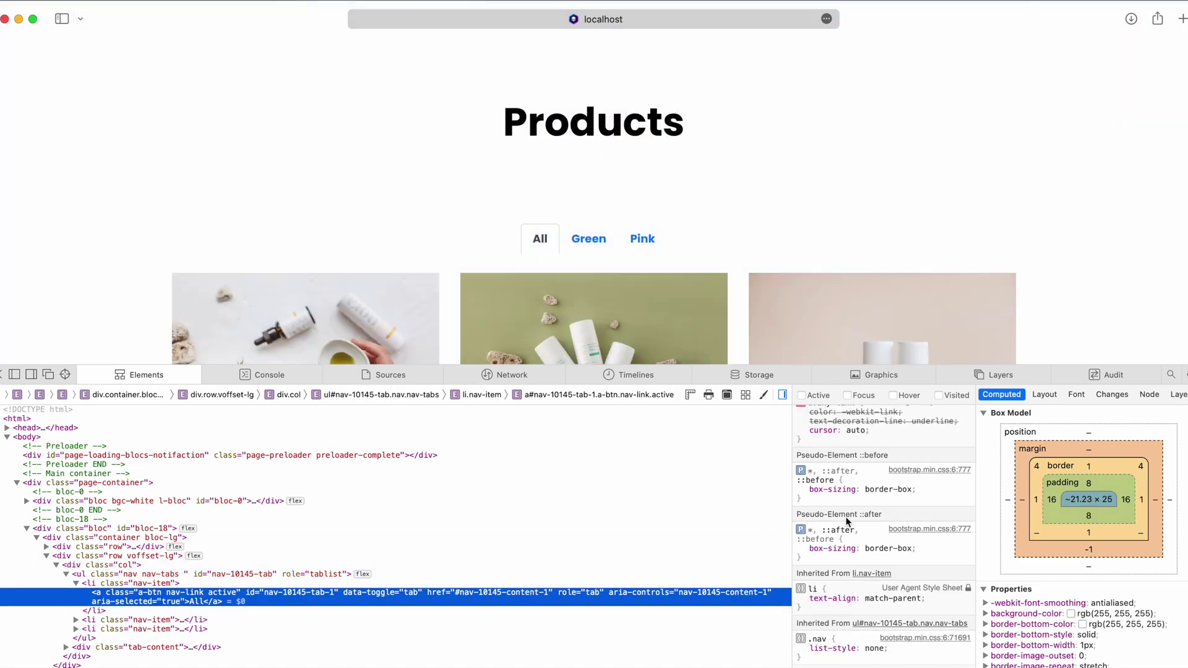
{"action": "scroll", "coordinate": [909, 582], "scroll_direction": "down", "scroll_amount": 10}
{"action": "scroll", "coordinate": [909, 585], "scroll_direction": "up", "scroll_amount": 10}
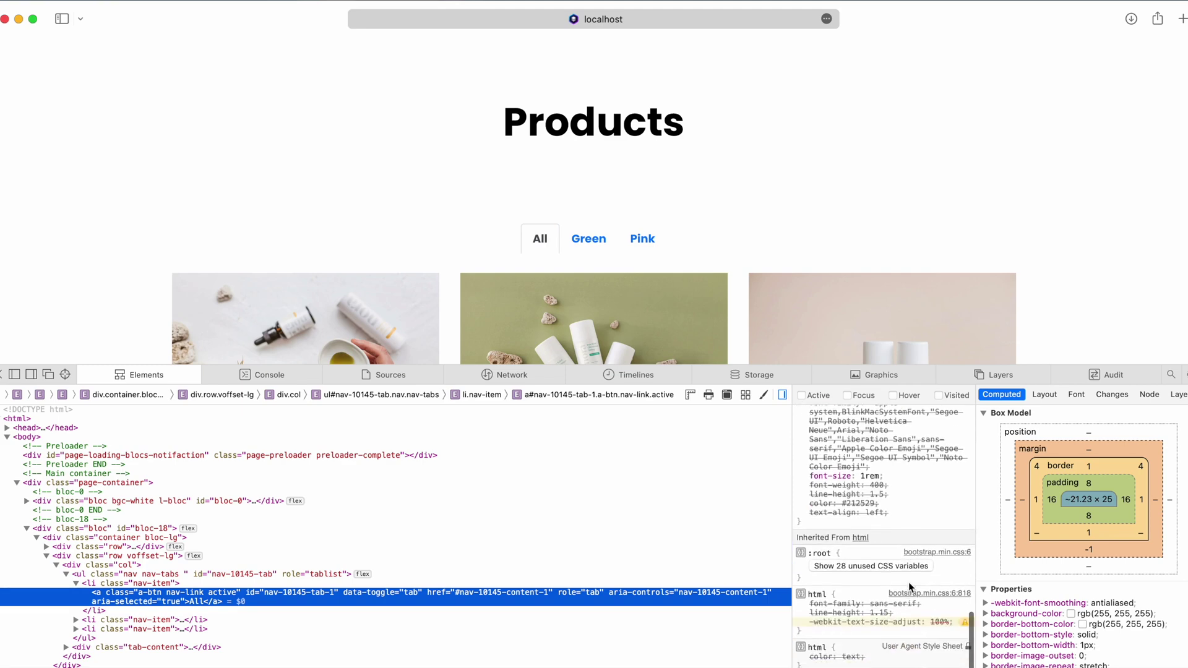
{"action": "scroll", "coordinate": [909, 581], "scroll_direction": "up", "scroll_amount": 2}
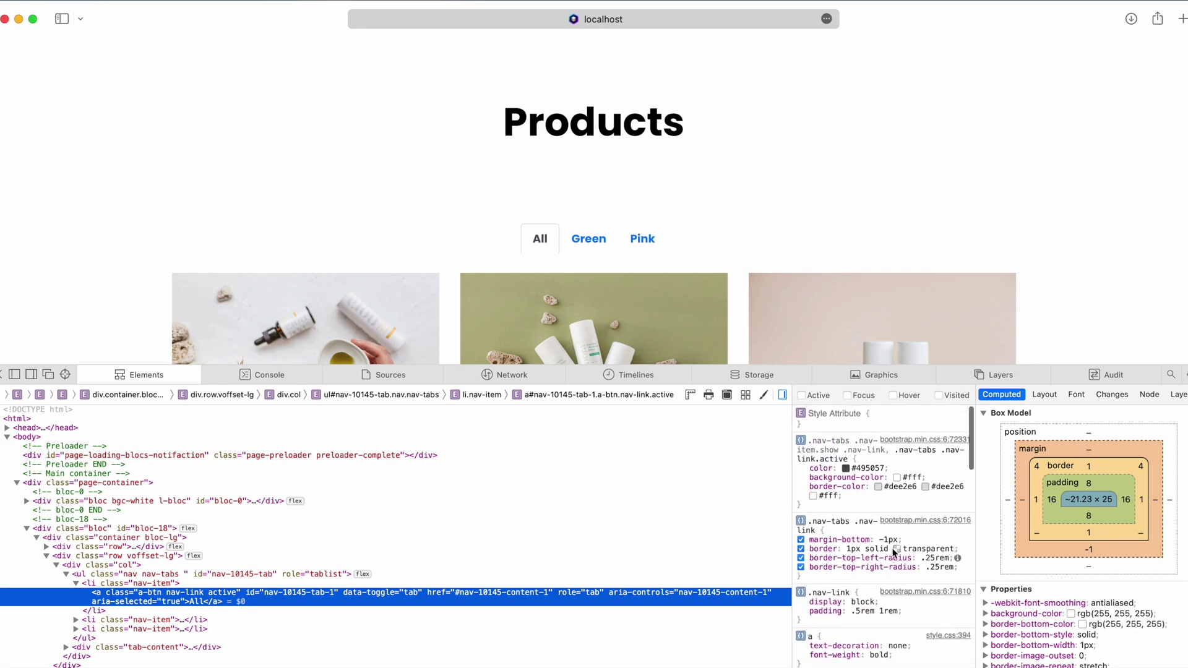
{"action": "left_click", "coordinate": [837, 522]}
{"action": "key", "text": "super+c"}
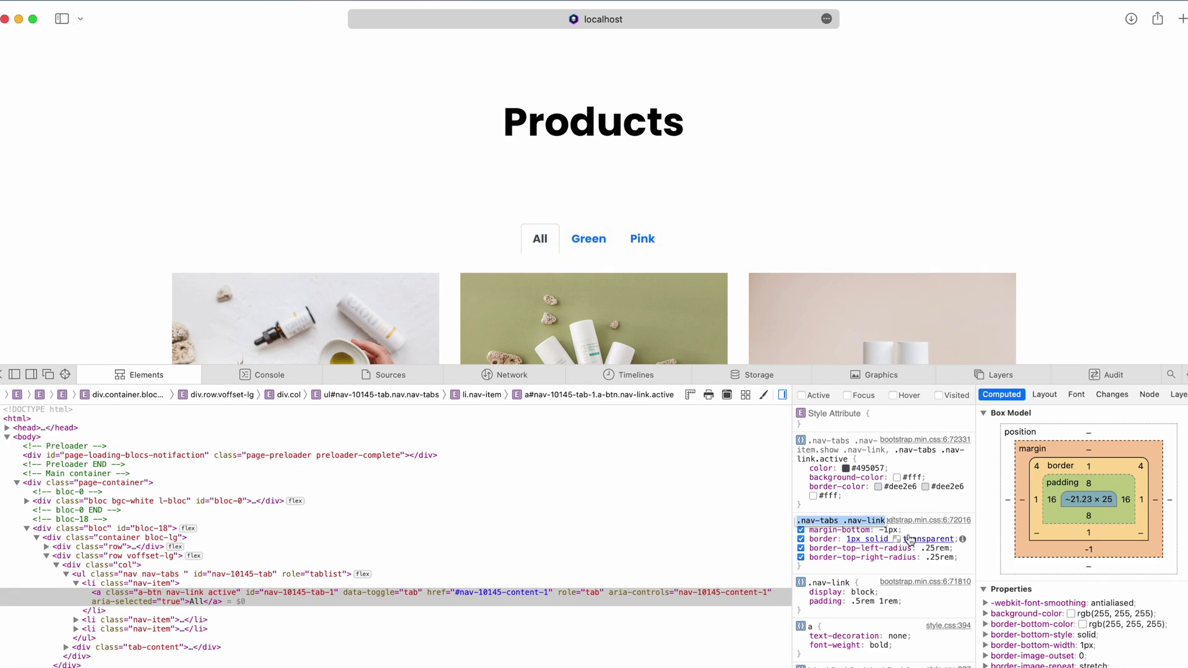
- Create a '.nav-tabs .nav-link' class from the pasted selector, keeping its spaces
{"action": "key", "text": "super+Tab"}
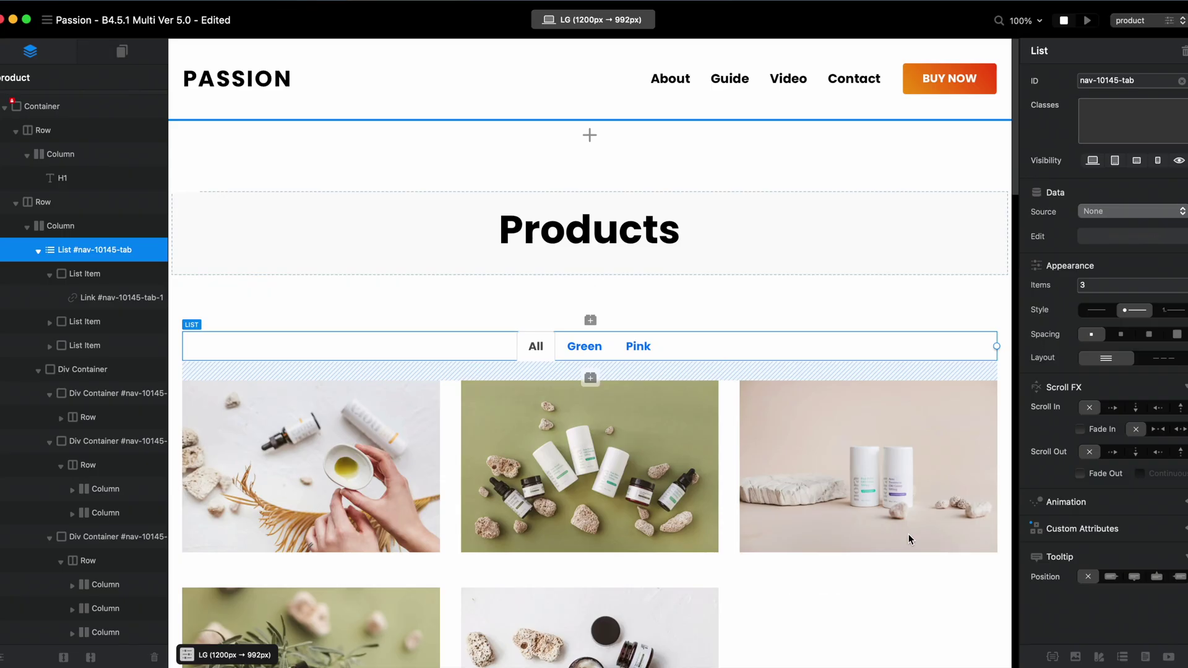
{"action": "left_click", "coordinate": [1053, 656]}
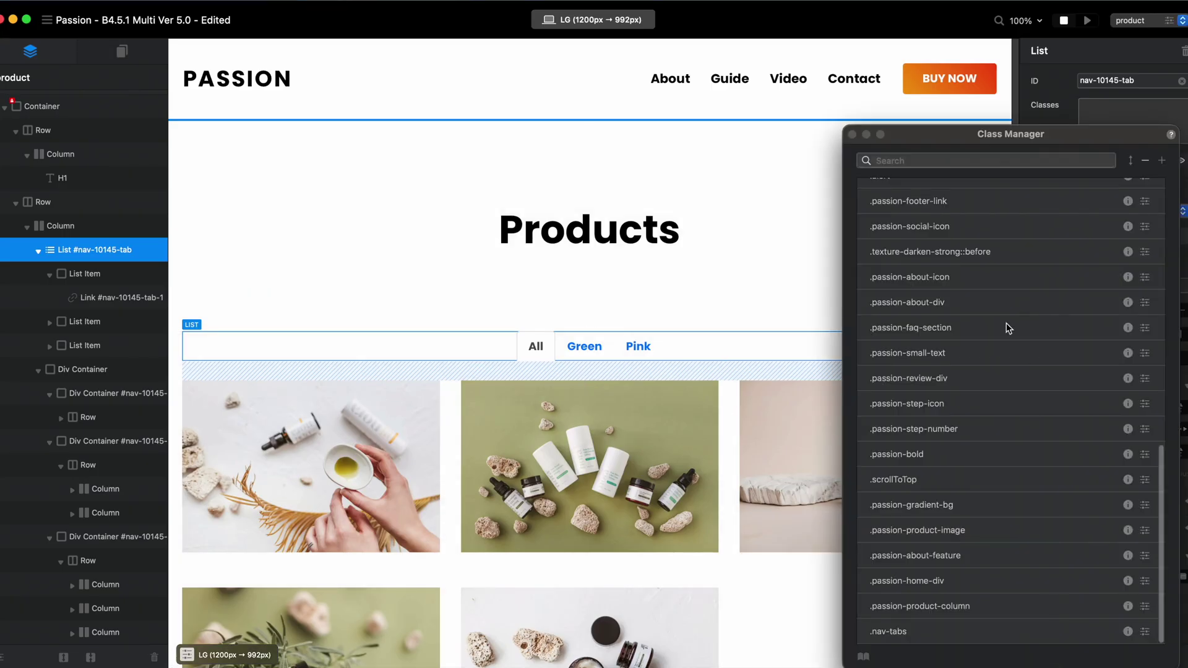
{"action": "left_click", "coordinate": [1162, 160]}
{"action": "key", "text": "super+v"}
{"action": "left_click", "coordinate": [1086, 429]}
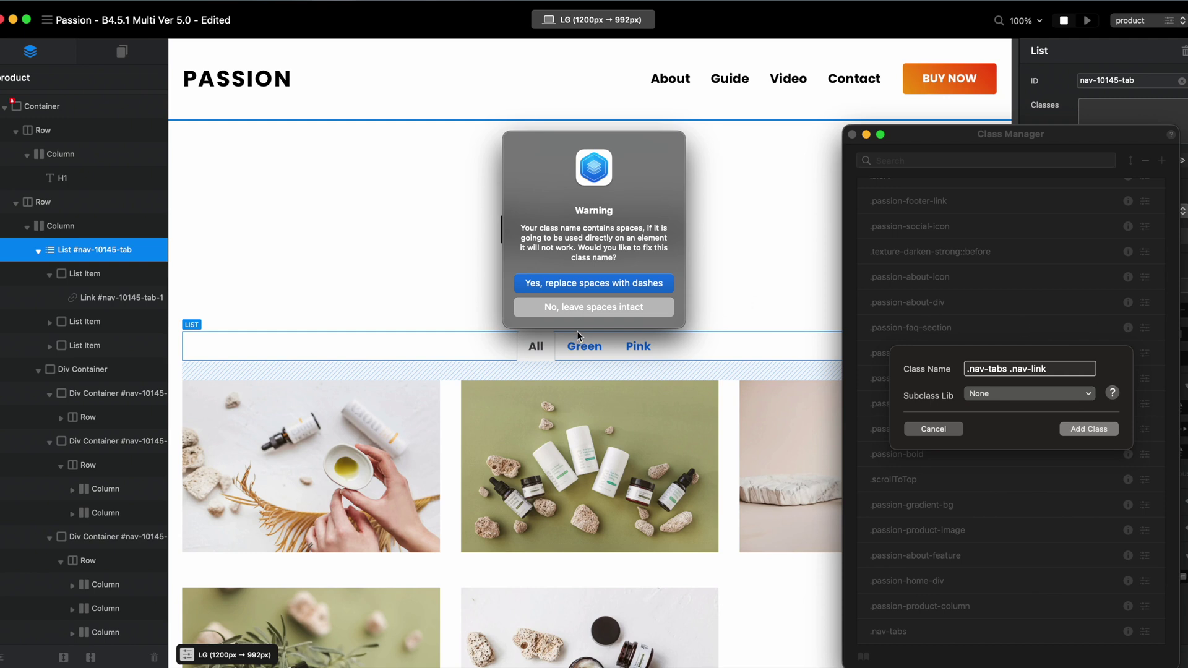
{"action": "left_click", "coordinate": [621, 305]}
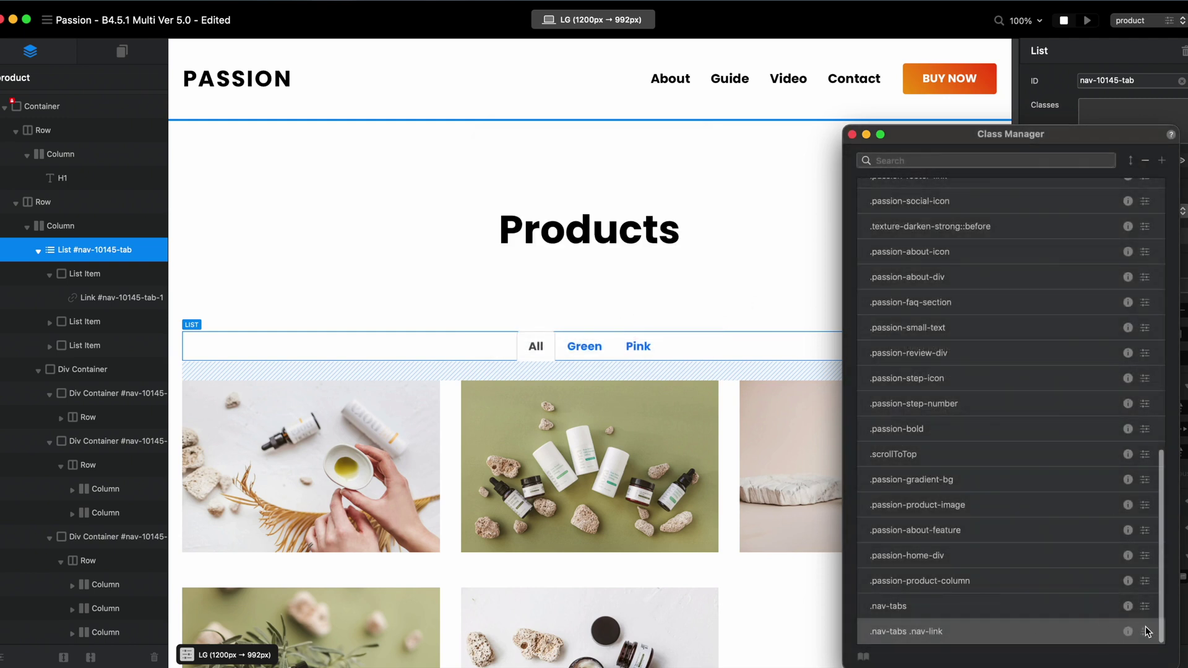
{"action": "left_click", "coordinate": [1146, 632]}
{"action": "left_click", "coordinate": [852, 134]}
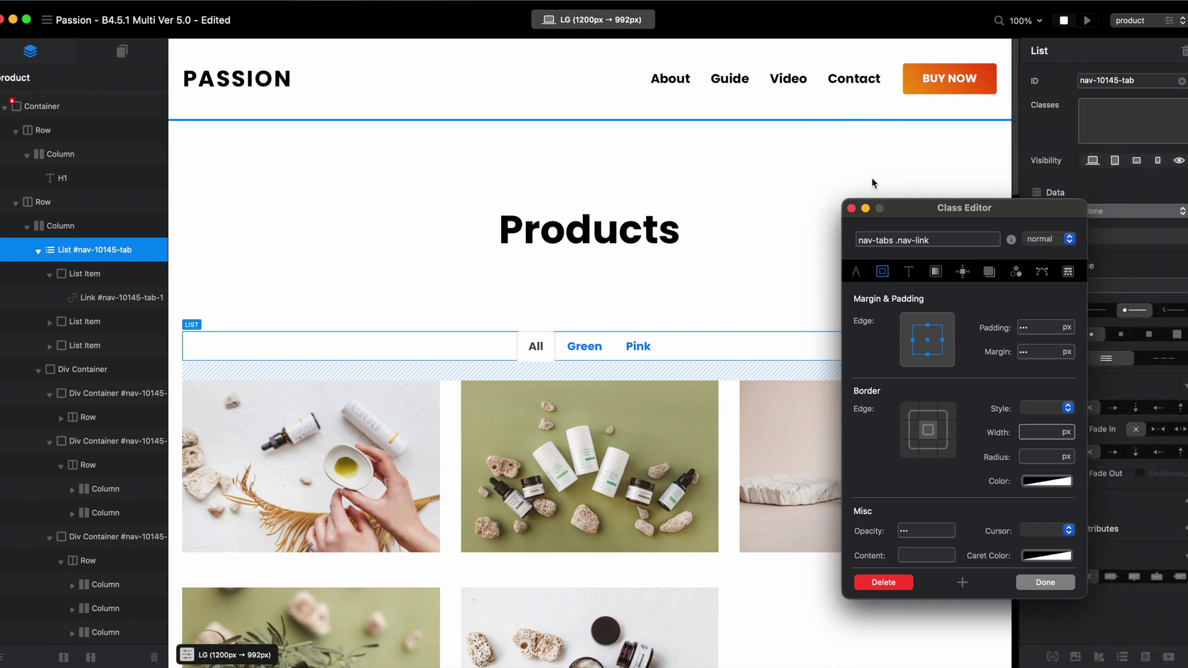
- Set the class to uppercase text, 100px width and centred text alignment
{"action": "left_click", "coordinate": [908, 271]}
{"action": "left_click", "coordinate": [966, 414]}
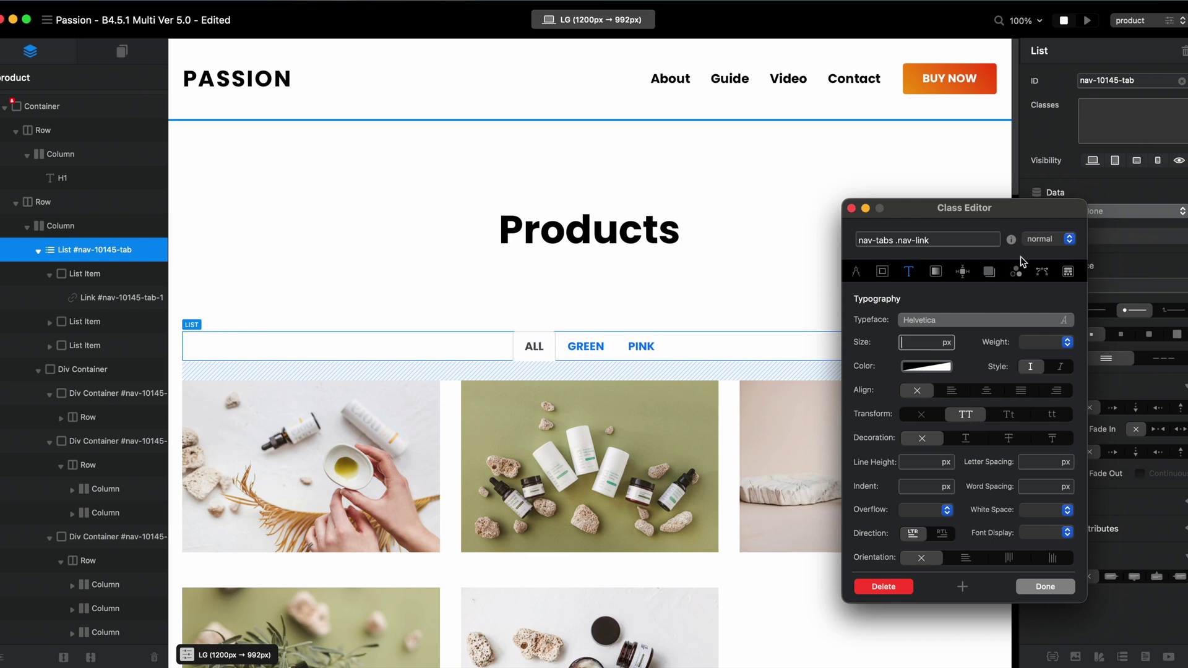
{"action": "left_click", "coordinate": [1051, 241]}
{"action": "left_click", "coordinate": [1050, 253]}
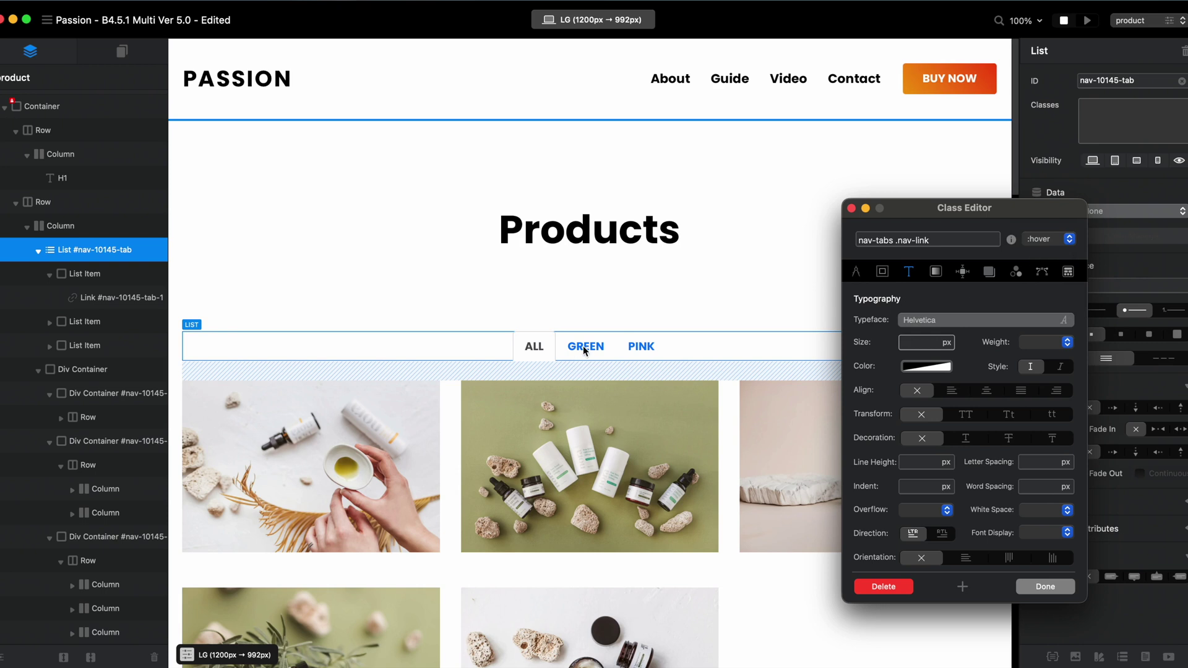
{"action": "left_click", "coordinate": [1053, 239]}
{"action": "left_click", "coordinate": [1052, 230]}
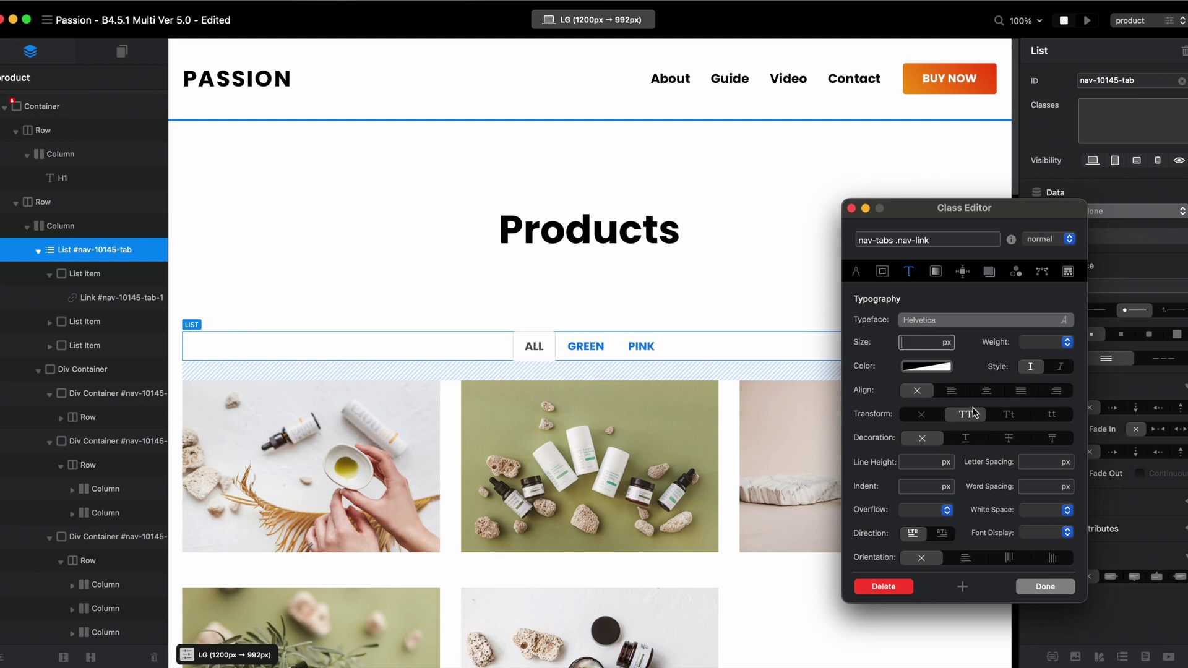
{"action": "left_click", "coordinate": [879, 275]}
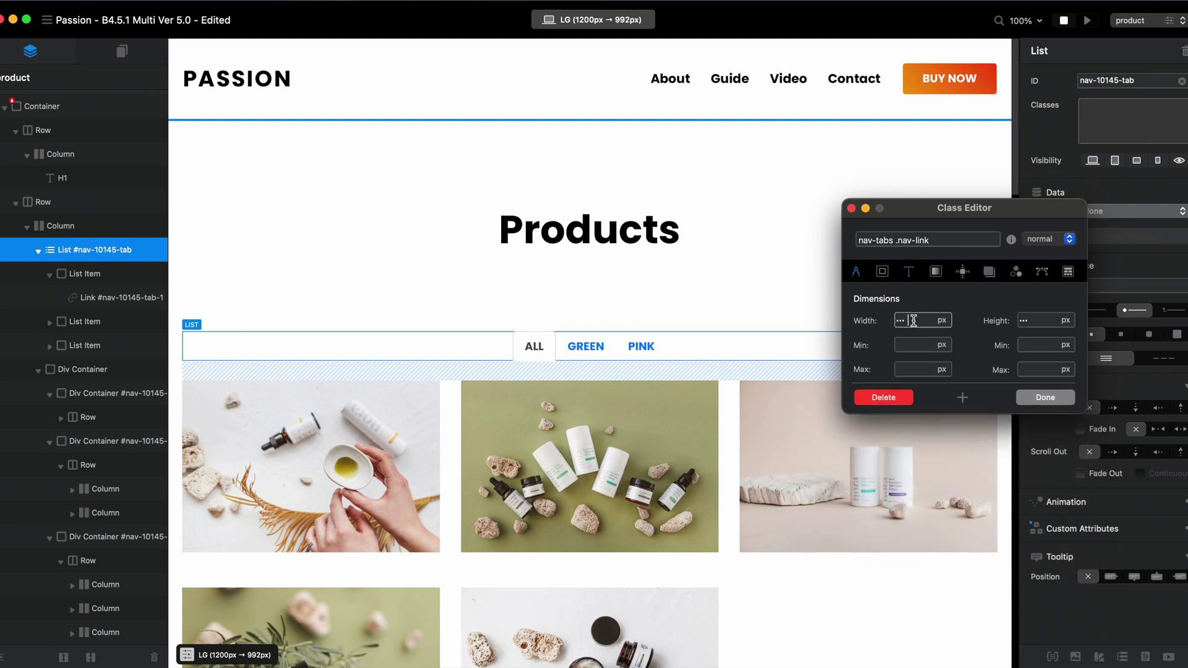
{"action": "type", "text": "100"}
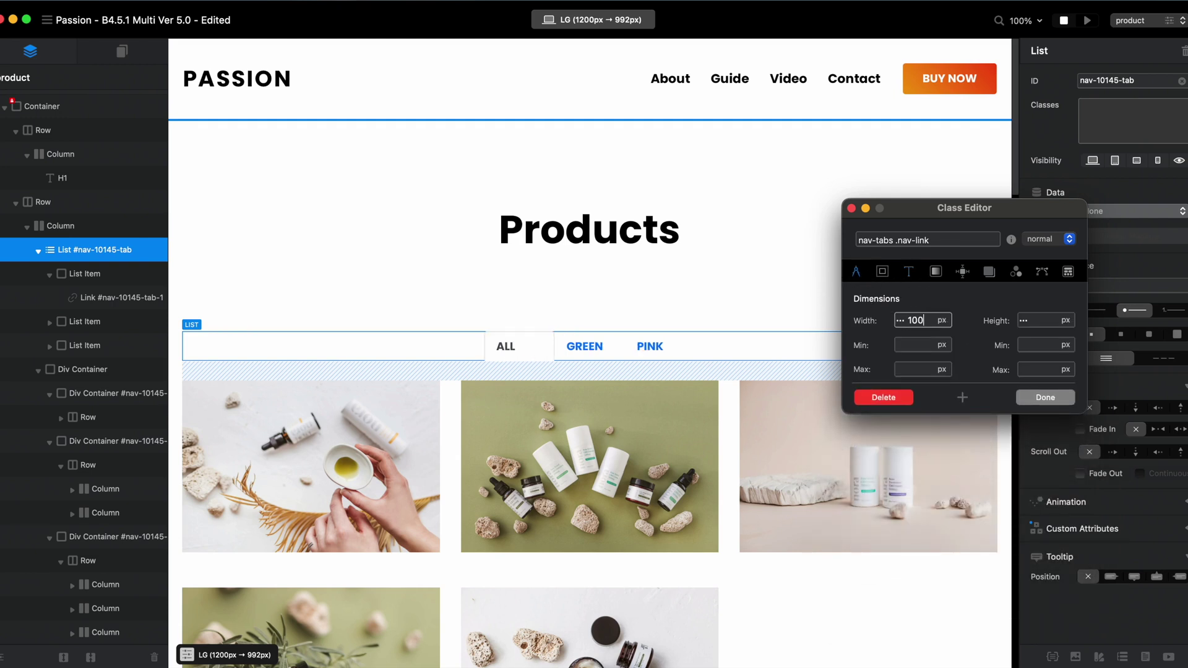
{"action": "left_click", "coordinate": [908, 271]}
{"action": "left_click", "coordinate": [985, 390]}
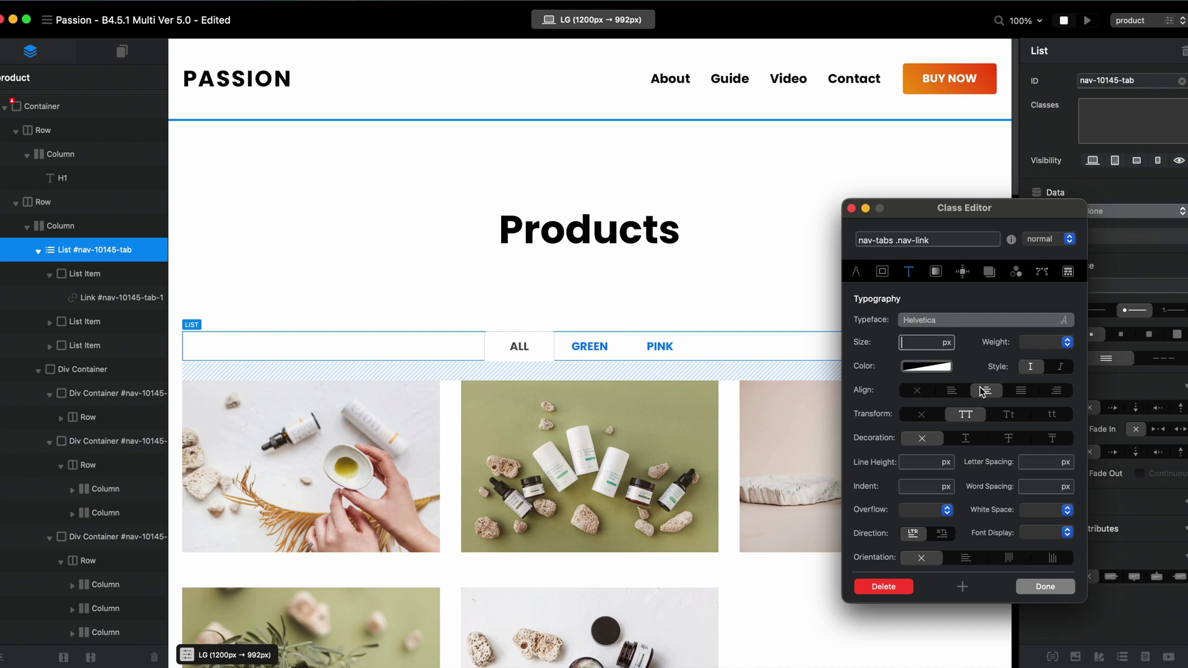
- Preview in Safari, switch among the uppercase ALL, GREEN and PINK filters, then return to Blocs
{"action": "left_click", "coordinate": [1045, 586]}
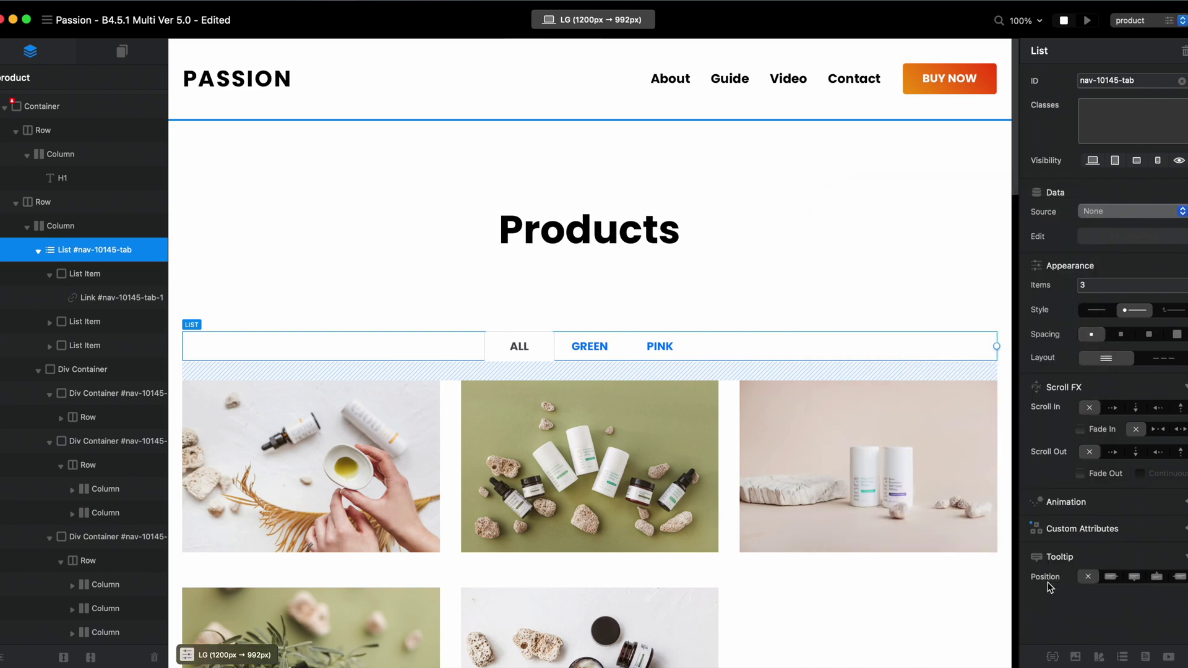
{"action": "key", "text": "super+p"}
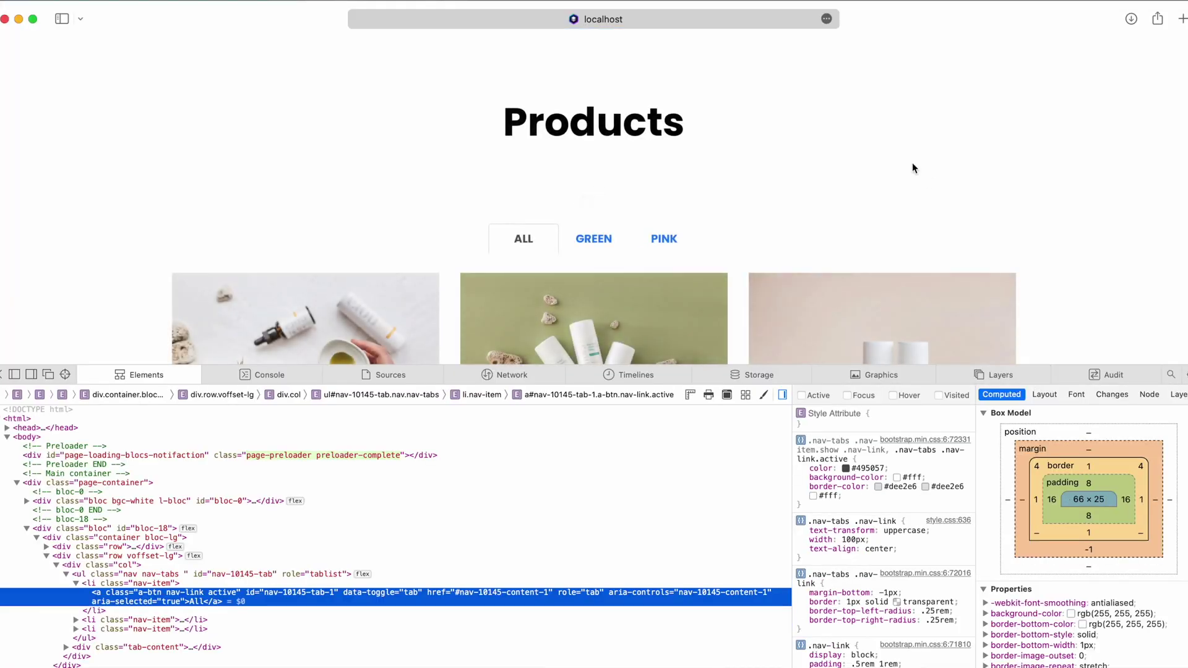
{"action": "left_click", "coordinate": [594, 239]}
{"action": "left_click", "coordinate": [641, 247]}
{"action": "left_click", "coordinate": [594, 260]}
{"action": "left_click", "coordinate": [673, 241]}
{"action": "left_click", "coordinate": [547, 240]}
{"action": "left_click", "coordinate": [605, 240]}
{"action": "left_click", "coordinate": [663, 240]}
{"action": "left_click", "coordinate": [591, 243]}
{"action": "left_click", "coordinate": [664, 246]}
{"action": "key", "text": "super+Tab"}
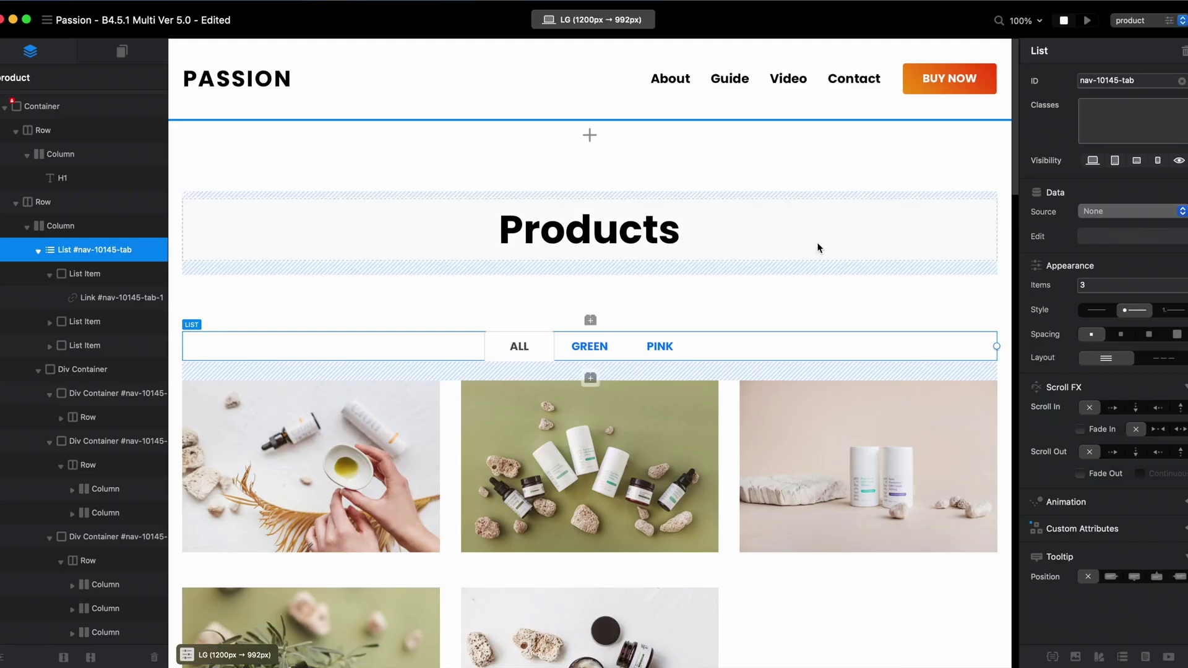
- Set the .nav-tabs .nav-link border width to 0 and preview the page in Safari
{"action": "left_click", "coordinate": [1052, 657]}
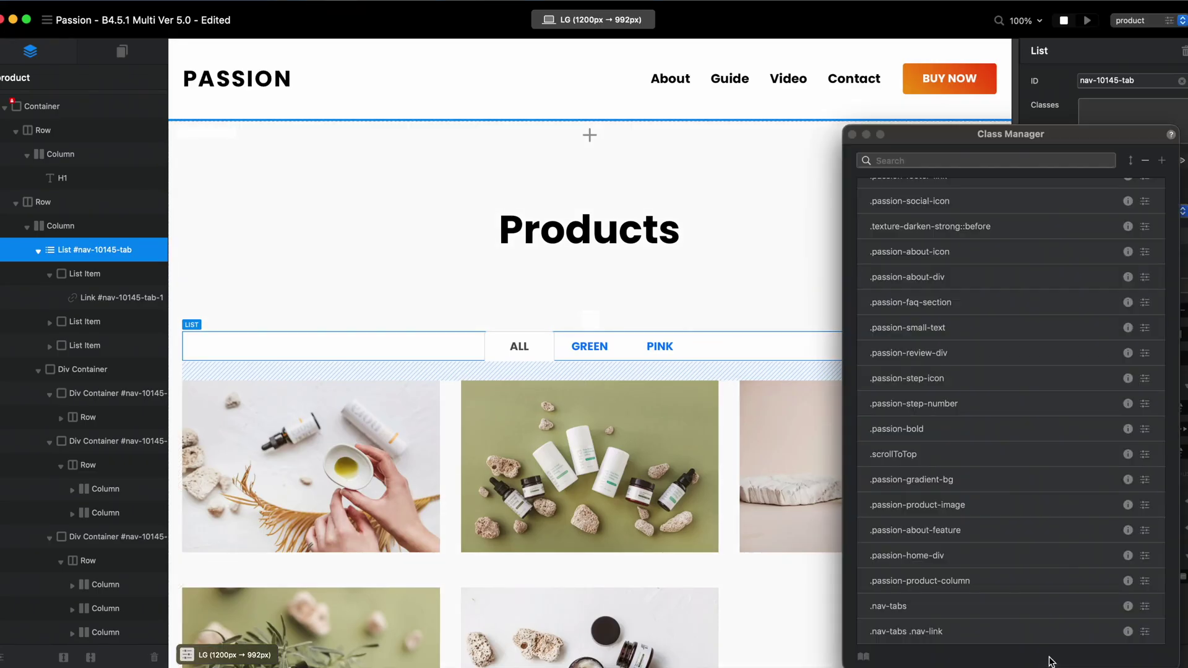
{"action": "double_click", "coordinate": [990, 631]}
{"action": "left_click", "coordinate": [852, 133]}
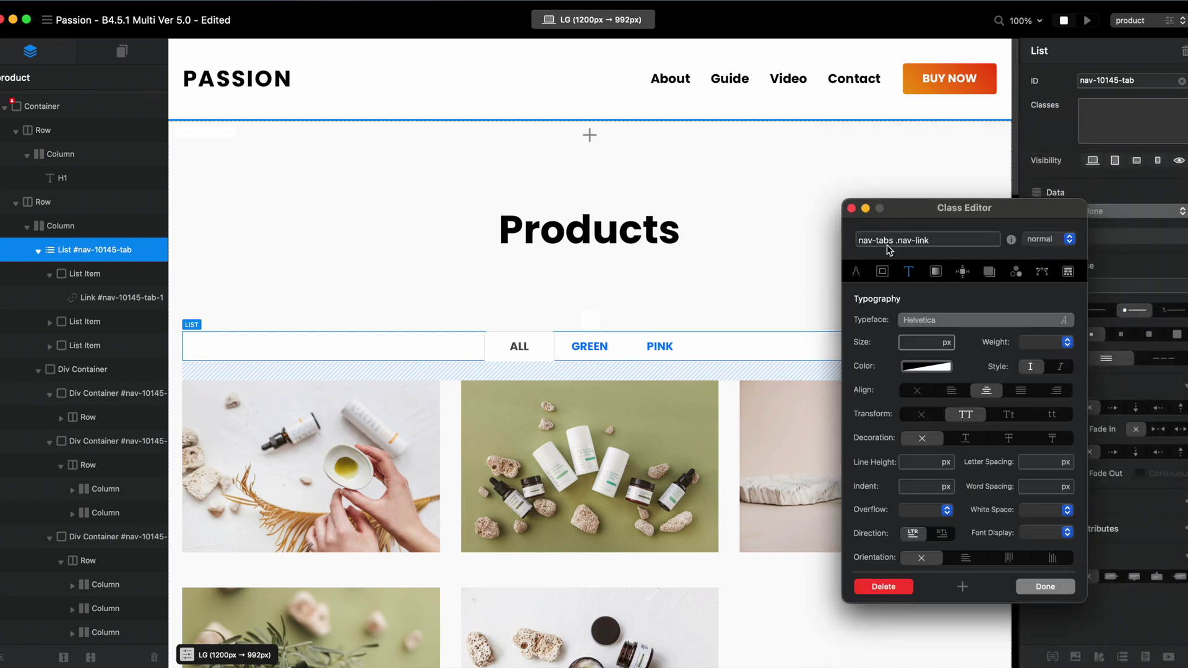
{"action": "left_click", "coordinate": [882, 271]}
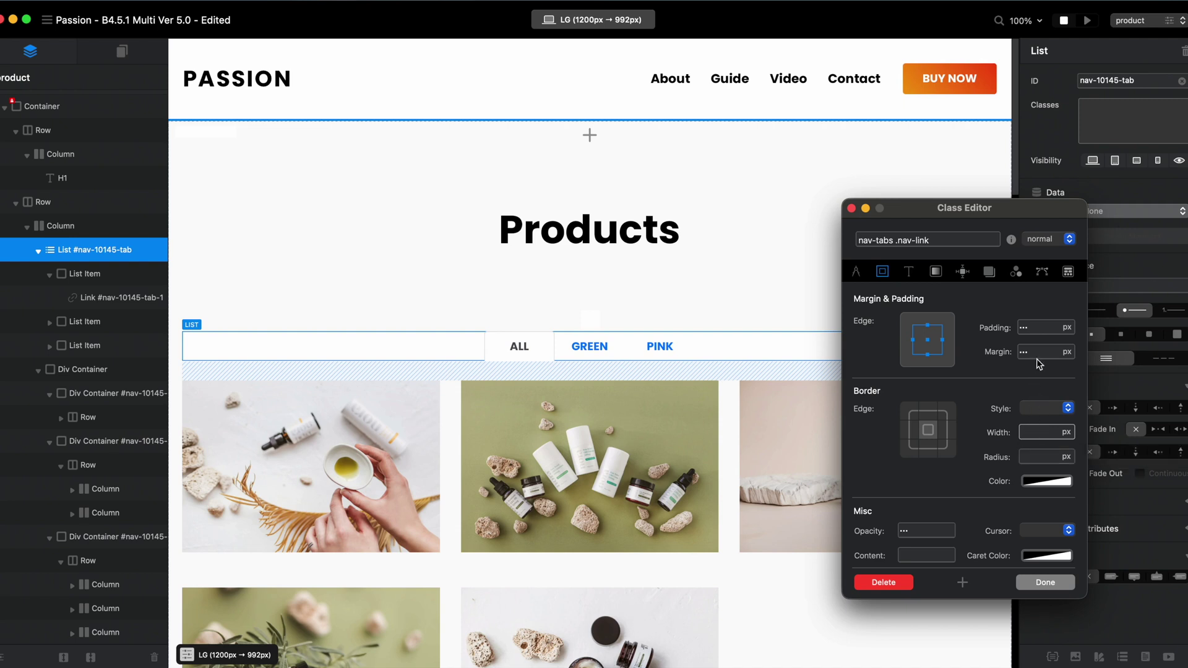
{"action": "key", "text": "Return"}
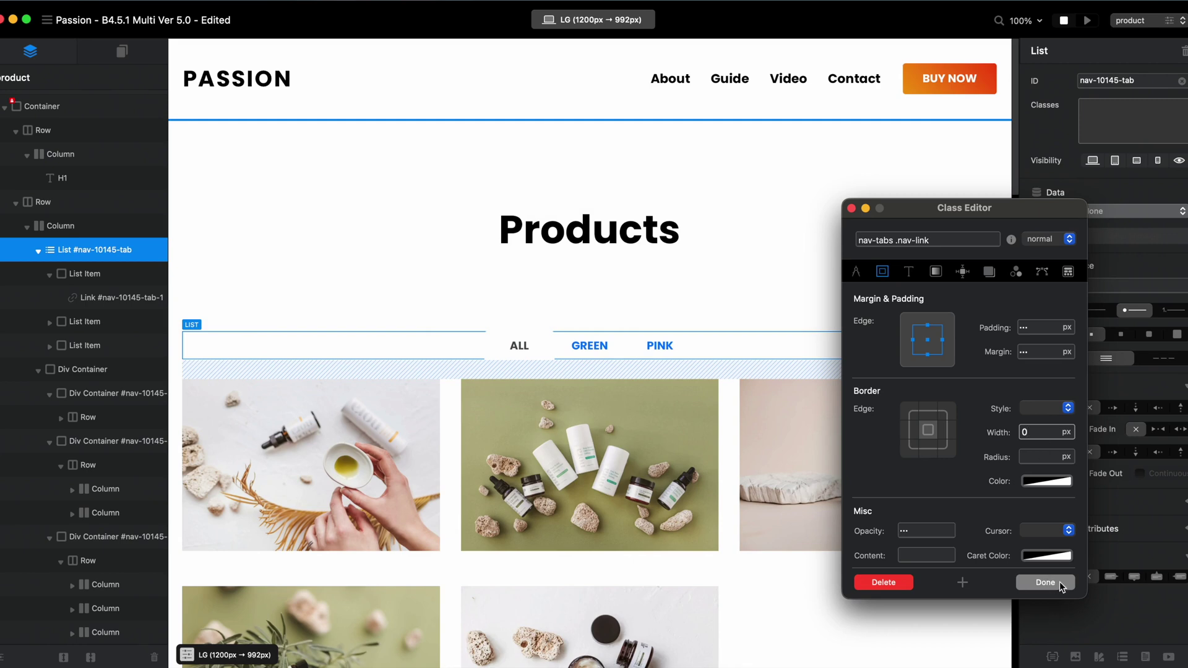
{"action": "key", "text": "super+p"}
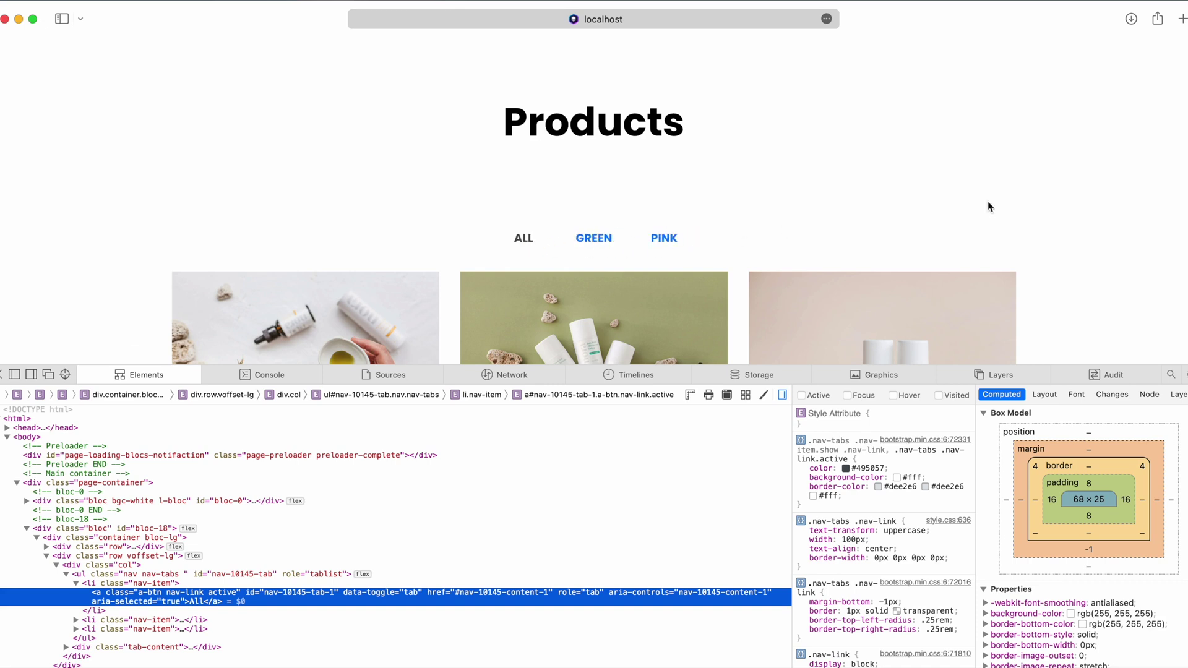
- Copy the full active-tab selector .nav-tabs .nav-item.show .nav-link, .nav-tabs .nav-link.active from Safari's Web Inspector
{"action": "key", "text": "super+Tab"}
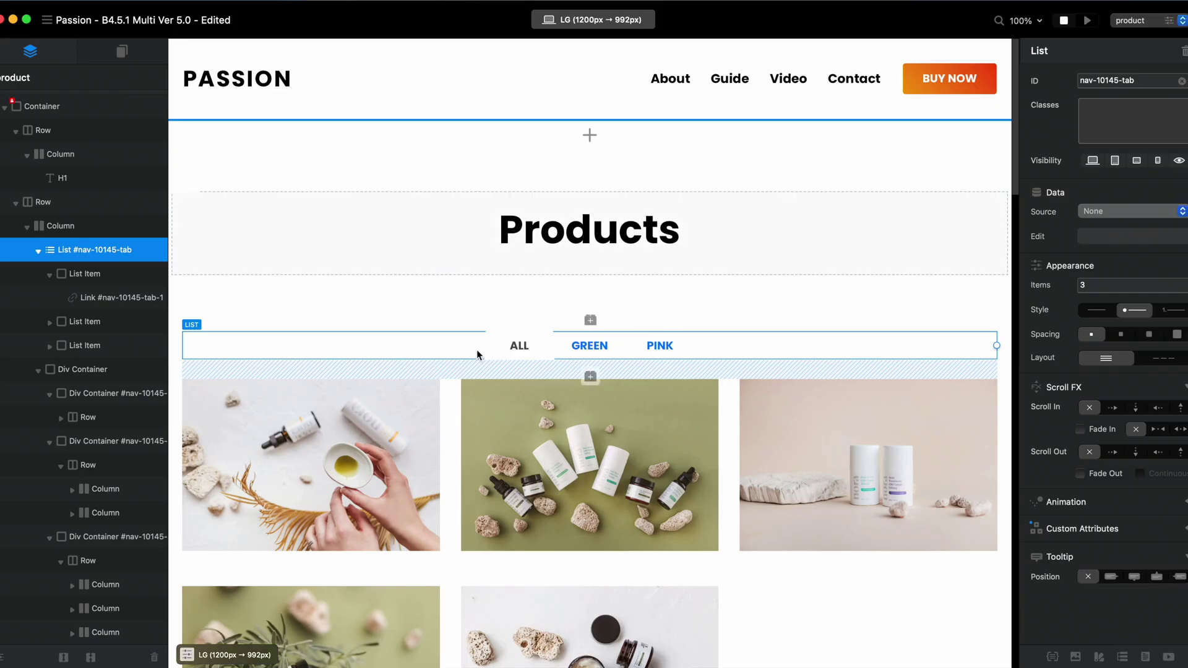
{"action": "key", "text": "super+Tab"}
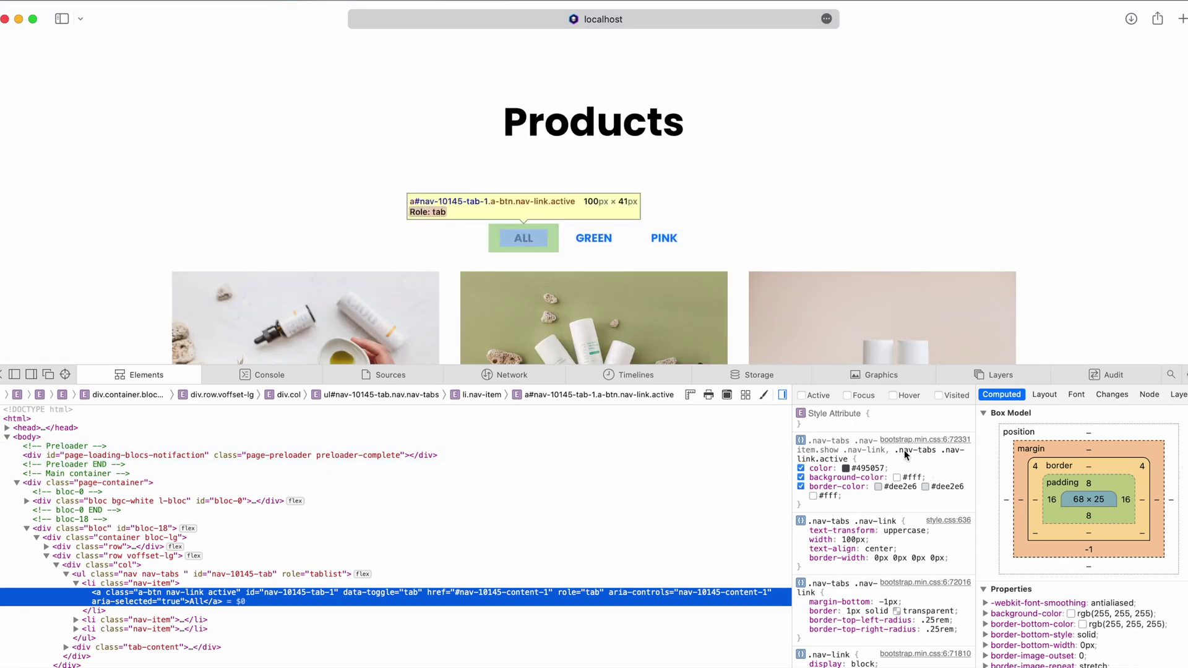
{"action": "left_click", "coordinate": [920, 454]}
{"action": "key", "text": "super+c"}
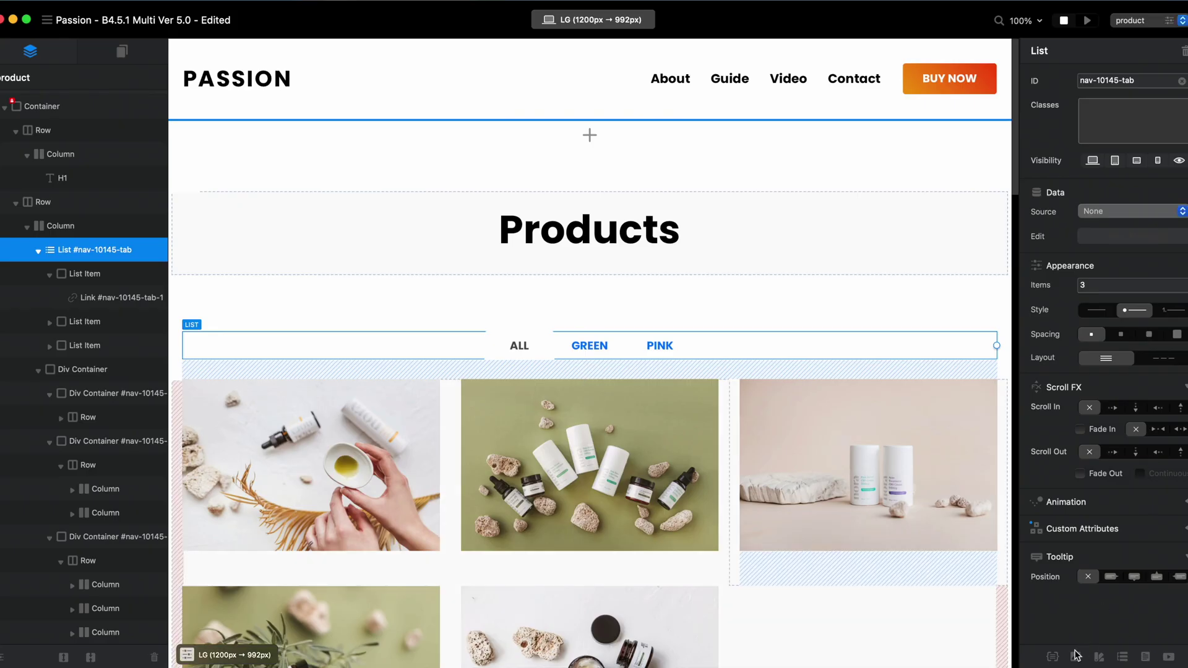
- Create a new Blocs class named after the pasted active-tab selector, keeping its spaces
{"action": "left_click", "coordinate": [1054, 656]}
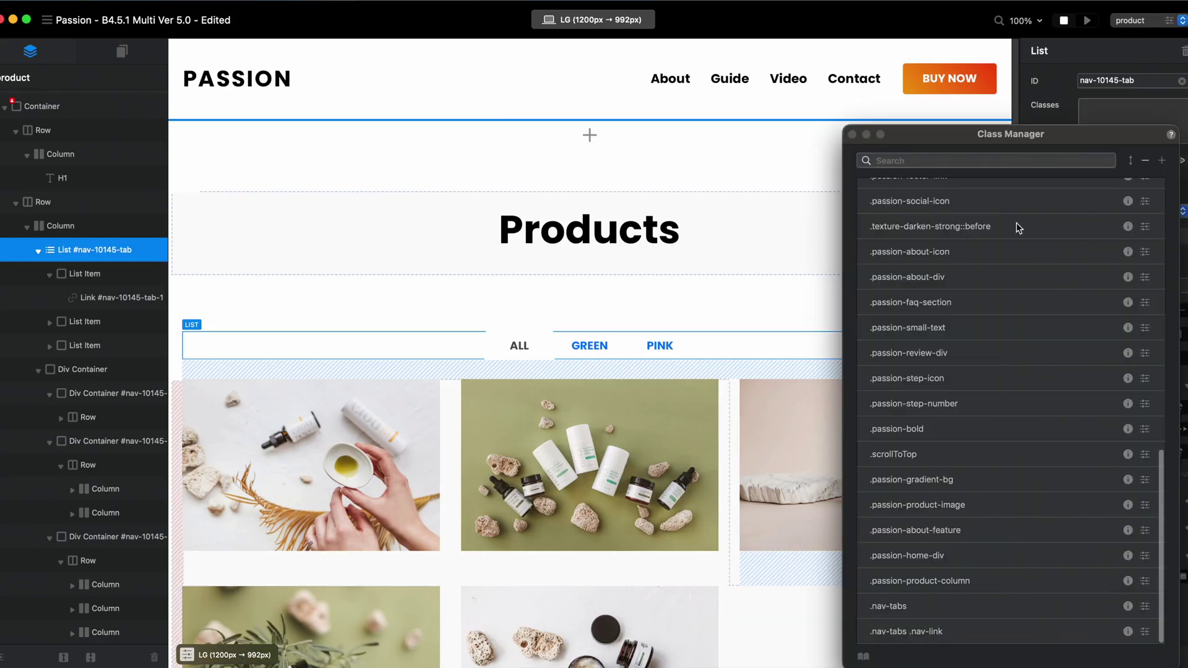
{"action": "left_click", "coordinate": [1162, 162]}
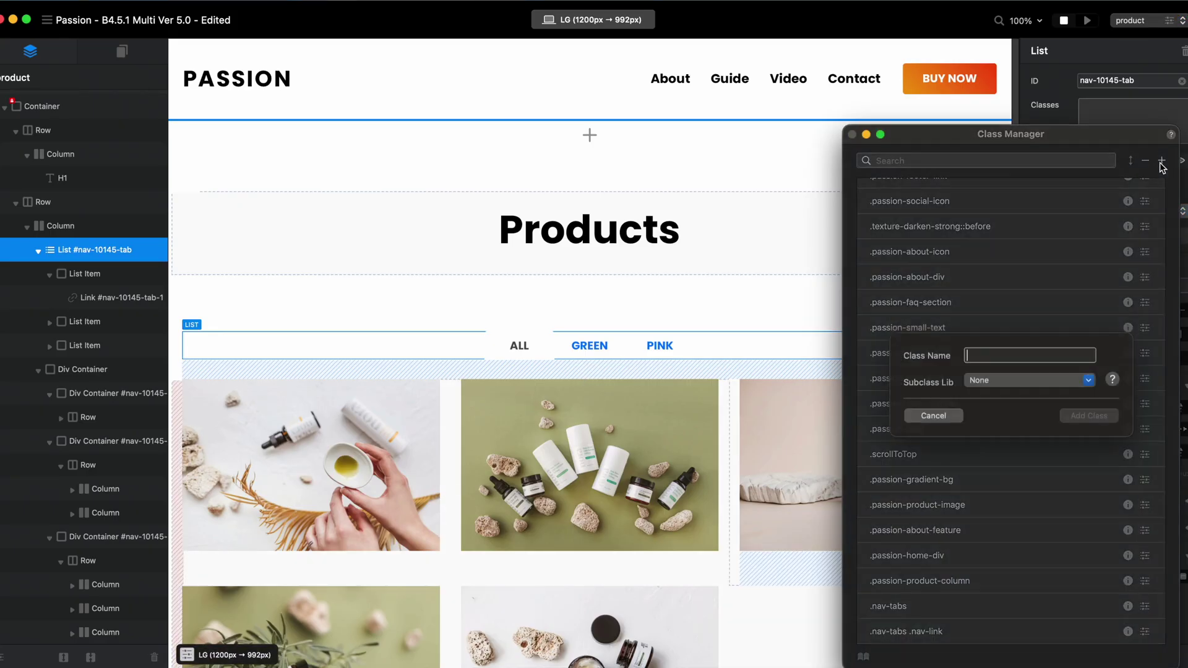
{"action": "key", "text": "super+v"}
{"action": "left_click", "coordinate": [1089, 429]}
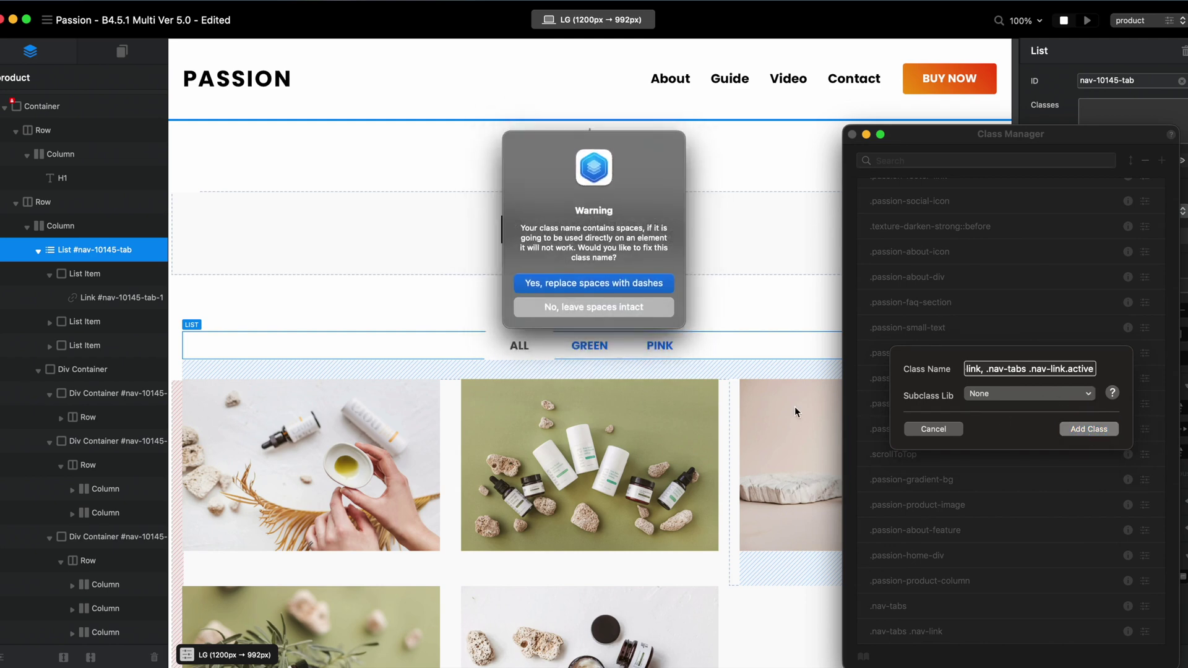
{"action": "left_click", "coordinate": [628, 307]}
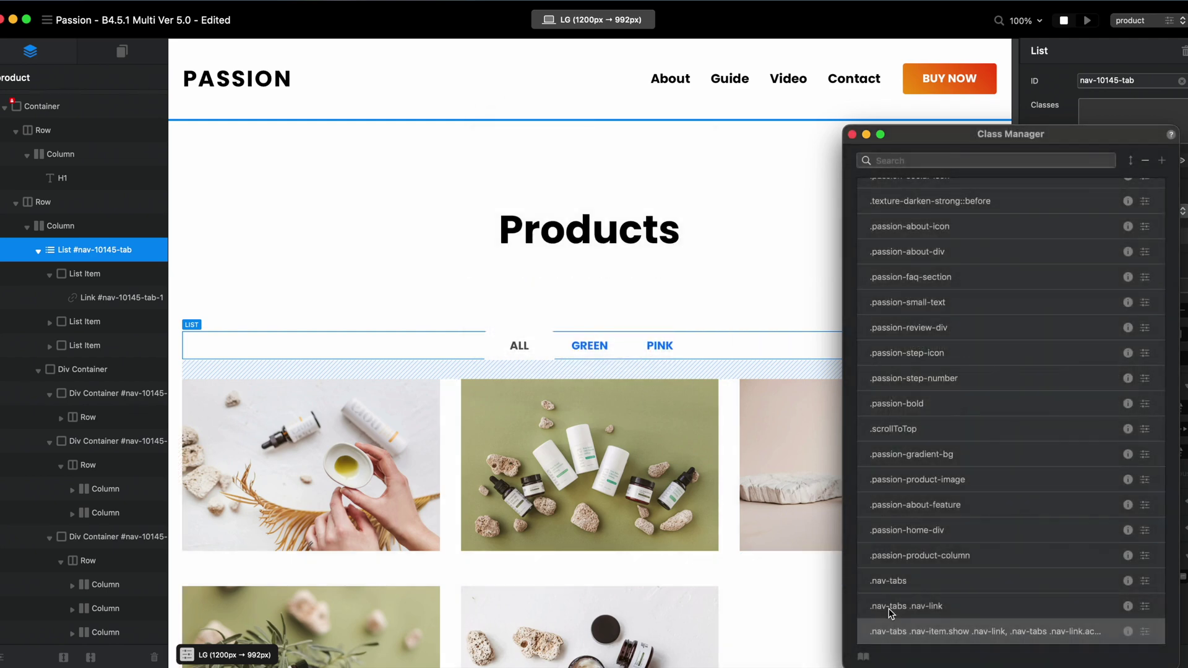
{"action": "left_click", "coordinate": [1145, 632]}
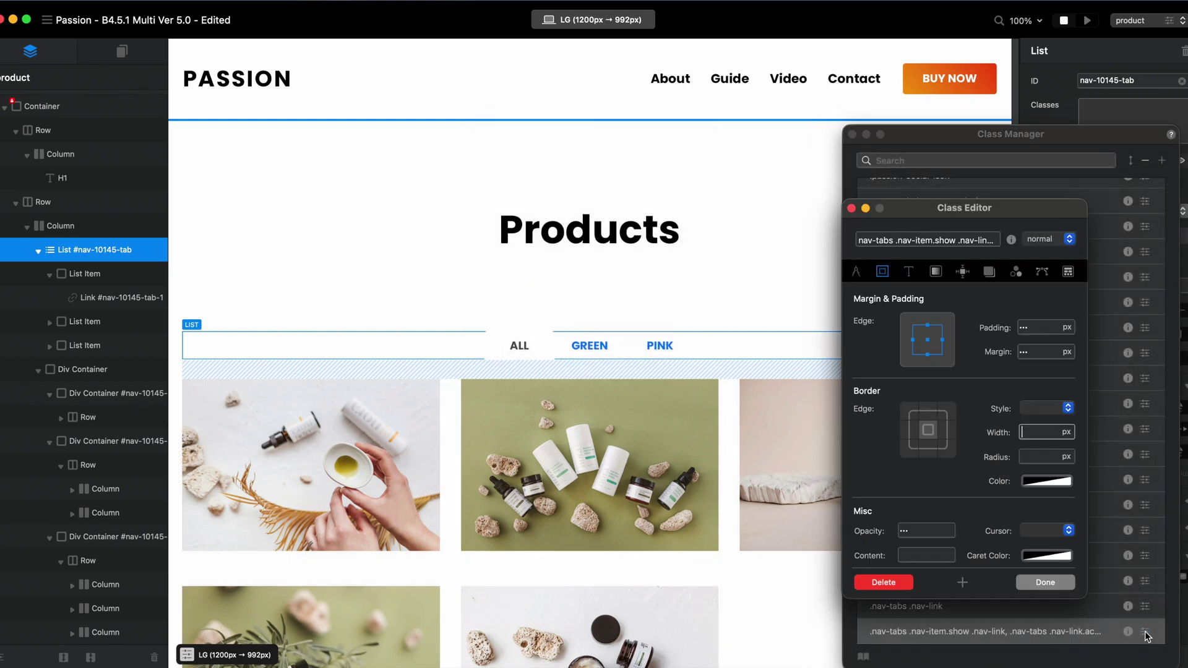
{"action": "left_click", "coordinate": [853, 135]}
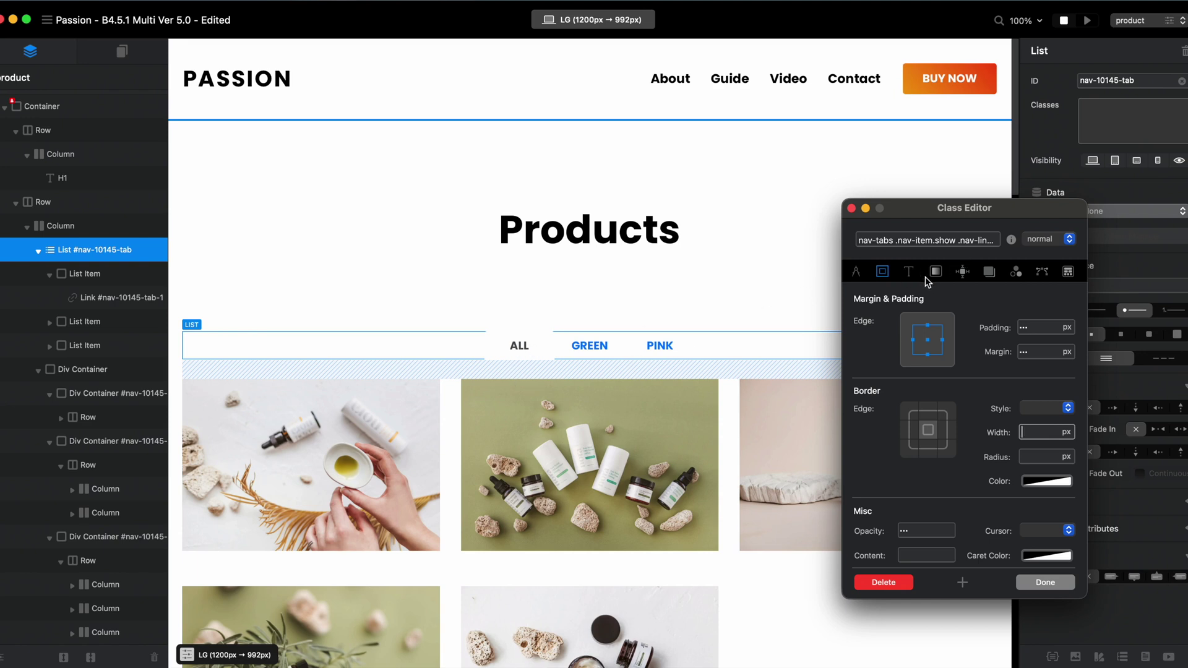
- Give the active-tab class a 3px solid orange (EF9C0C) border
{"action": "left_click", "coordinate": [1026, 437]}
{"action": "type", "text": "3"}
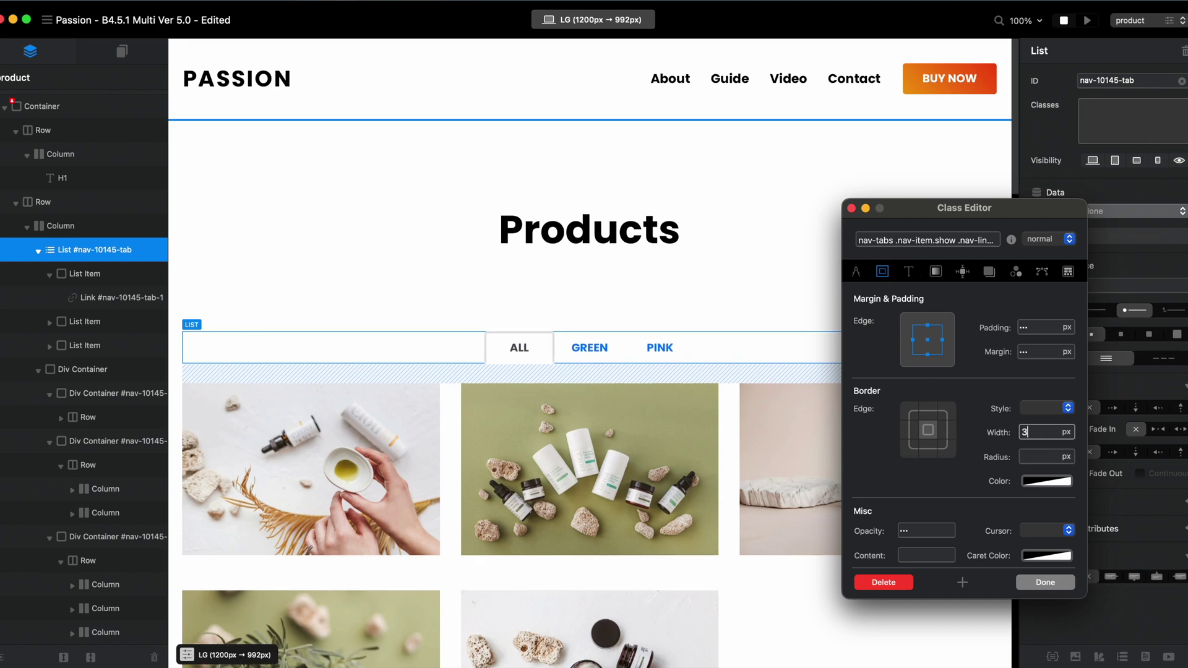
{"action": "left_click", "coordinate": [1052, 414]}
{"action": "left_click", "coordinate": [1050, 427]}
{"action": "left_click", "coordinate": [1042, 481]}
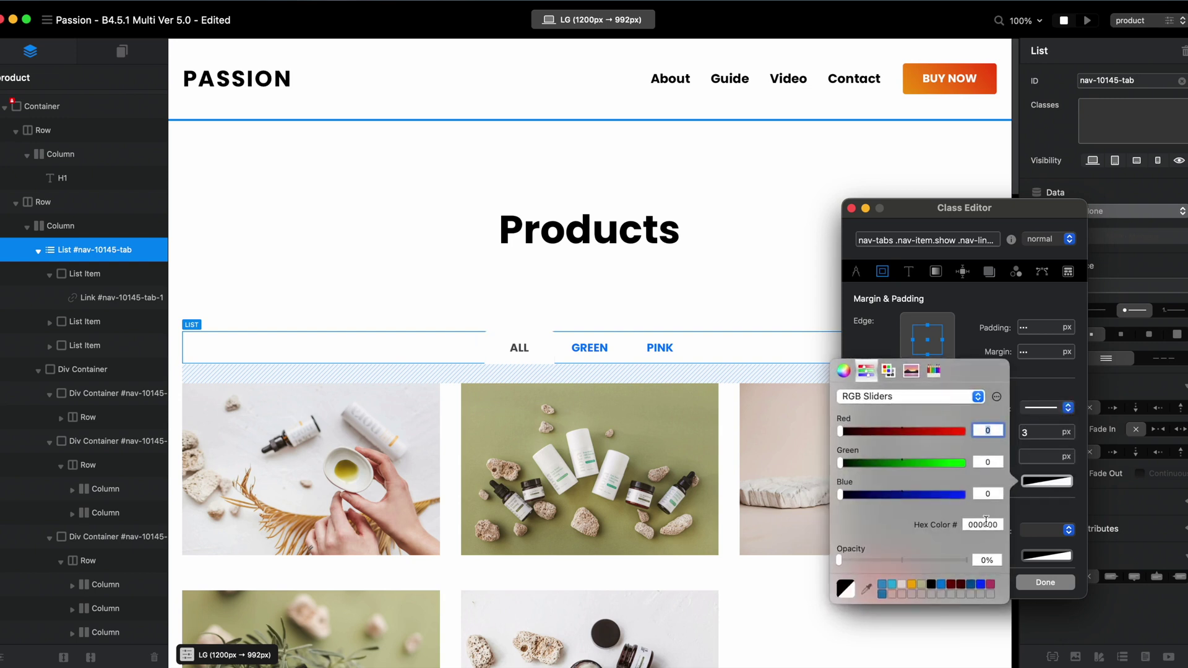
{"action": "left_click", "coordinate": [911, 586]}
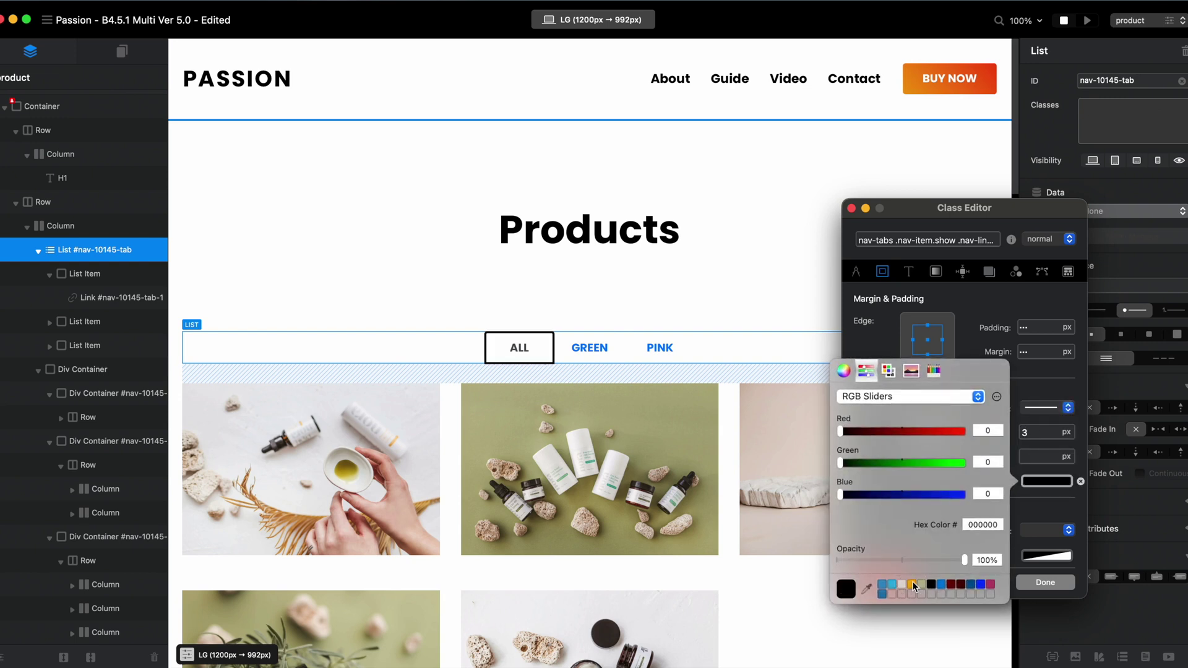
{"action": "left_click", "coordinate": [912, 585]}
{"action": "left_click", "coordinate": [1045, 583]}
{"action": "left_click", "coordinate": [1048, 575]}
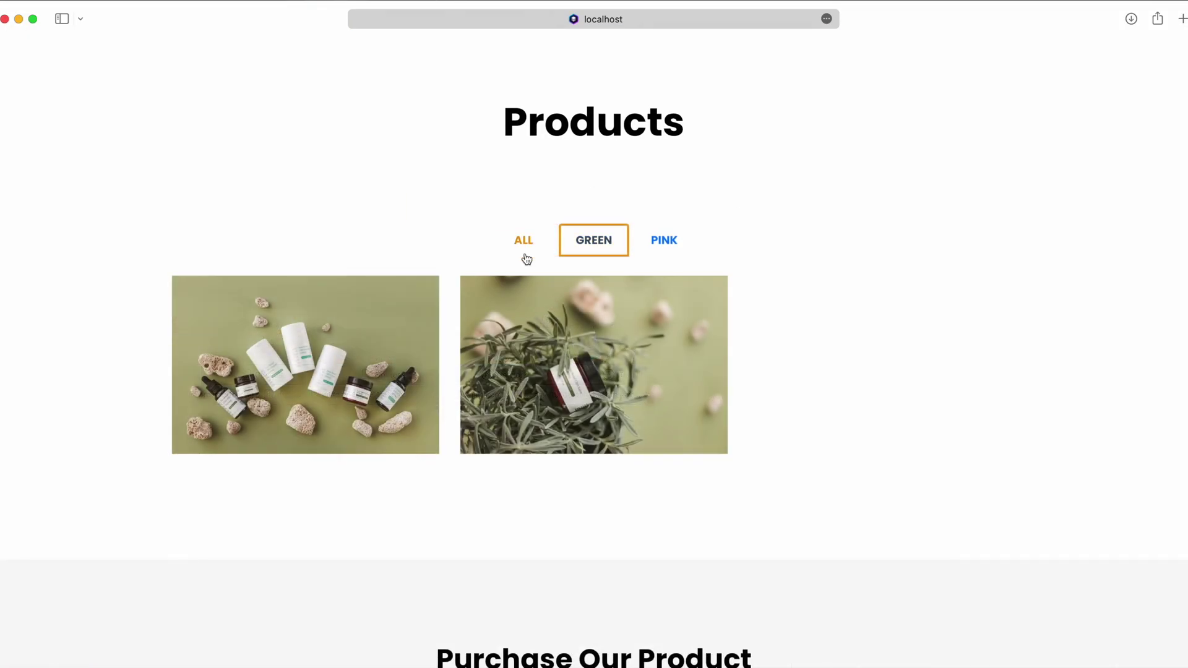
- Switch repeatedly among ALL, GREEN and PINK to confirm the orange border follows the active tab
{"action": "left_click", "coordinate": [525, 253]}
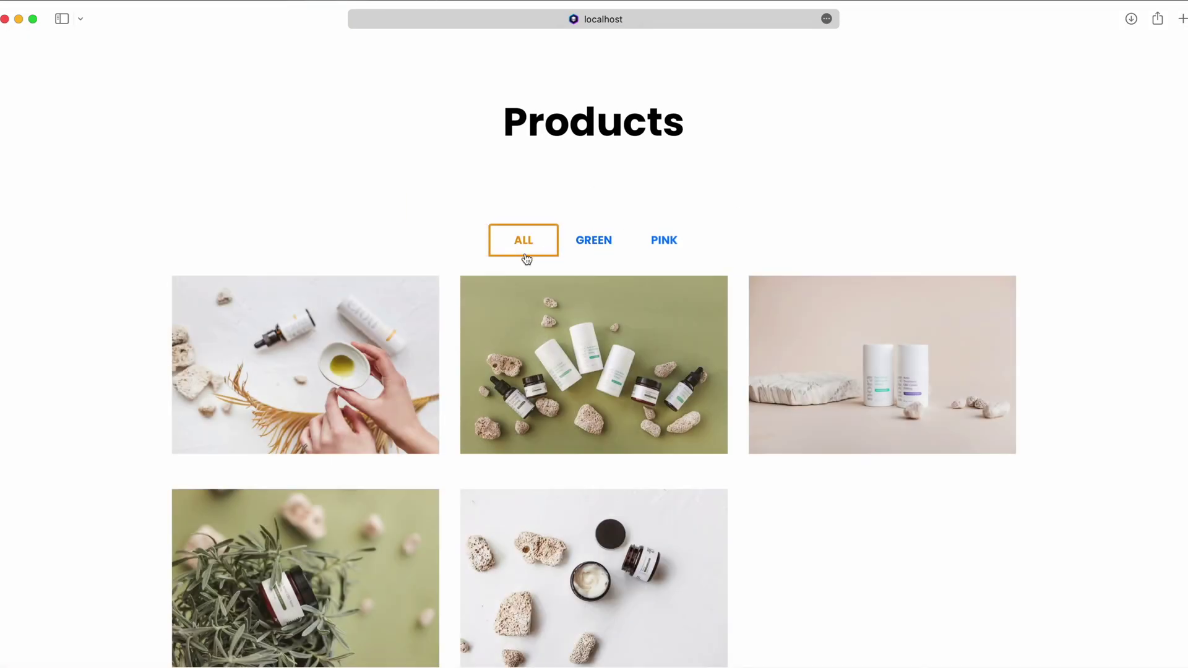
{"action": "left_click", "coordinate": [582, 251]}
{"action": "left_click", "coordinate": [655, 241]}
{"action": "left_click", "coordinate": [591, 244]}
{"action": "left_click", "coordinate": [519, 243]}
{"action": "left_click", "coordinate": [587, 242]}
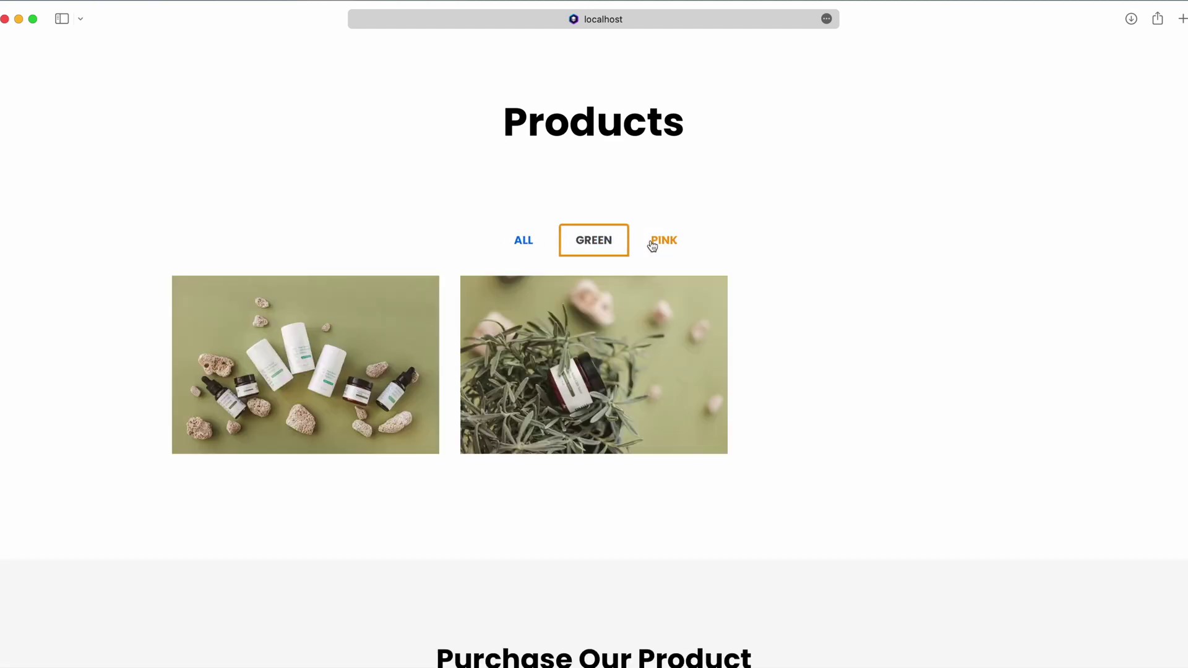
{"action": "left_click", "coordinate": [652, 244]}
{"action": "left_click", "coordinate": [609, 246]}
{"action": "left_click", "coordinate": [658, 241]}
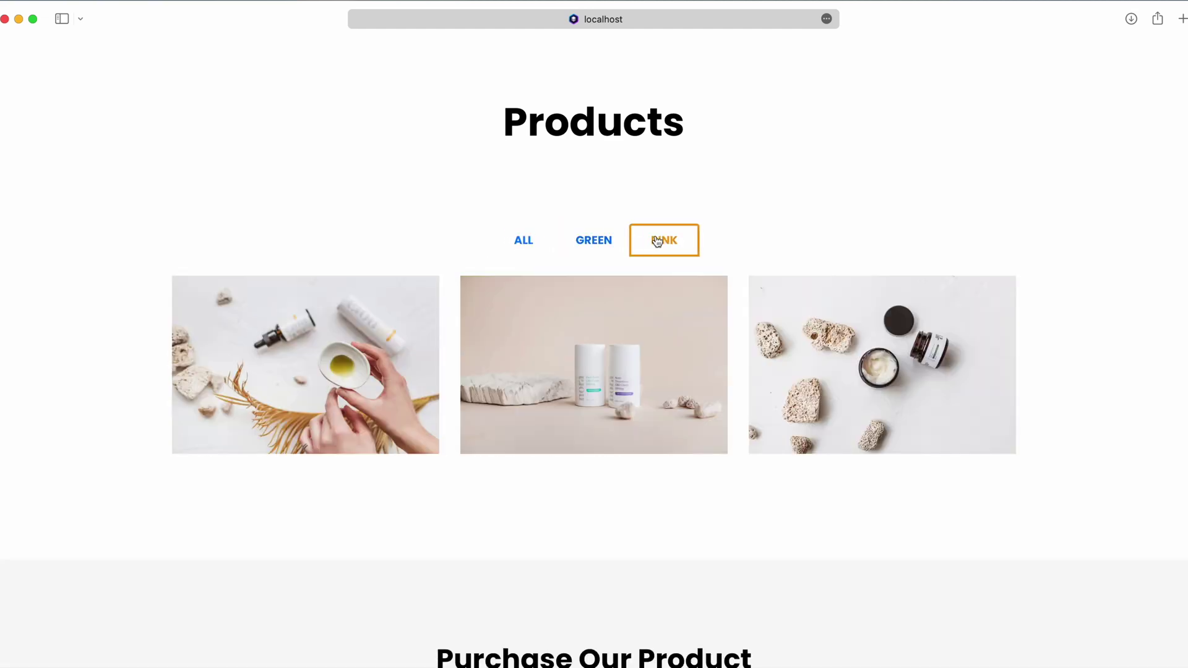
{"action": "left_click", "coordinate": [583, 238]}
{"action": "left_click", "coordinate": [520, 240]}
{"action": "left_click", "coordinate": [591, 242]}
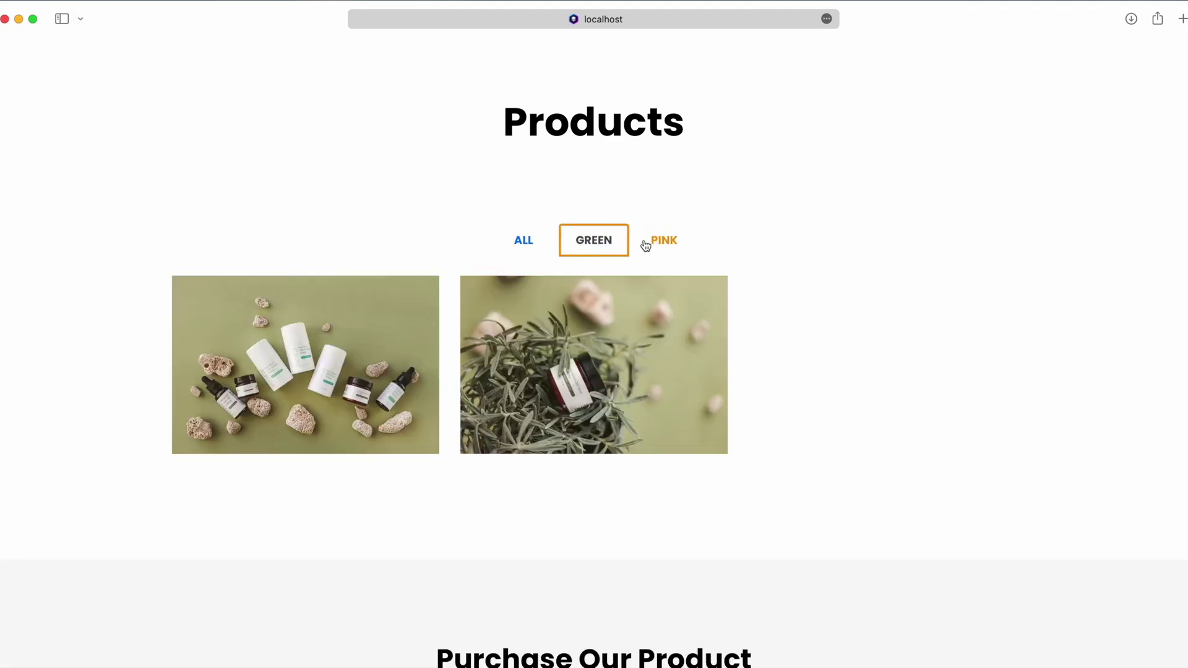
{"action": "left_click", "coordinate": [644, 243]}
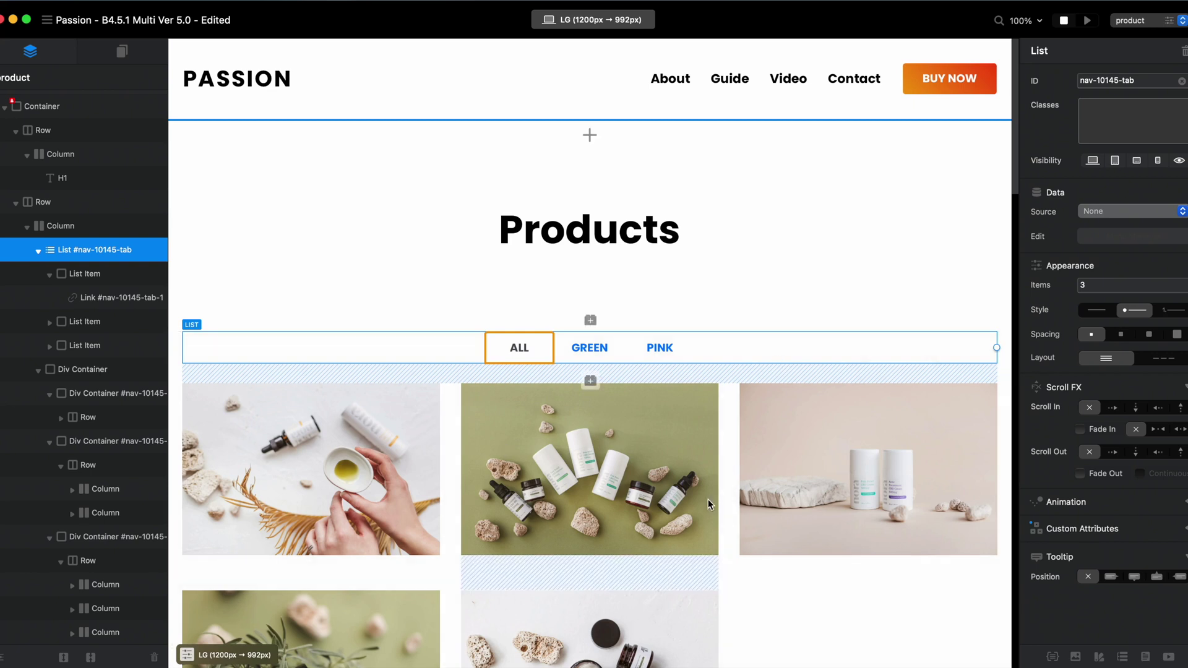
- Give the first product grid container, nav-10145-content-1, an Appear on Screen Fade In animation
{"action": "scroll", "coordinate": [708, 499], "scroll_direction": "down", "scroll_amount": 5}
{"action": "left_click", "coordinate": [720, 496]}
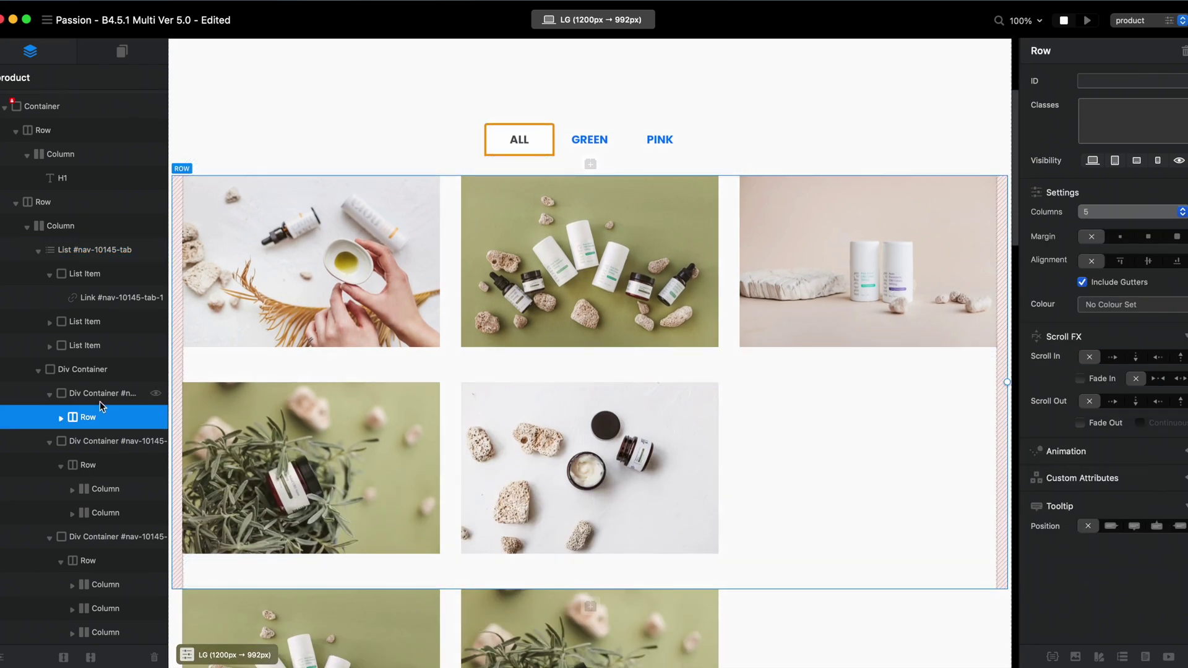
{"action": "left_click", "coordinate": [64, 393]}
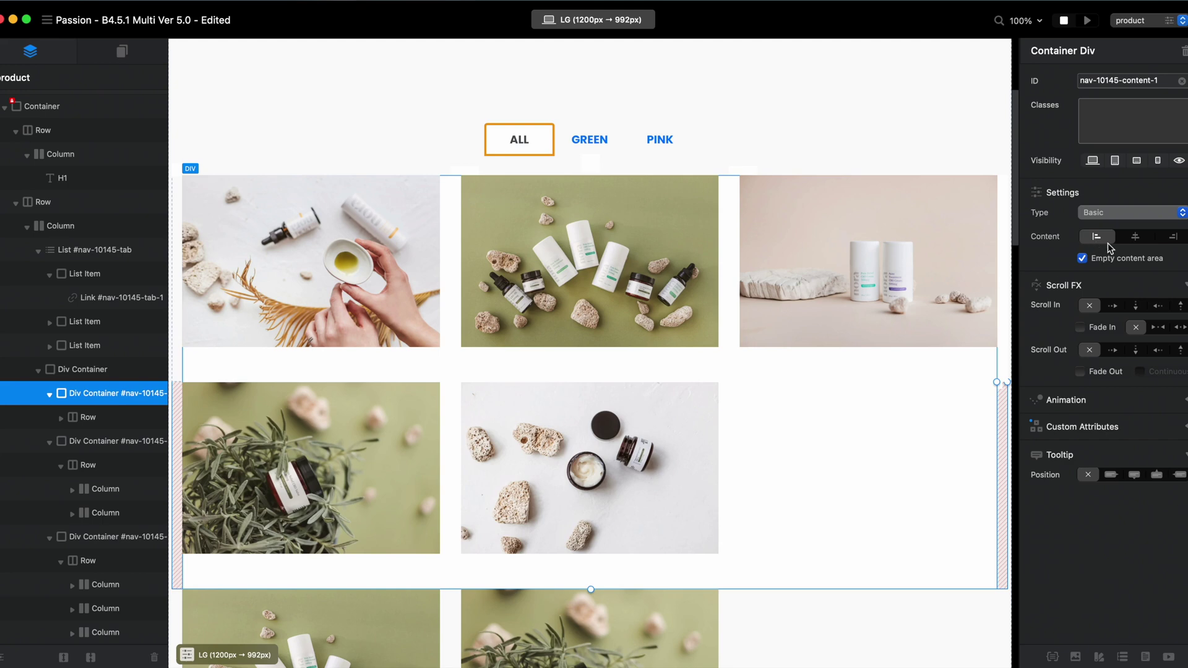
{"action": "left_click", "coordinate": [1092, 409]}
{"action": "left_click", "coordinate": [1118, 444]}
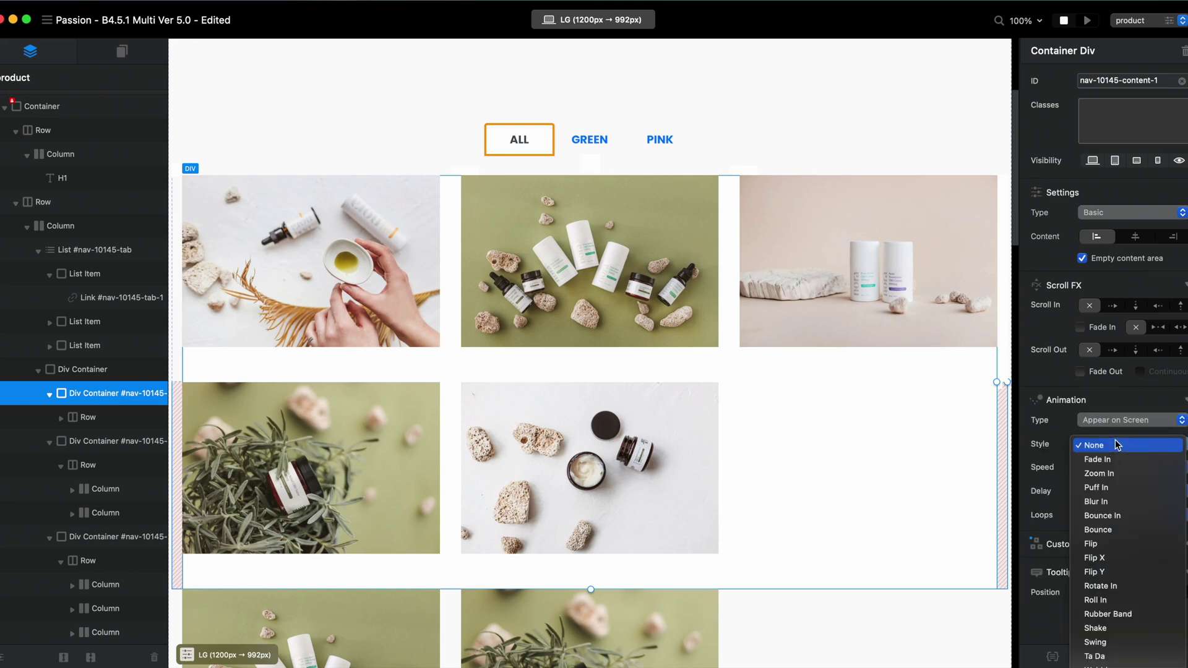
{"action": "left_click", "coordinate": [1121, 457]}
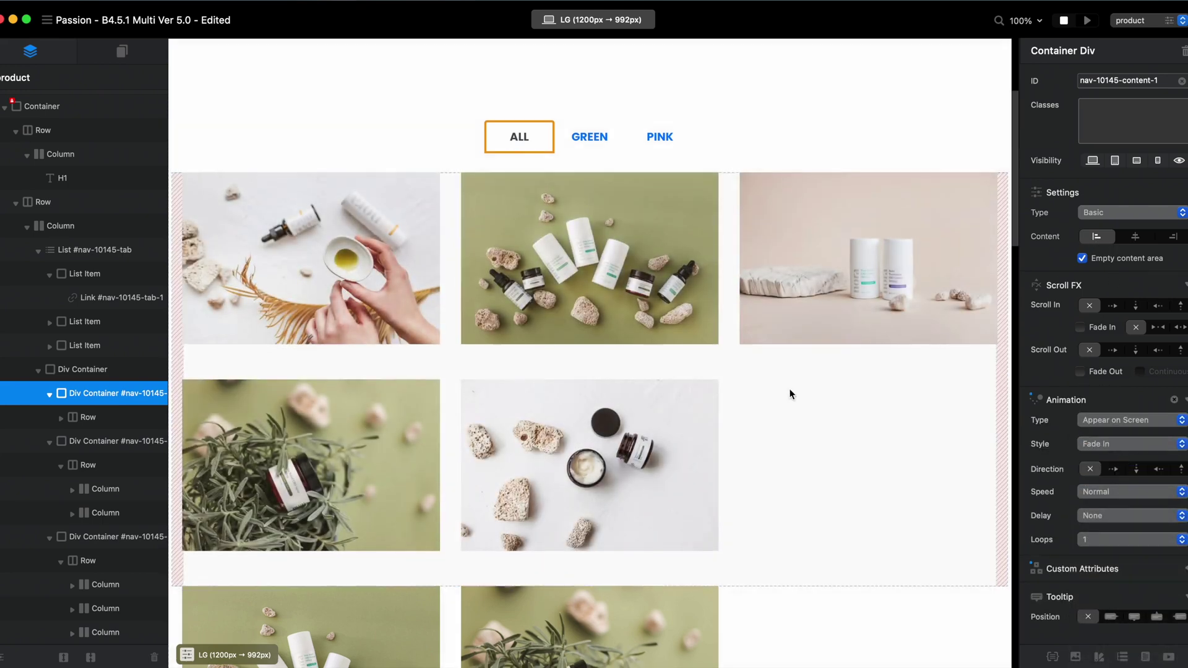
- Set Fade In on the green and pink grid containers, nav-10145-content-2 and content-3
{"action": "scroll", "coordinate": [790, 393], "scroll_direction": "down", "scroll_amount": 5}
{"action": "left_click", "coordinate": [961, 415]}
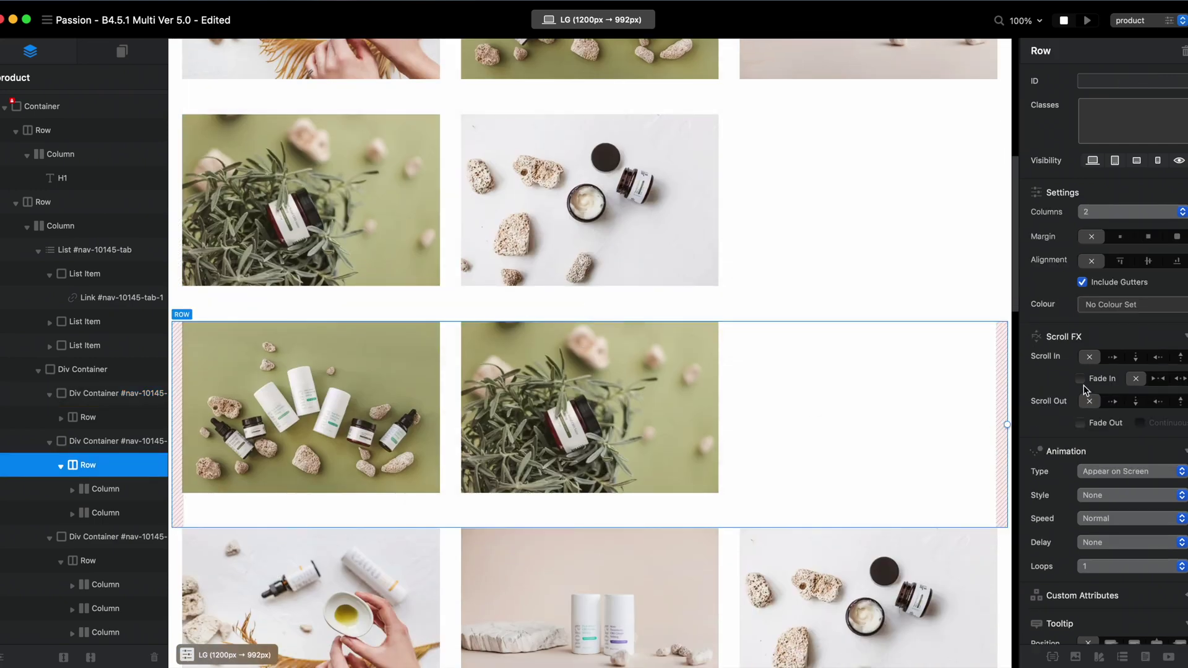
{"action": "left_click", "coordinate": [1003, 425]}
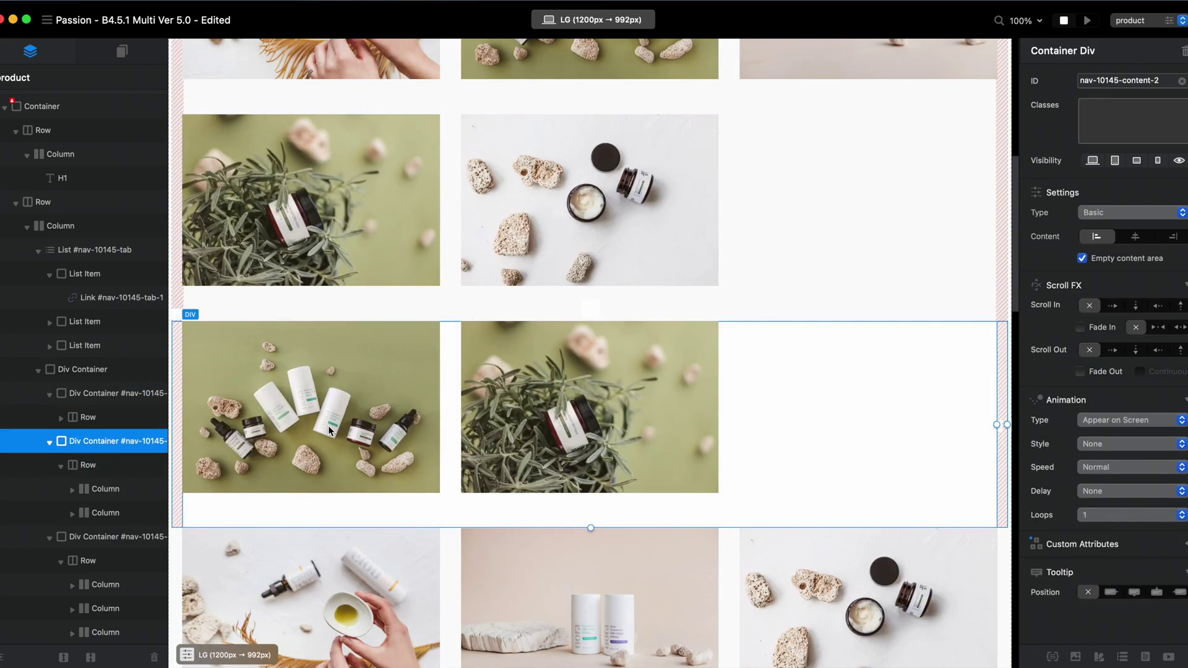
{"action": "left_click", "coordinate": [1136, 444]}
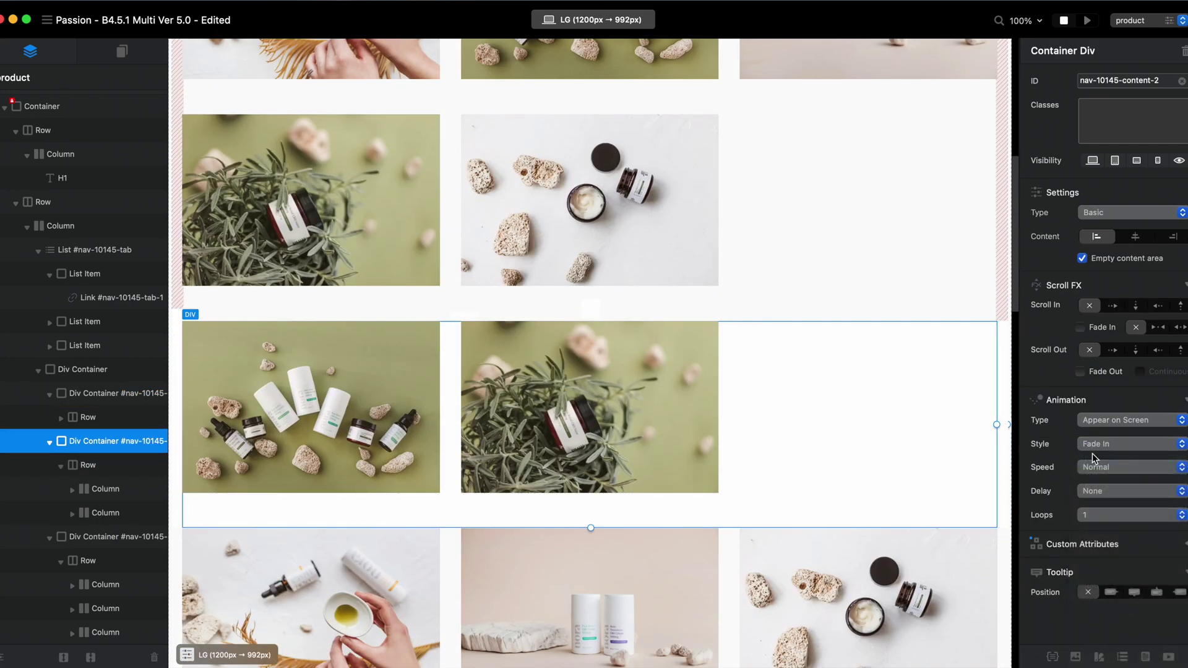
{"action": "left_click", "coordinate": [1108, 459]}
{"action": "left_click", "coordinate": [135, 537]}
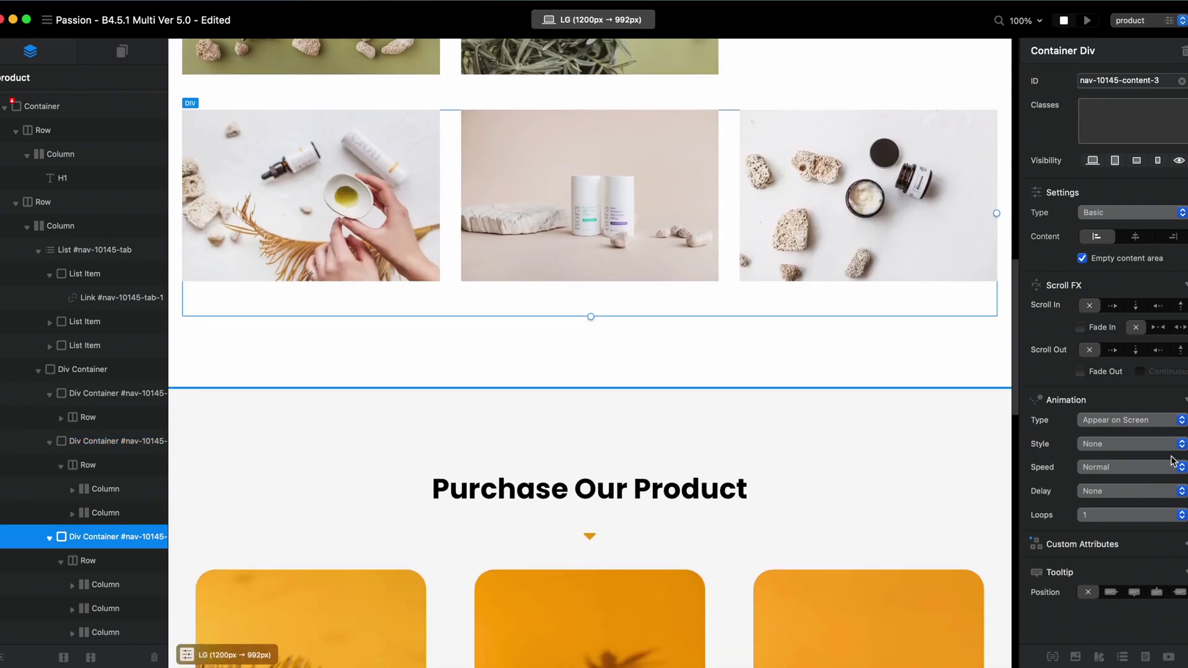
{"action": "left_click", "coordinate": [1138, 444]}
{"action": "left_click", "coordinate": [1108, 459]}
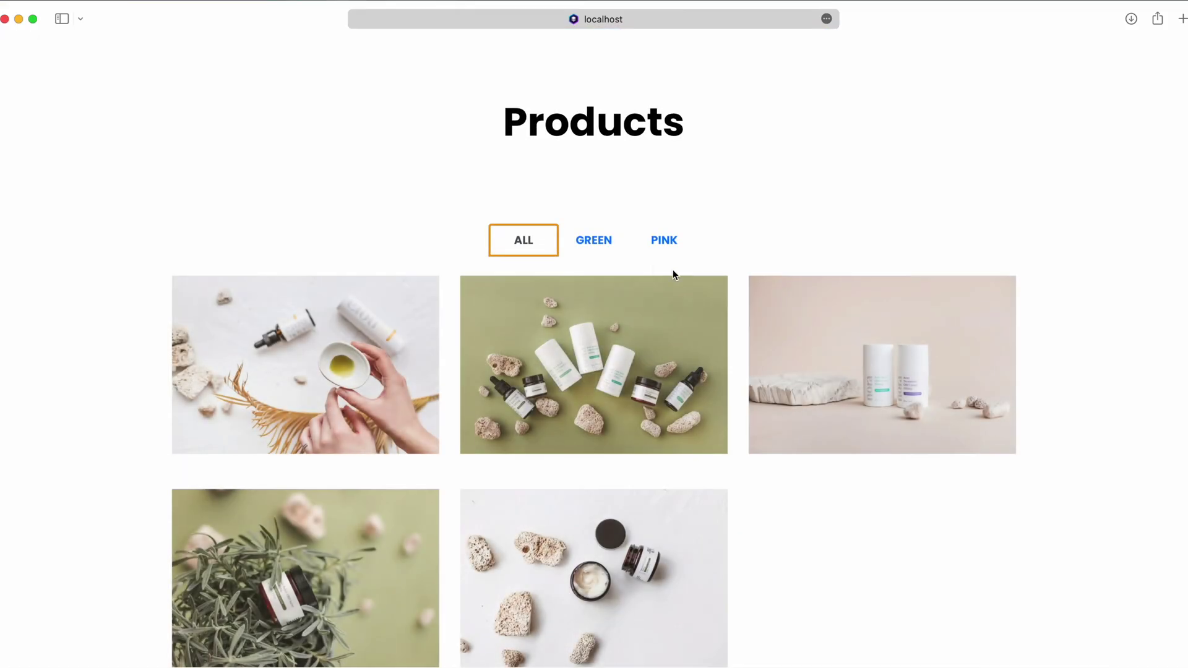
- Preview the Green and Pink filters in Safari to watch the grids fade in
{"action": "left_click", "coordinate": [612, 248]}
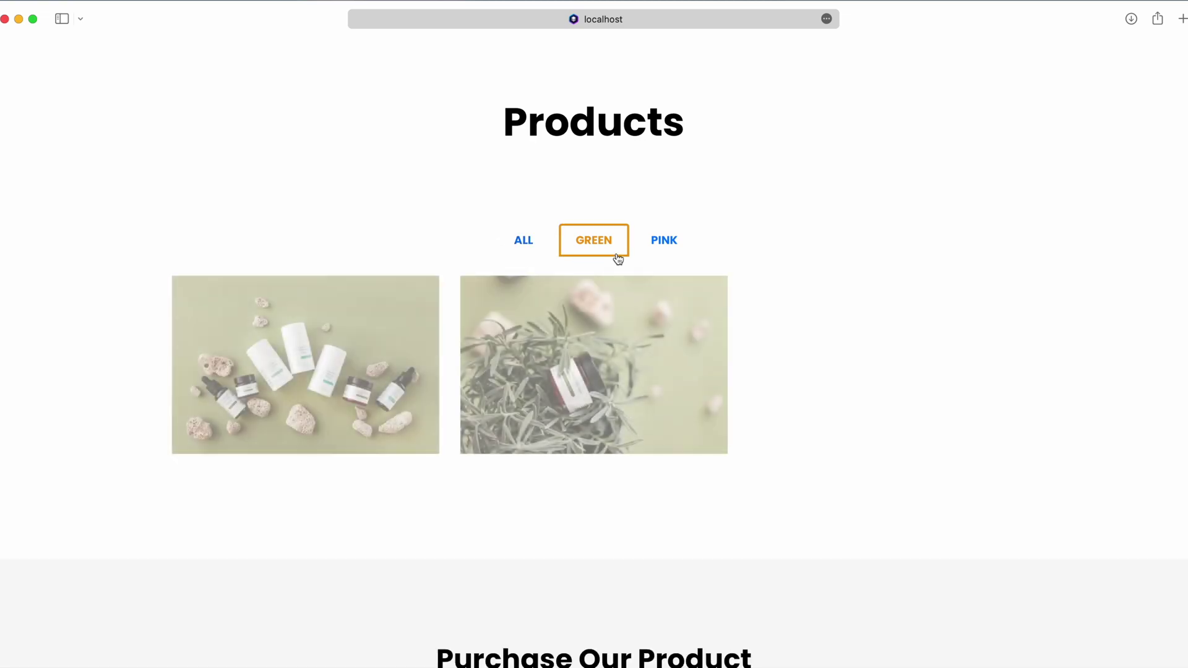
{"action": "left_click", "coordinate": [645, 245]}
{"action": "left_click", "coordinate": [595, 248]}
{"action": "left_click", "coordinate": [663, 247]}
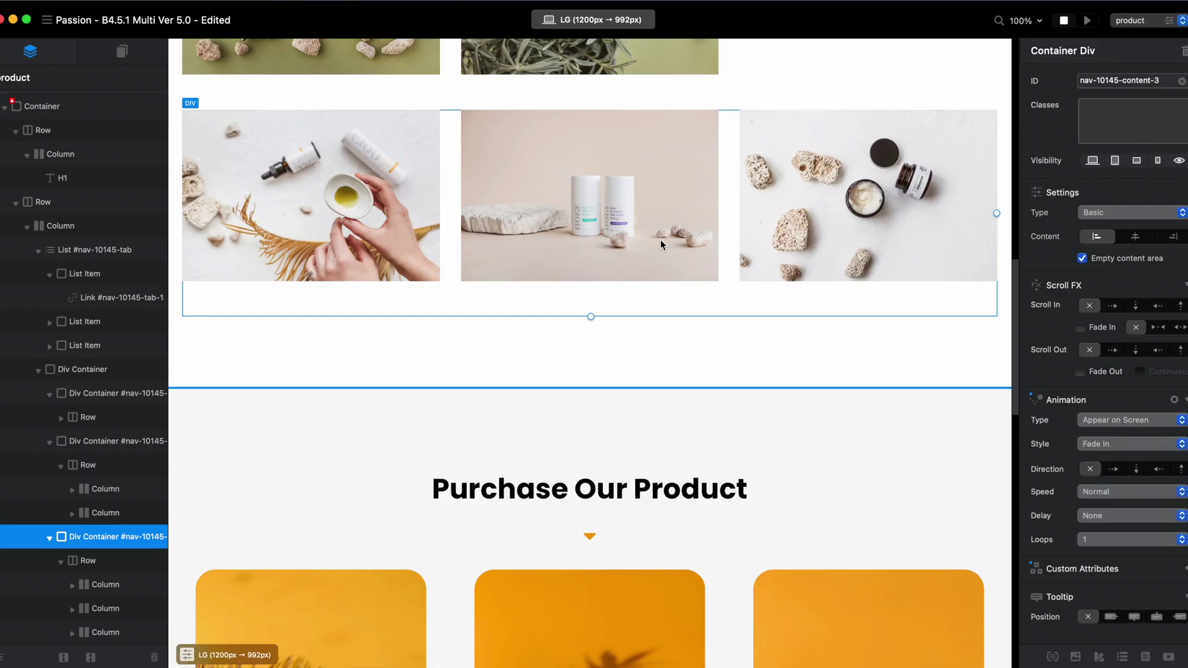
- Change the pink grid's animation style to Zoom In and re-check the Pink and Green tabs
{"action": "scroll", "coordinate": [785, 297], "scroll_direction": "up", "scroll_amount": 3}
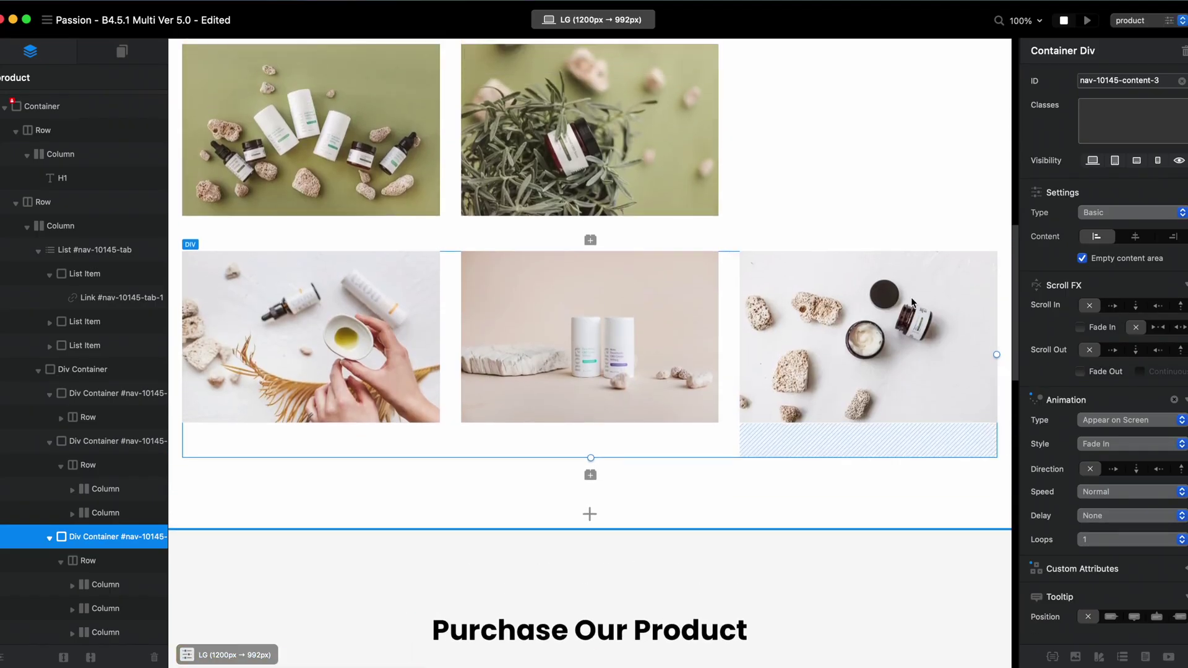
{"action": "left_click", "coordinate": [1122, 443]}
{"action": "left_click", "coordinate": [1125, 460]}
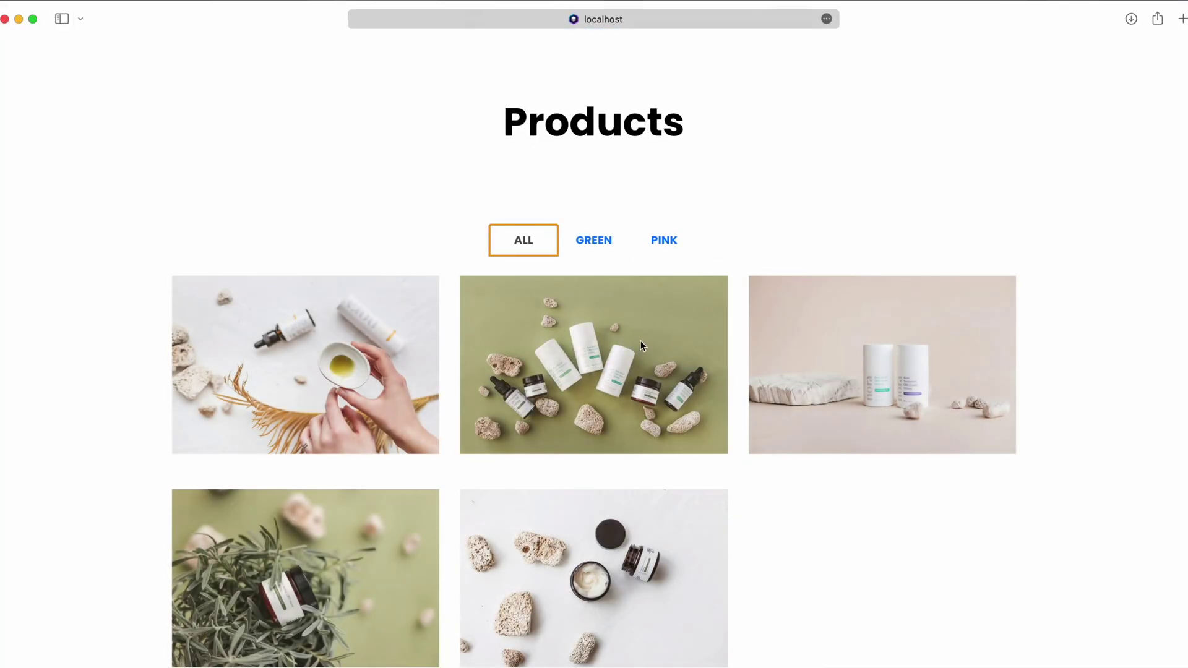
{"action": "left_click", "coordinate": [659, 243]}
{"action": "left_click", "coordinate": [593, 243]}
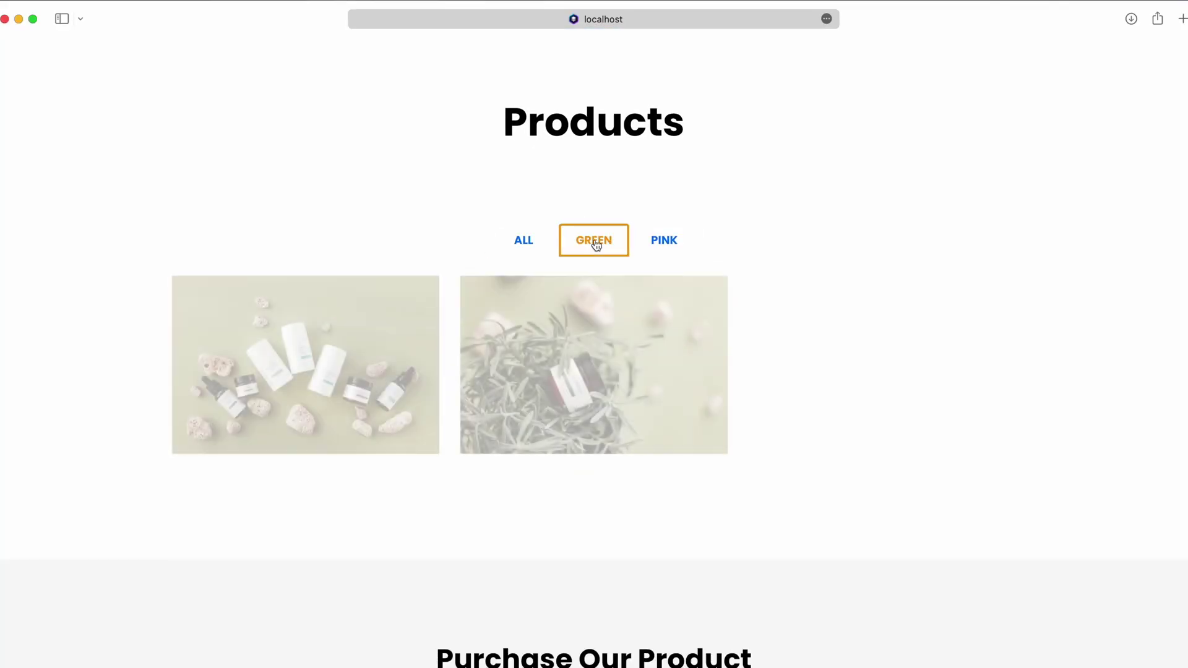
{"action": "left_click", "coordinate": [635, 241]}
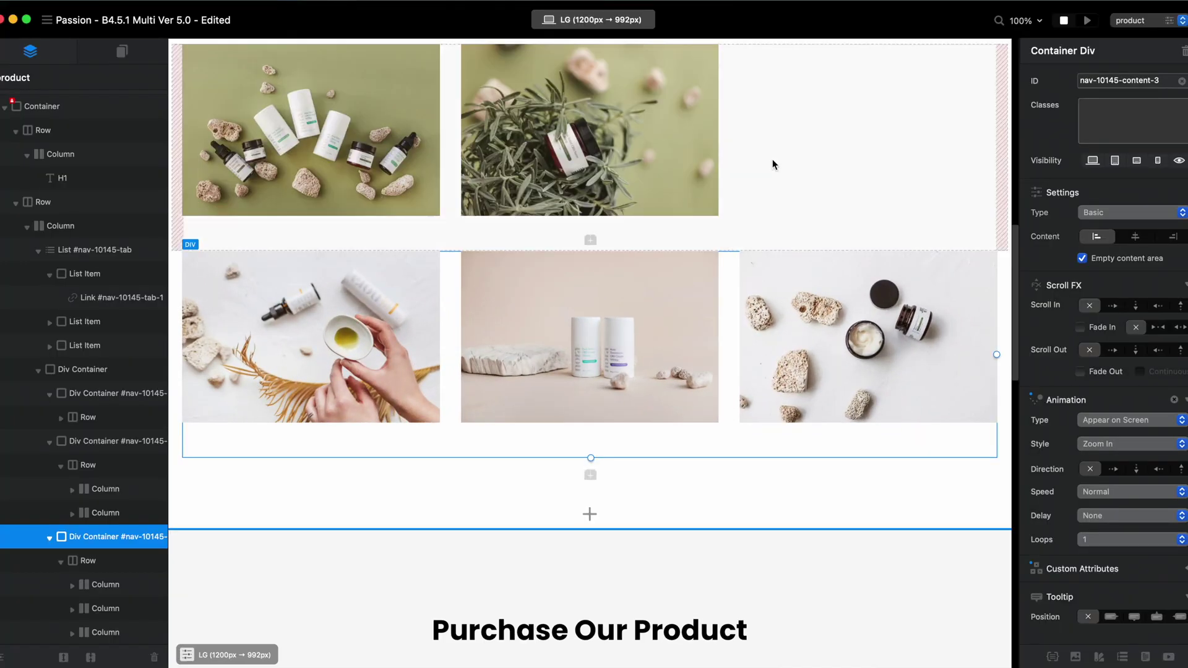
- Set nav-10145-content-2 to Zoom In, leaving its row unanimated, then preview the page
{"action": "left_click", "coordinate": [772, 159]}
{"action": "left_click", "coordinate": [1123, 492]}
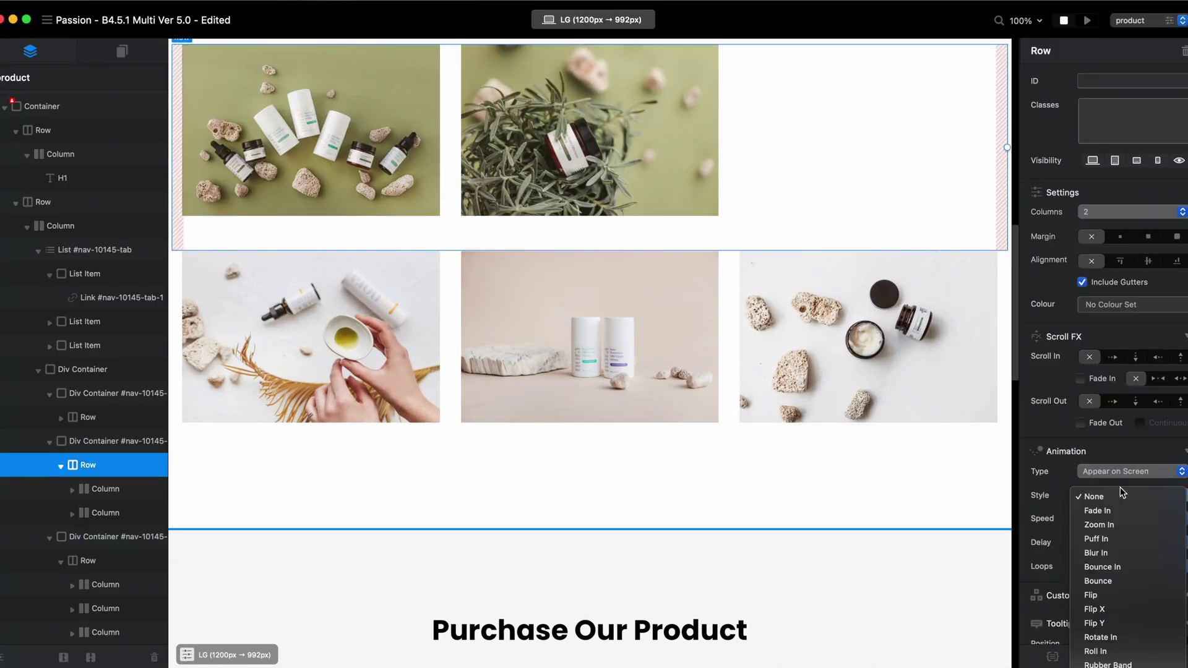
{"action": "left_click", "coordinate": [1122, 524]}
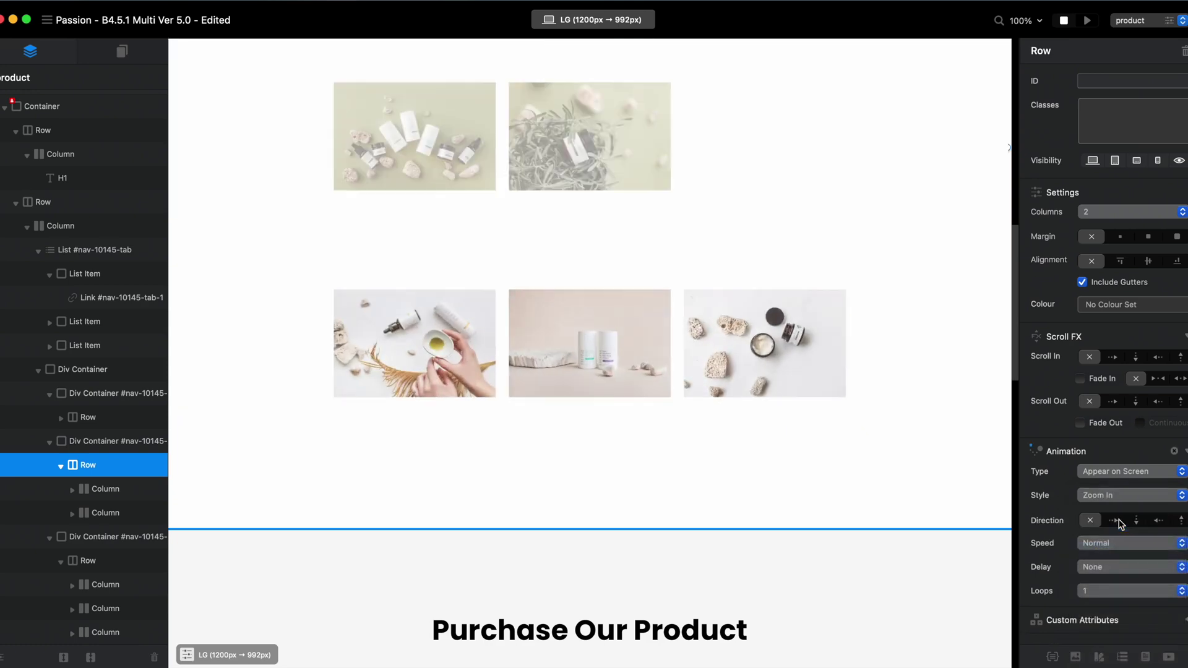
{"action": "left_click", "coordinate": [1130, 495]}
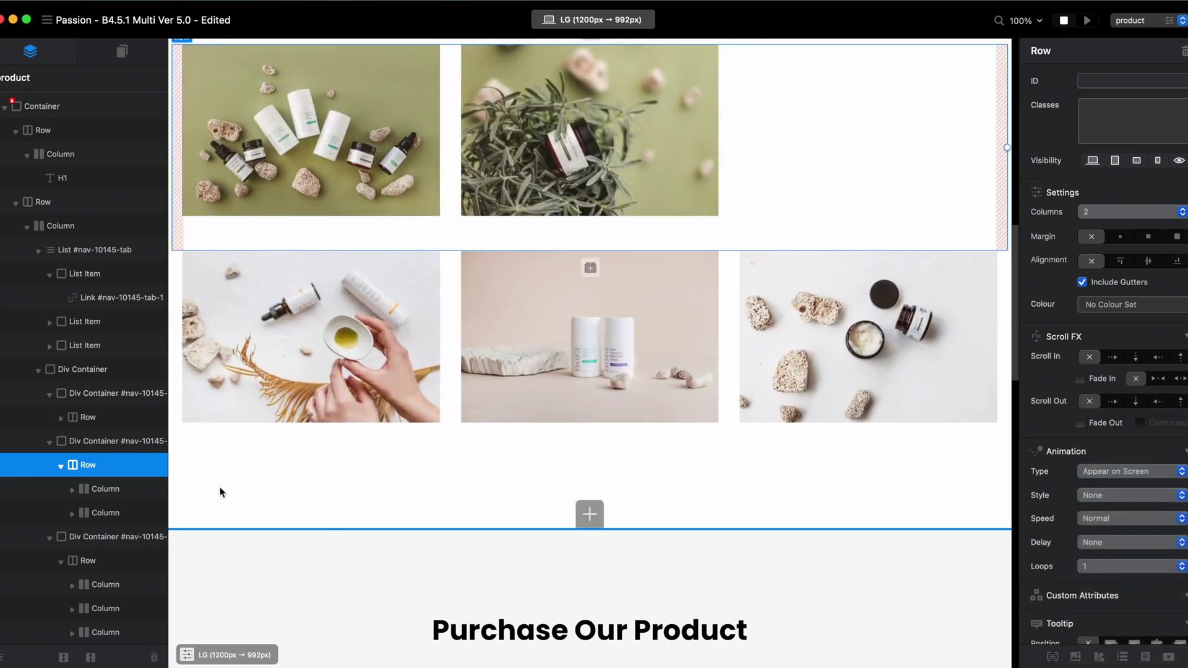
{"action": "left_click", "coordinate": [117, 440]}
{"action": "left_click", "coordinate": [1140, 440]}
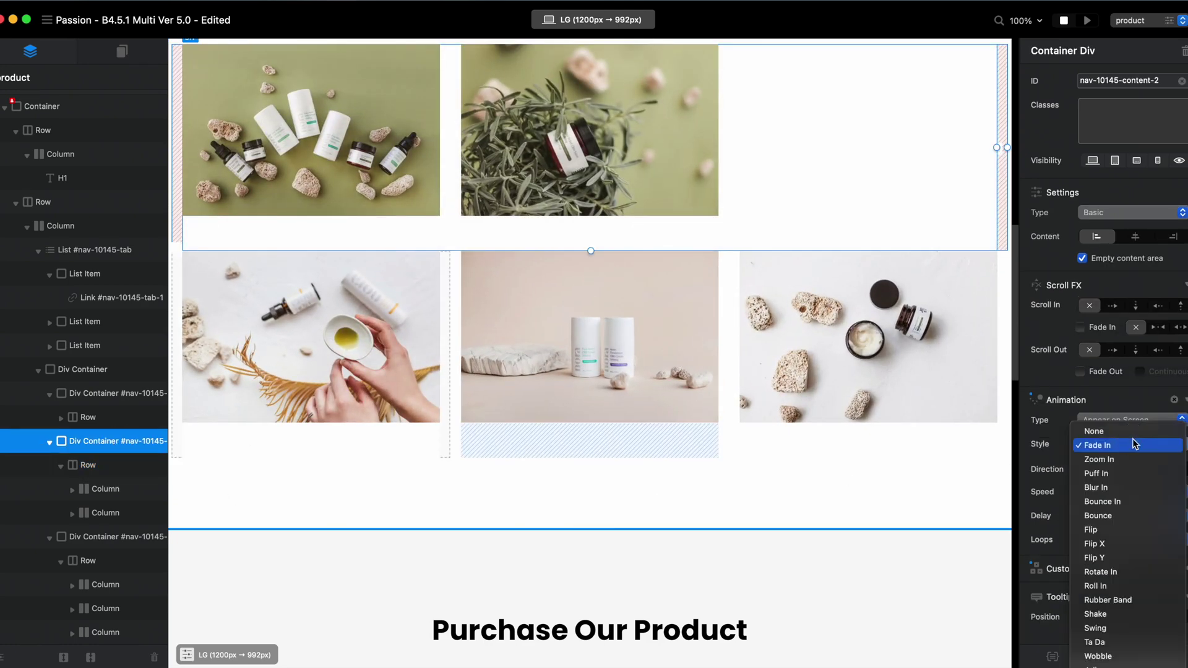
{"action": "left_click", "coordinate": [1137, 461]}
{"action": "key", "text": "super+p"}
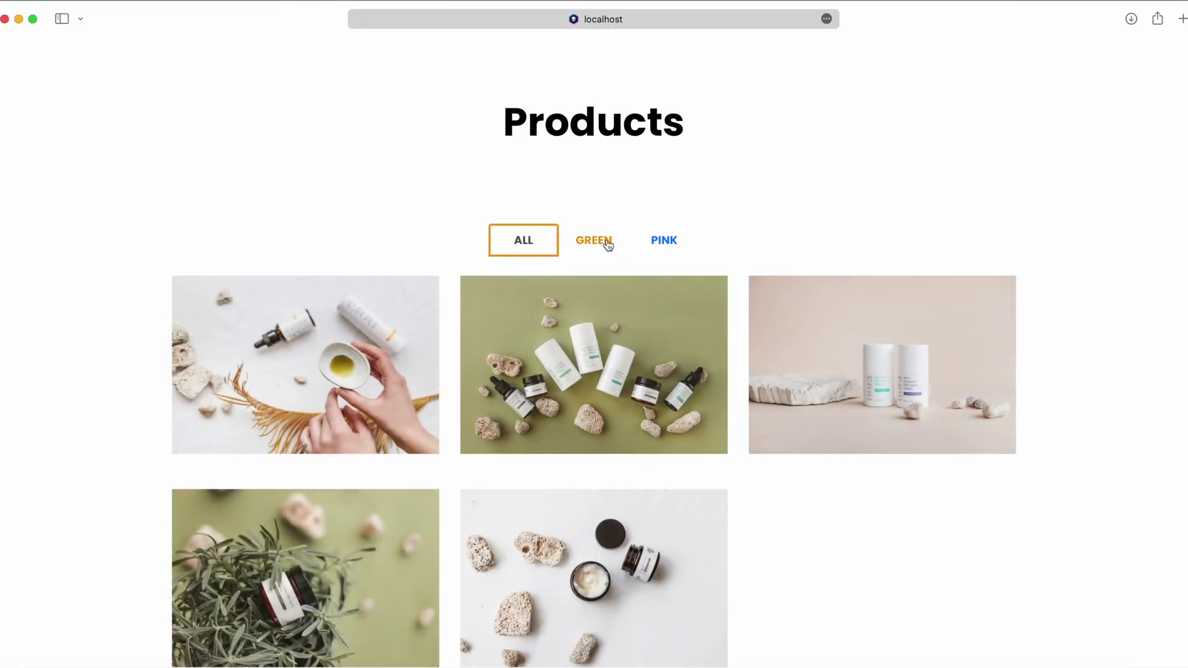
- Alternate between the Green and Pink filters to watch the grids zoom in
{"action": "left_click", "coordinate": [608, 246]}
{"action": "left_click", "coordinate": [674, 240]}
{"action": "left_click", "coordinate": [608, 245]}
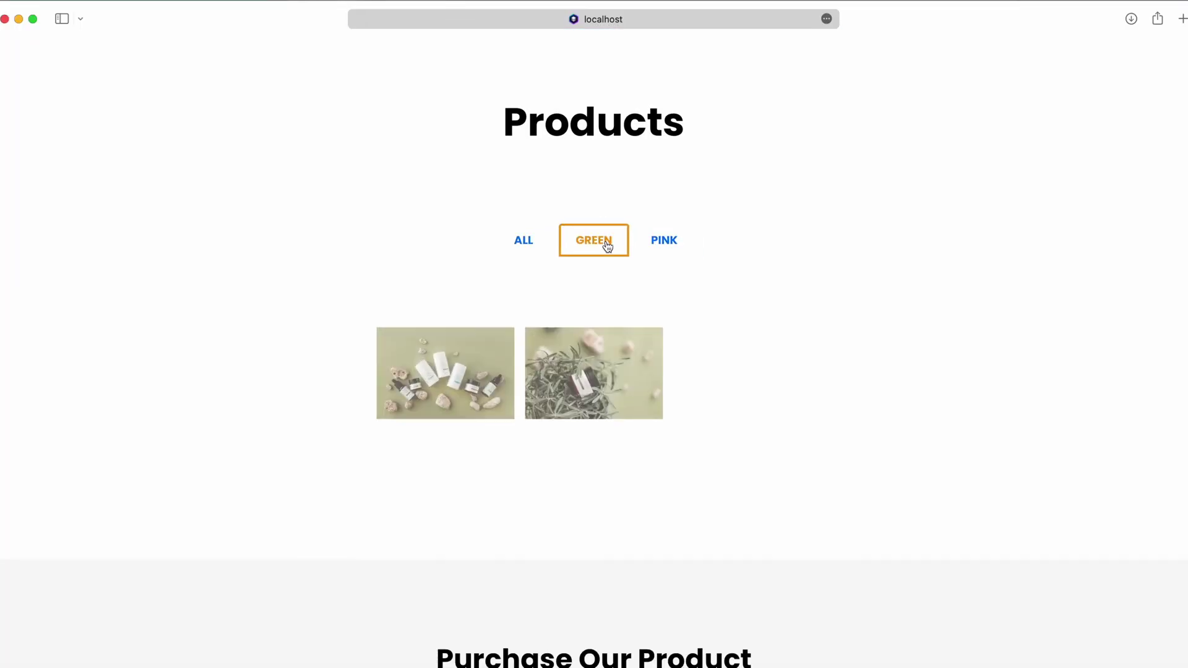
{"action": "left_click", "coordinate": [660, 245]}
{"action": "left_click", "coordinate": [599, 249]}
{"action": "left_click", "coordinate": [654, 247]}
{"action": "left_click", "coordinate": [591, 246]}
{"action": "left_click", "coordinate": [655, 246]}
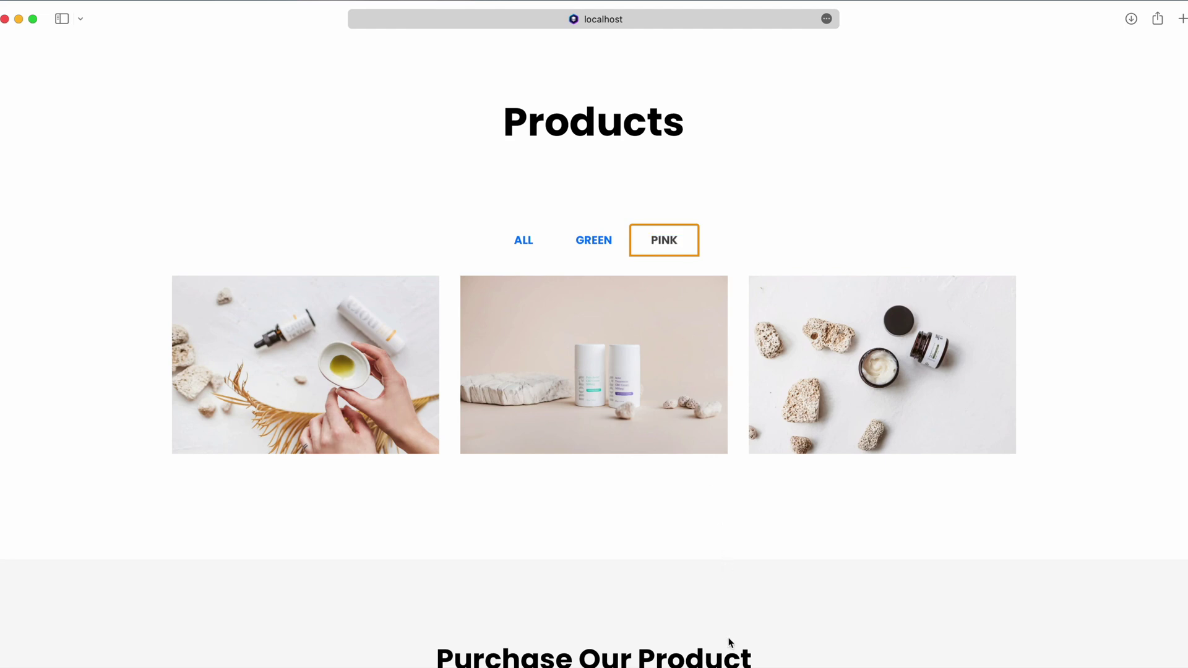
- Return to the Blocs editor and scroll the product page canvas to the top
{"action": "key", "text": "super+Tab"}
{"action": "scroll", "coordinate": [801, 538], "scroll_direction": "up", "scroll_amount": 3}
{"action": "scroll", "coordinate": [800, 525], "scroll_direction": "up", "scroll_amount": 10}
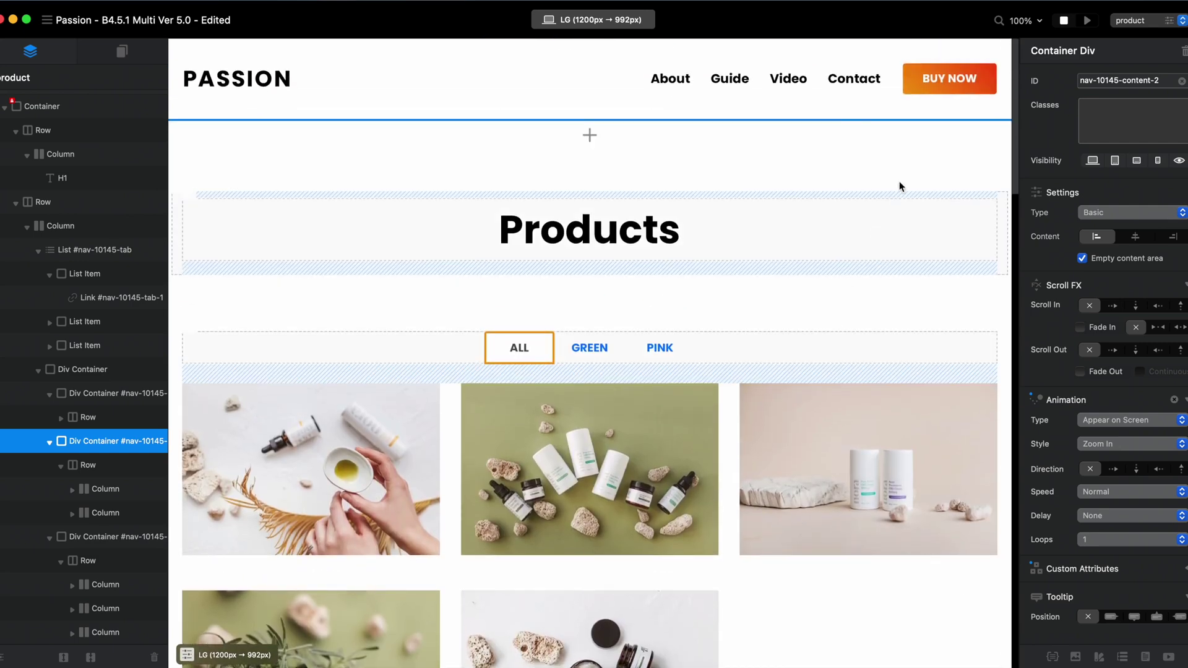